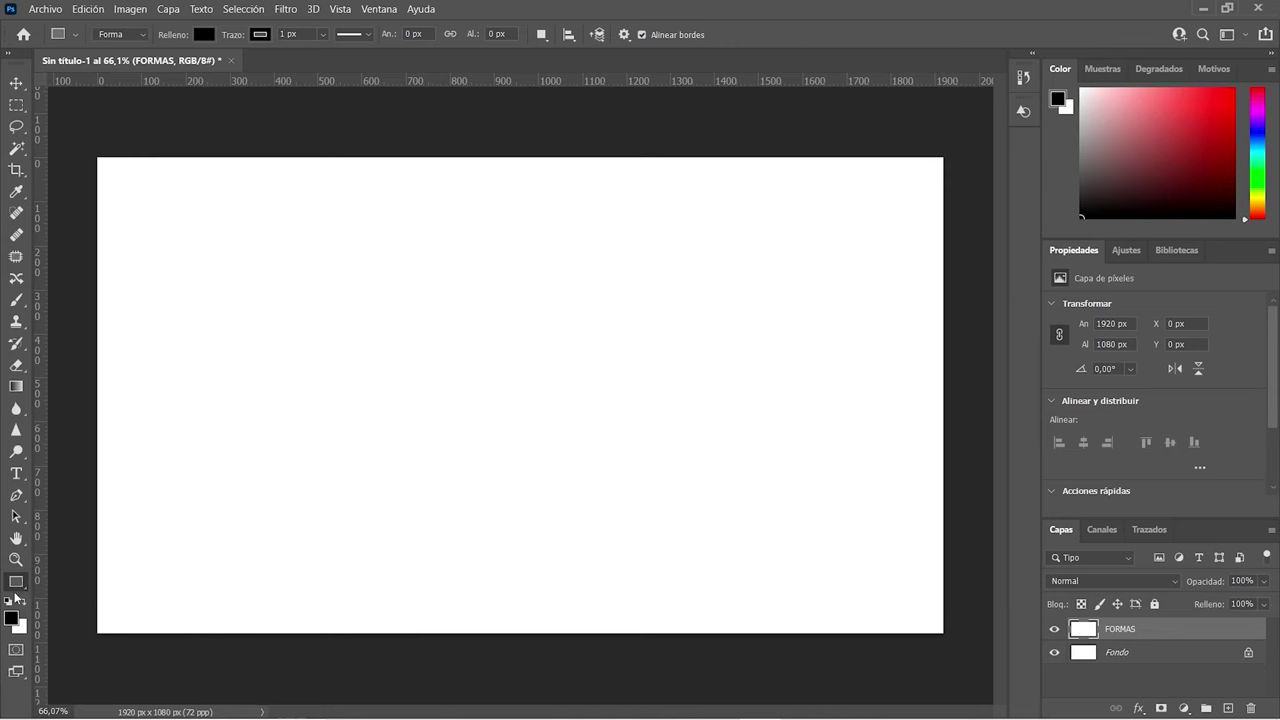
Reveal the hidden tools grouped with the Rectangle tool in the toolbar
right_click(18, 584)
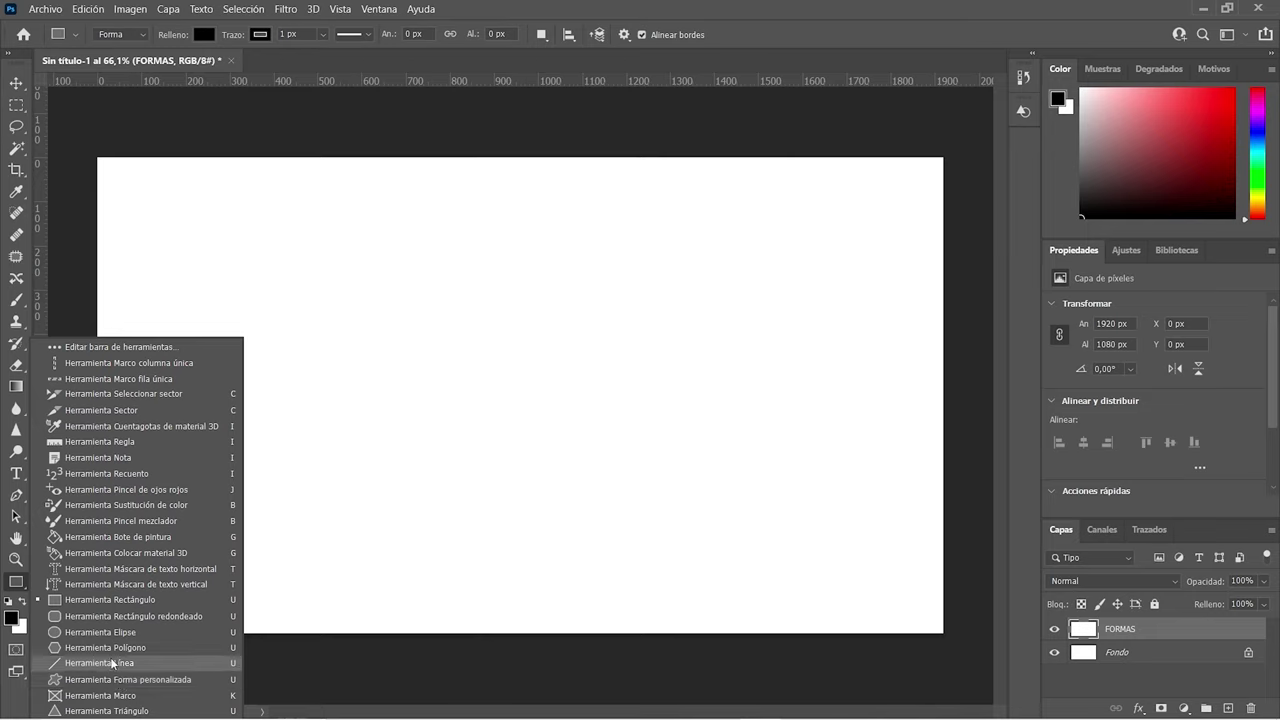
Draw a rectangle near the canvas's top-left and give it a yellow fill
left_click(110, 601)
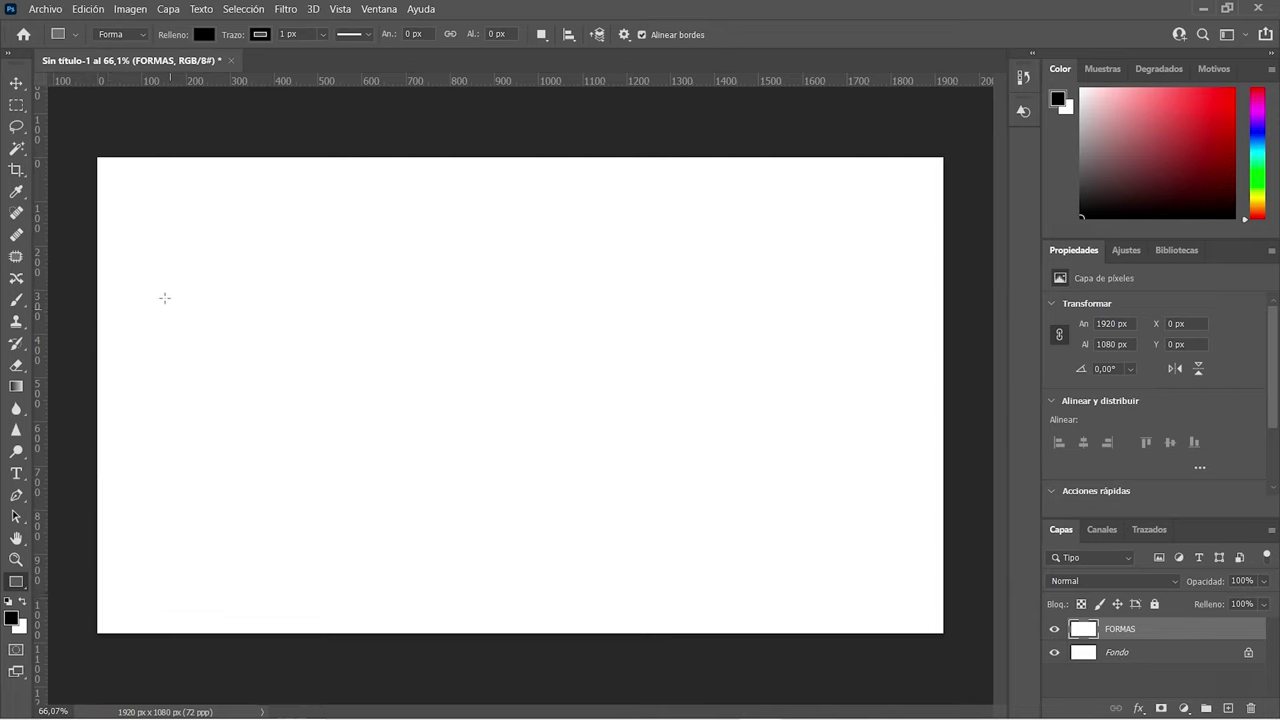
mouse_move(129, 187)
left_mouse_down()
mouse_move(168, 337)
mouse_move(370, 331)
left_mouse_up()
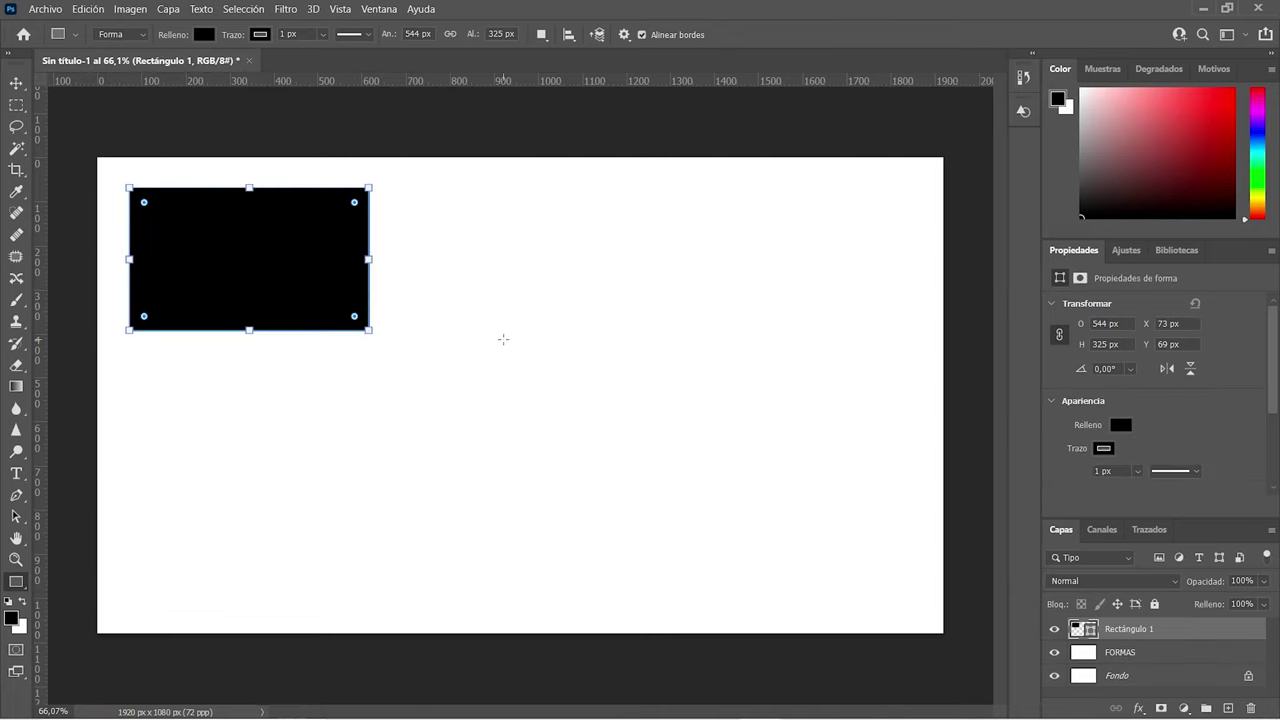
left_click(204, 37)
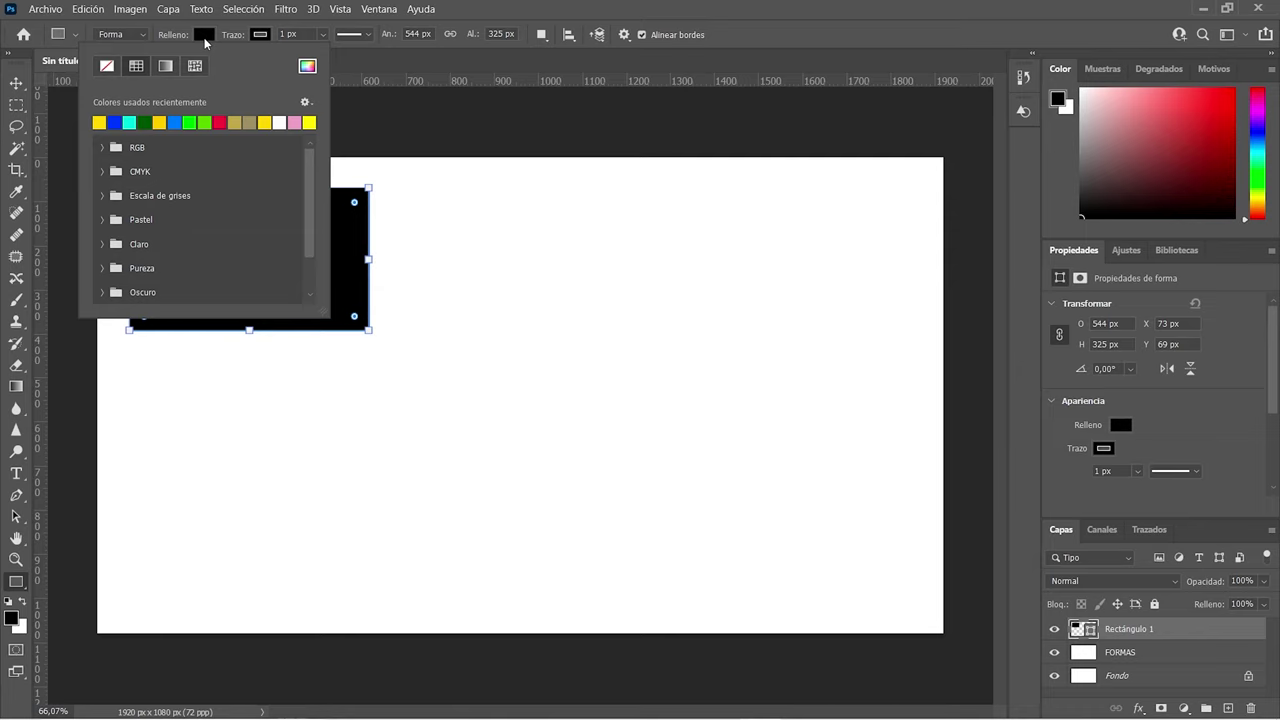
left_click(161, 121)
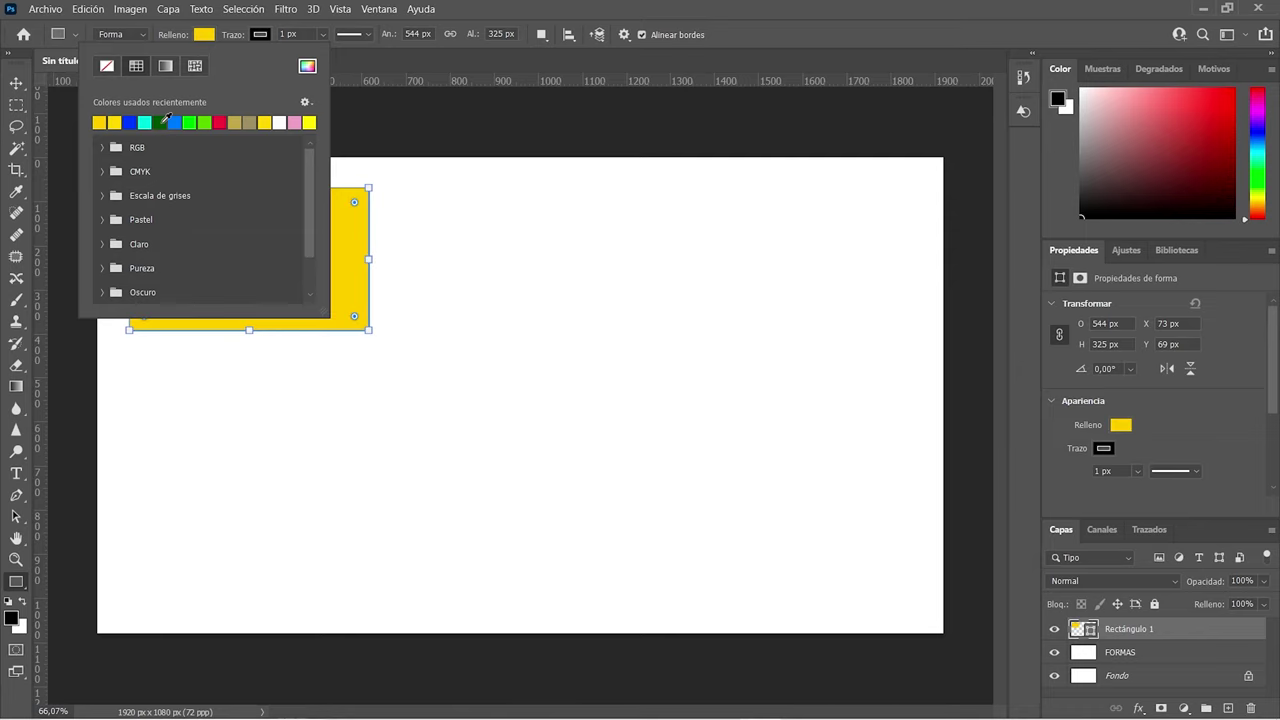
left_click(337, 133)
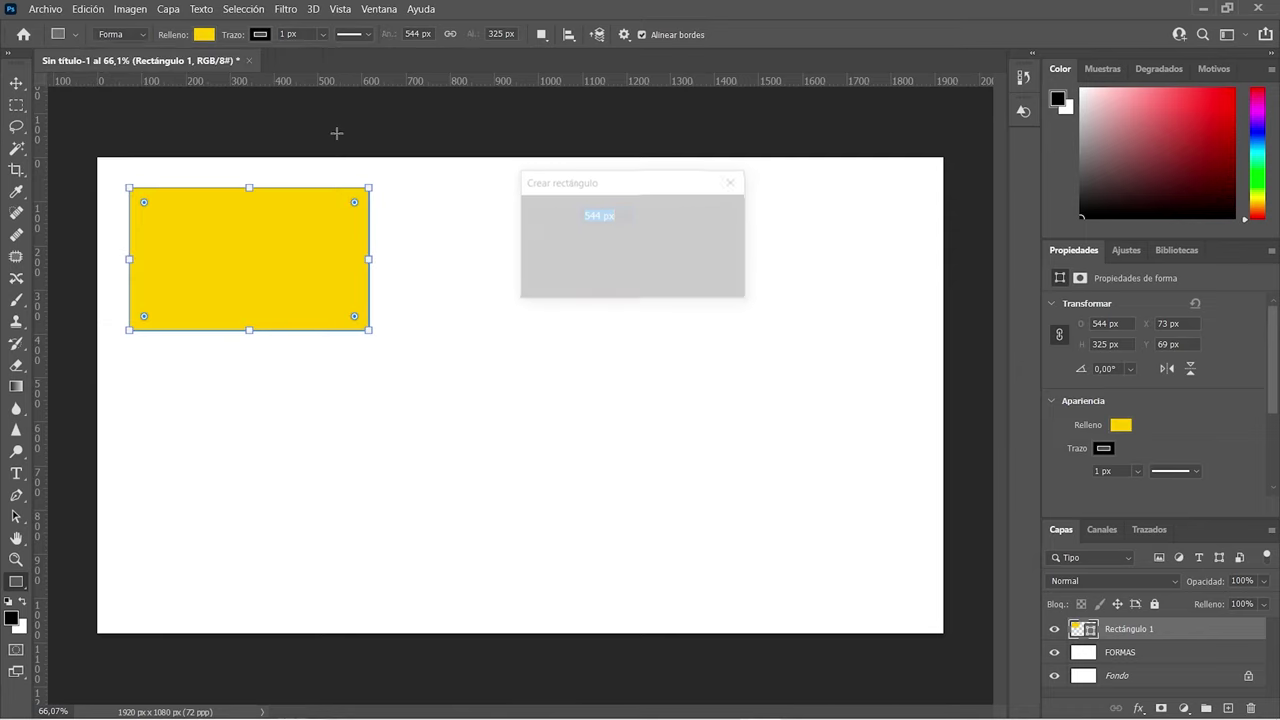
left_click(724, 278)
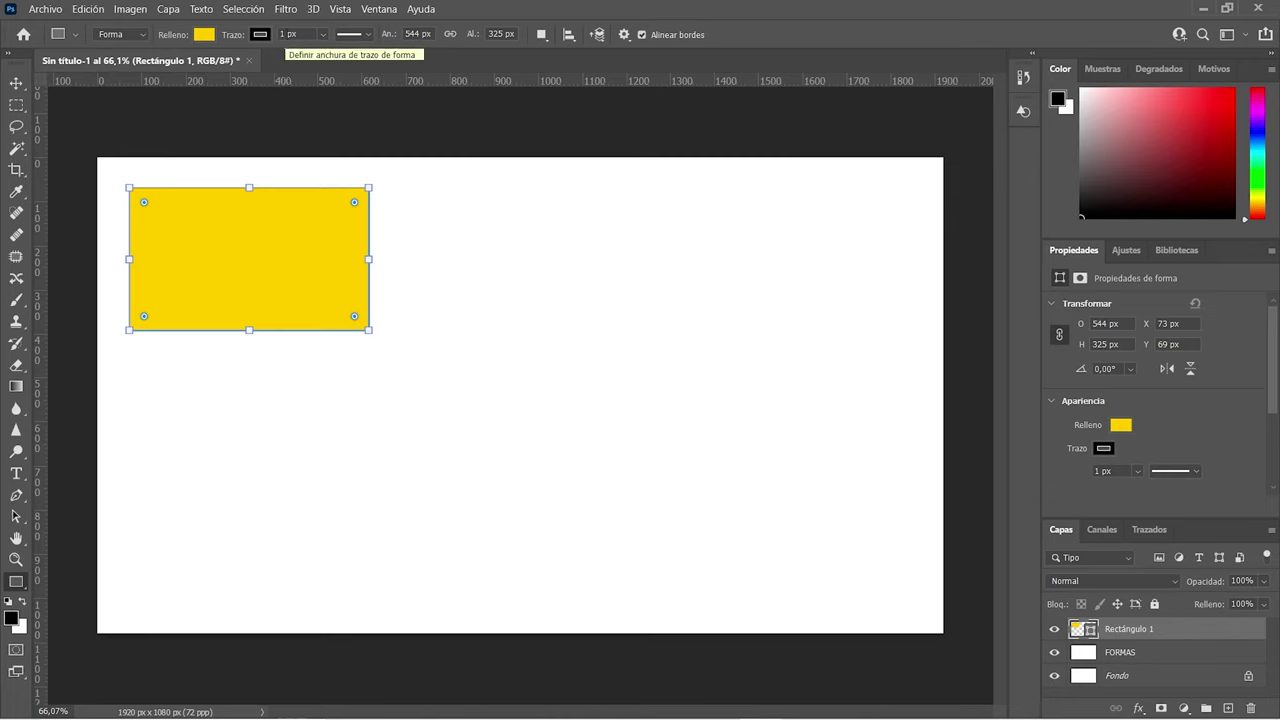
Thicken the yellow rectangle's black outline from 1 px to 15 px
left_click(300, 34)
left_click_drag(284, 34, 279, 37)
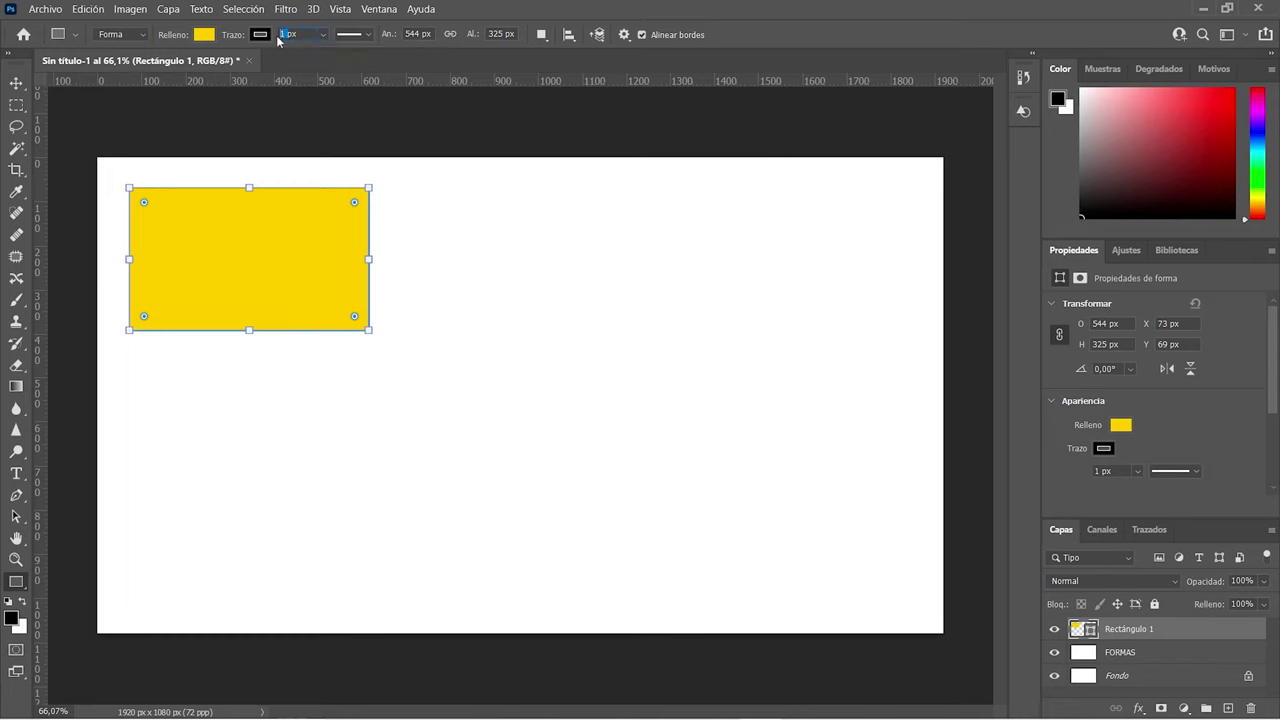
type("15")
key("Return")
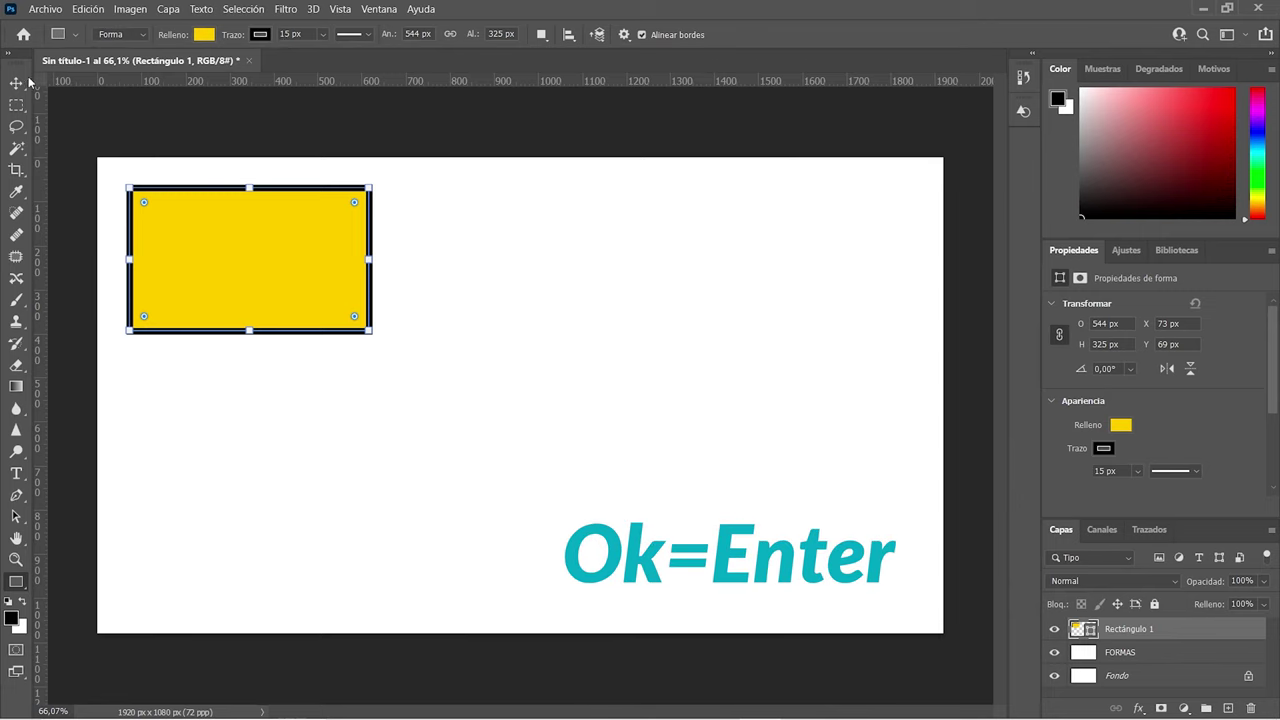
key("v")
left_click(400, 200)
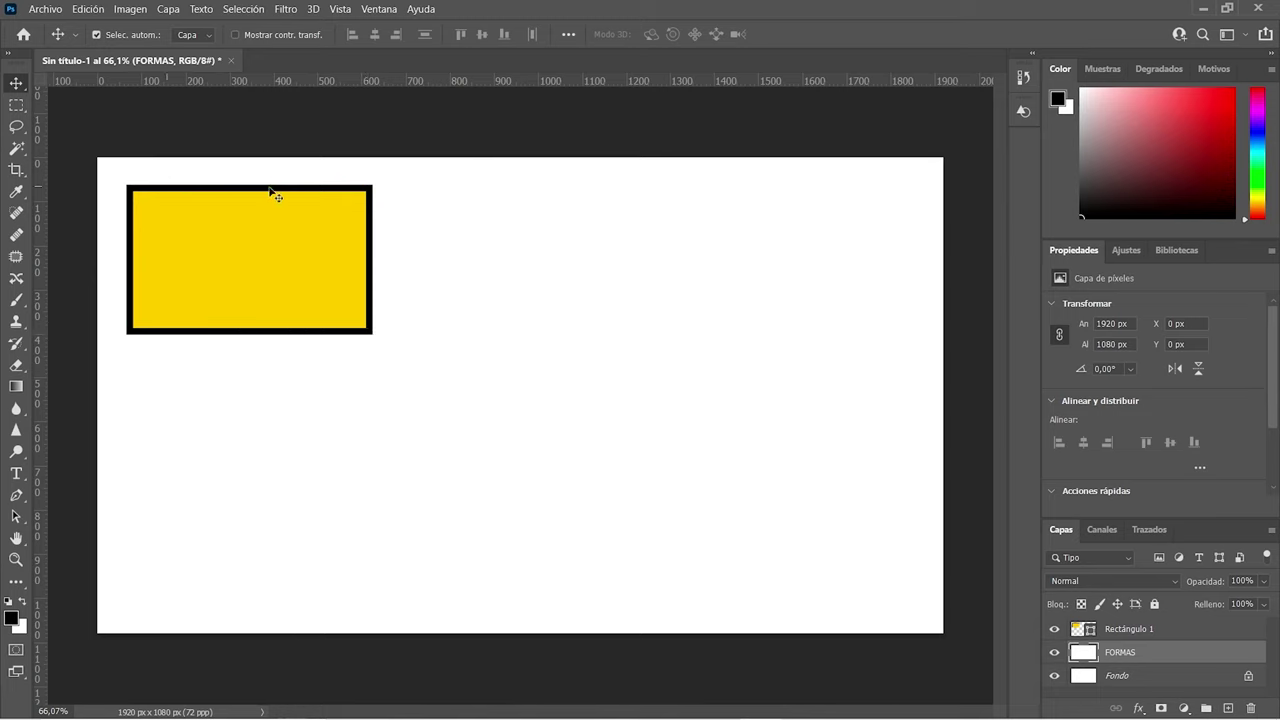
left_click(350, 192)
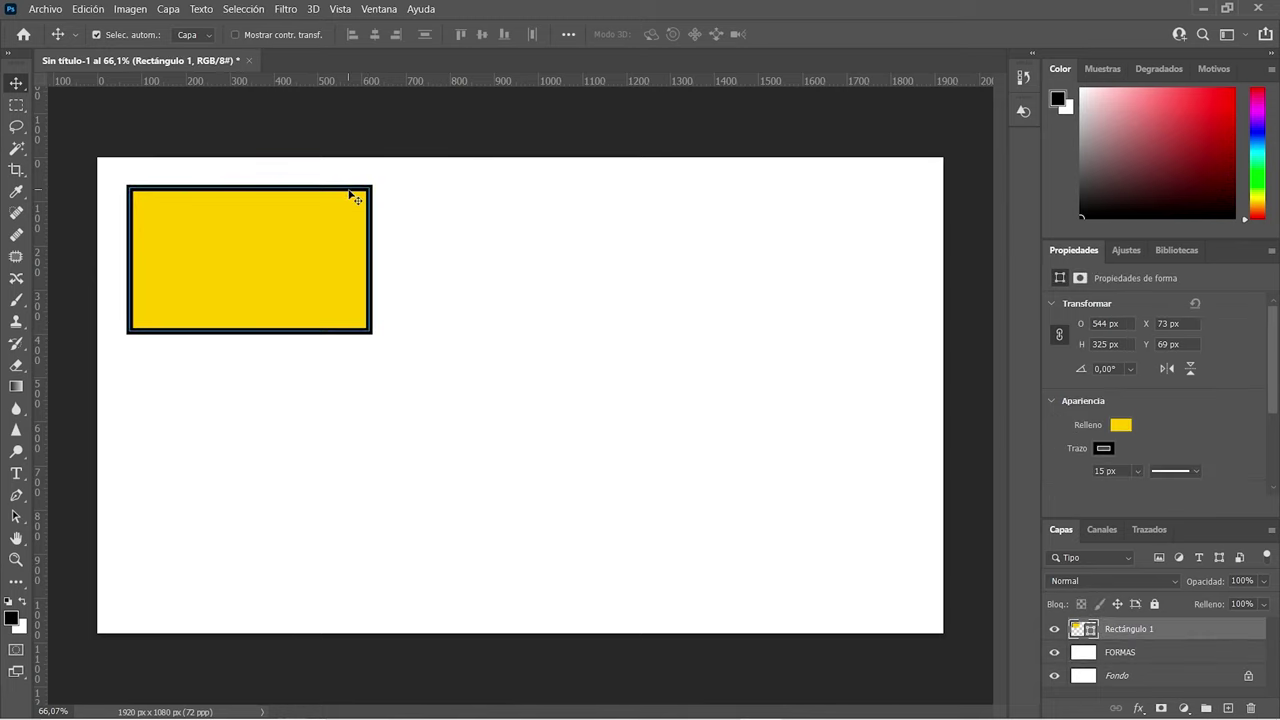
Recolour the rectangle's 15 px outline from black to cyan
key("u")
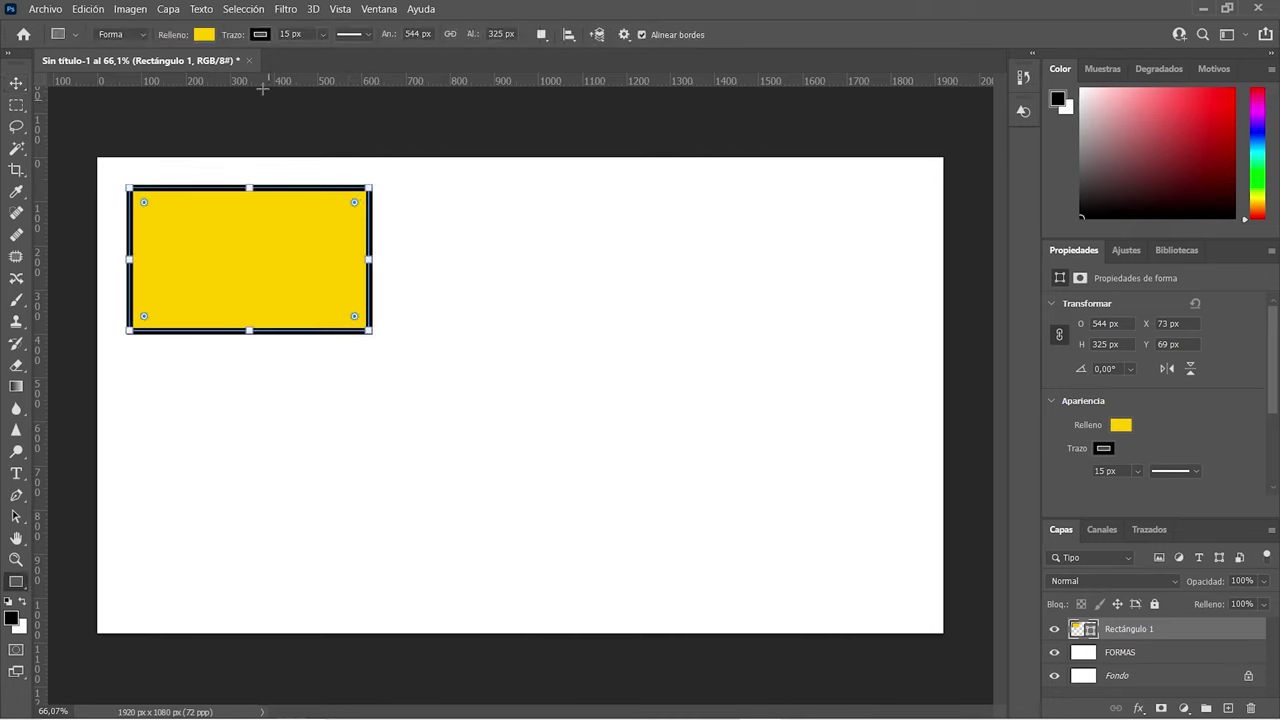
left_click(264, 36)
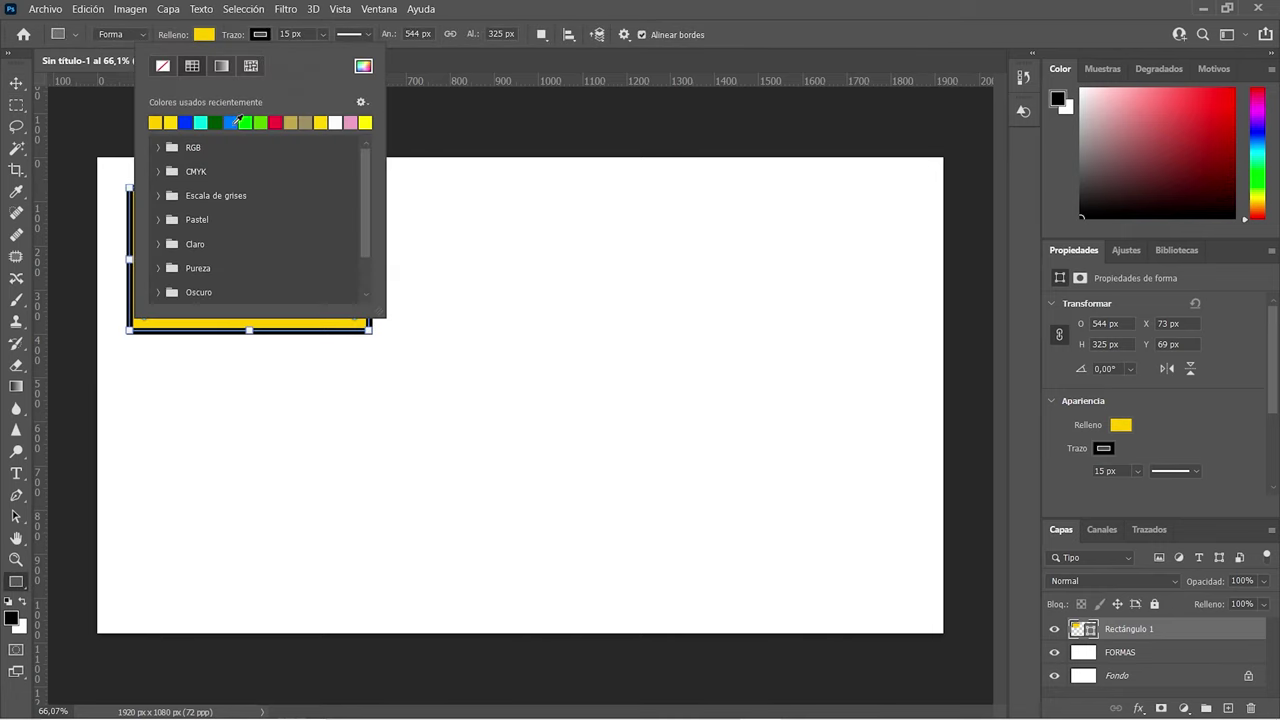
left_click(201, 122)
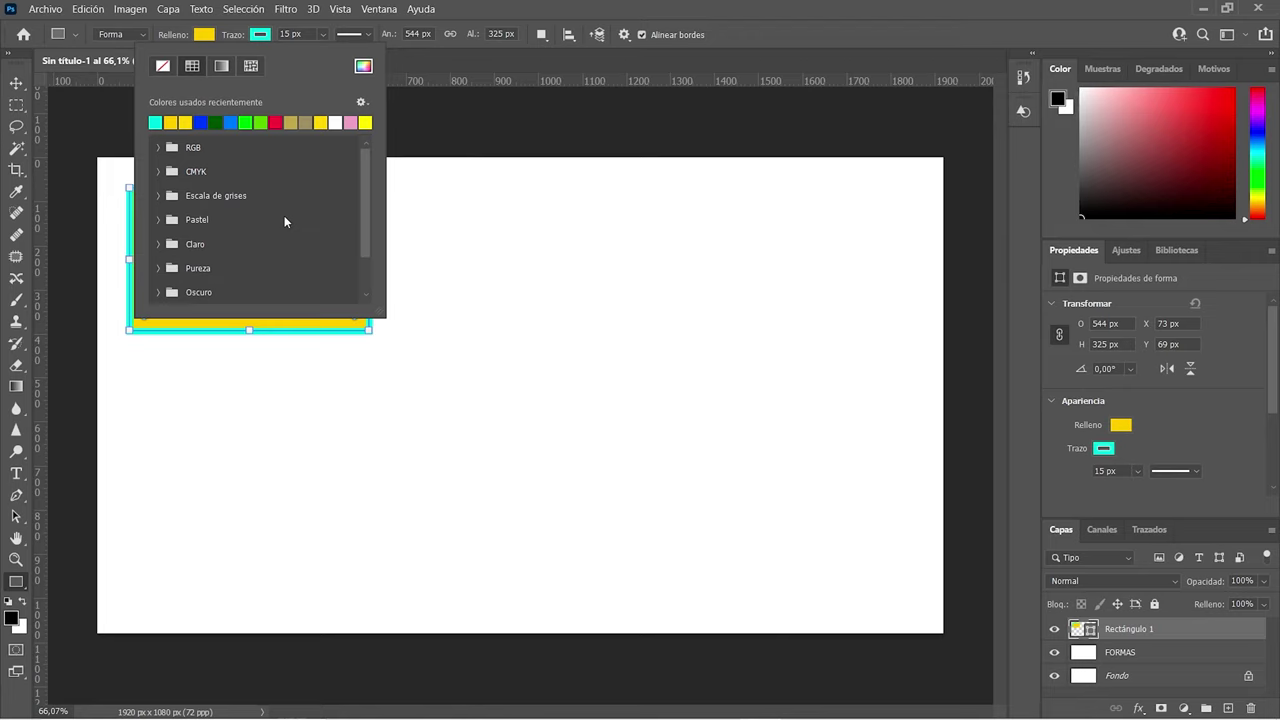
left_click(403, 115)
left_click(405, 120)
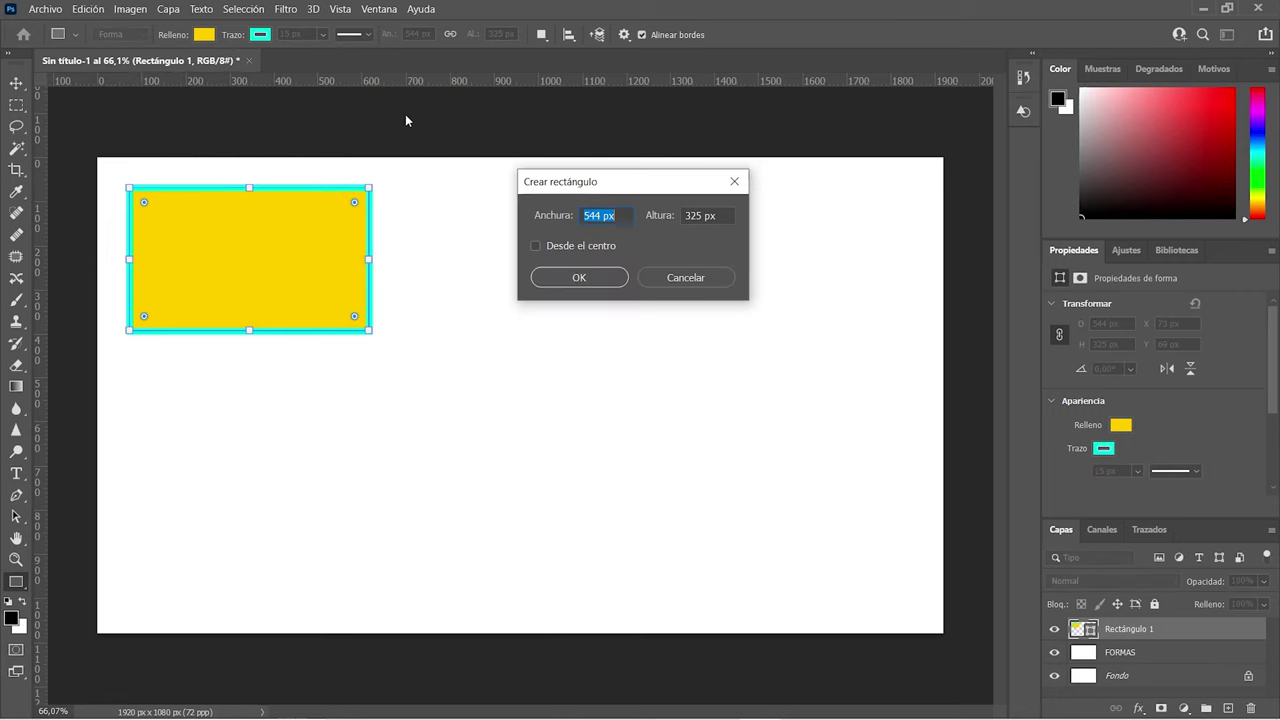
left_click(672, 281)
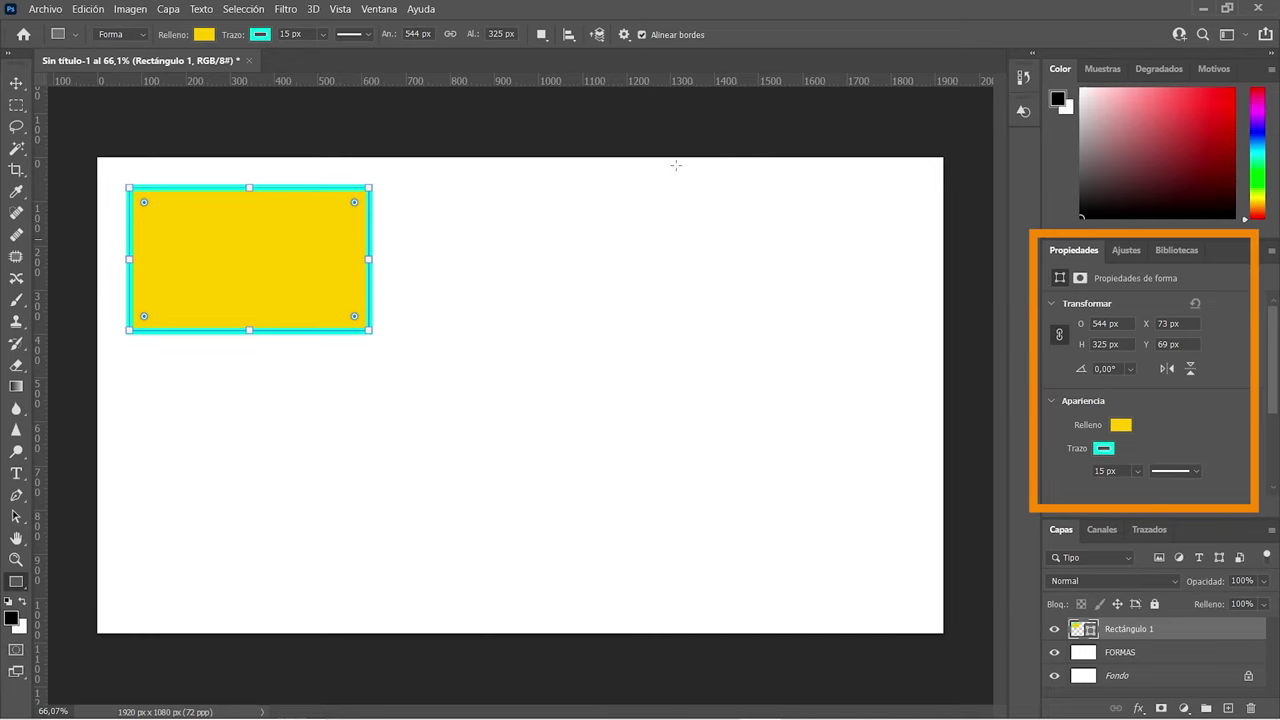
scroll(1140, 400, "down", 2)
scroll(1140, 400, "down", 3)
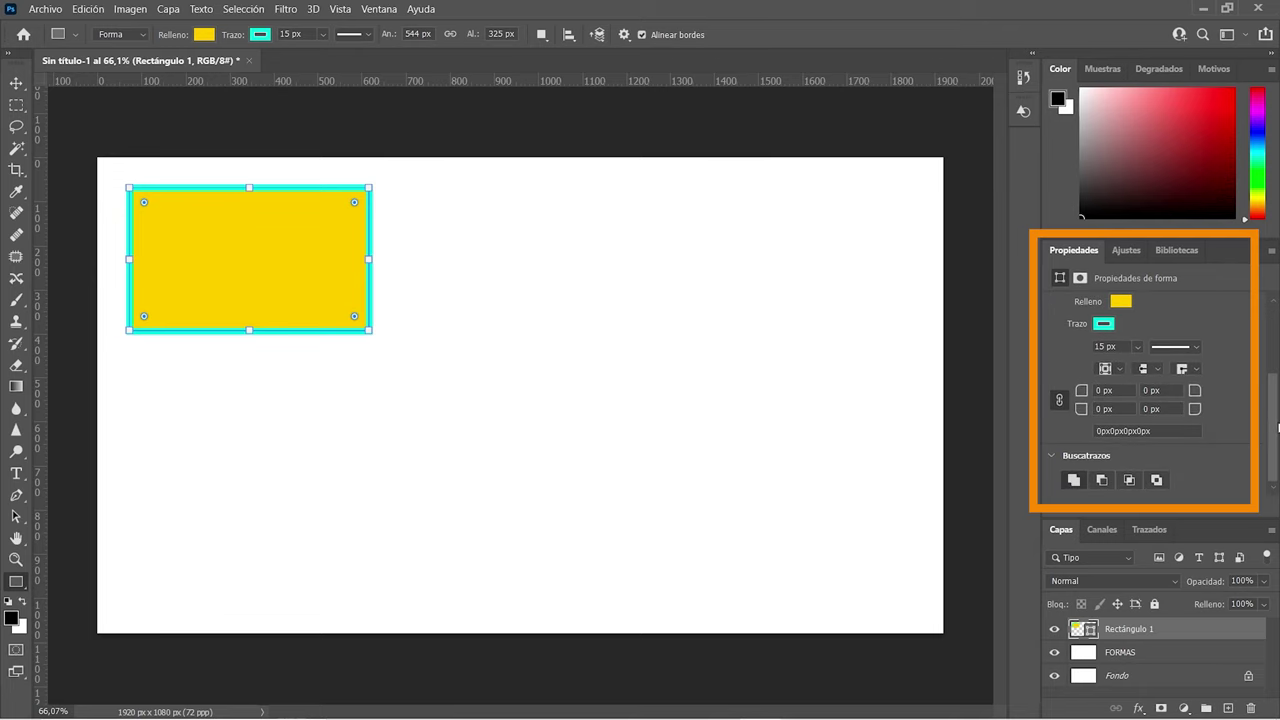
scroll(1275, 425, "up", 2)
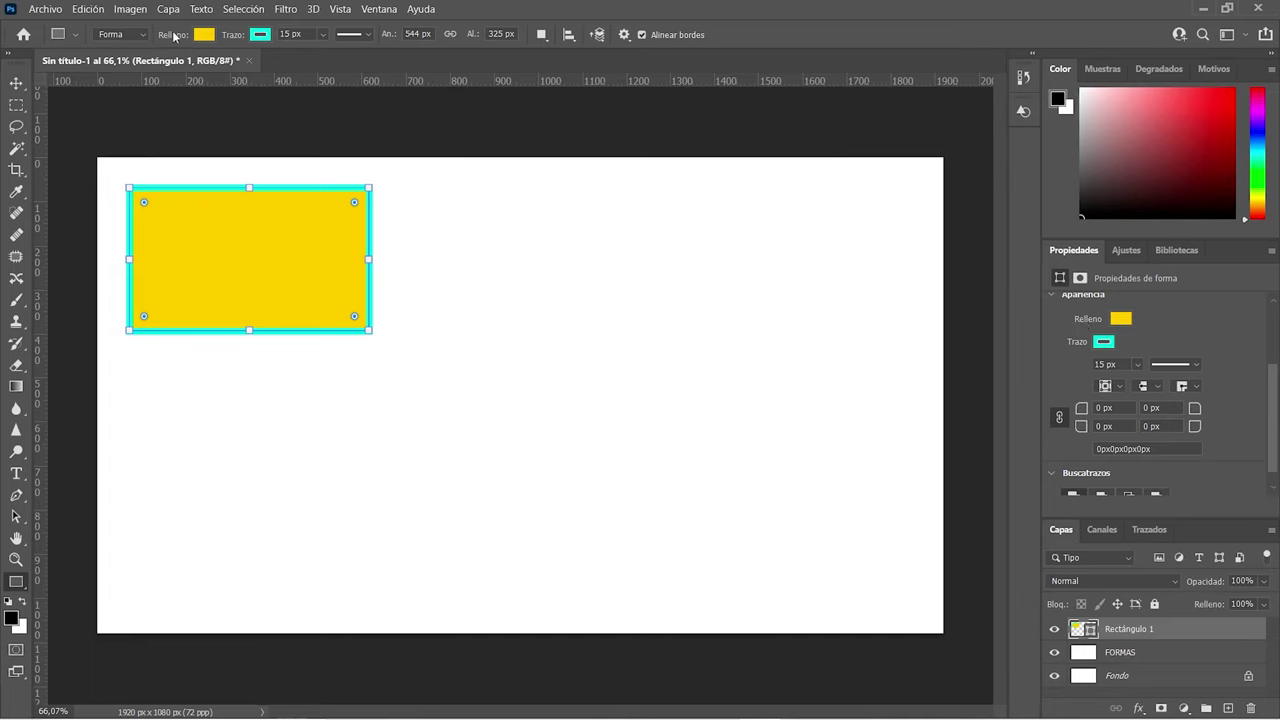
Change the rectangle's fill to cyan 01e1fc using the Color uniforme picker
left_click(1121, 319)
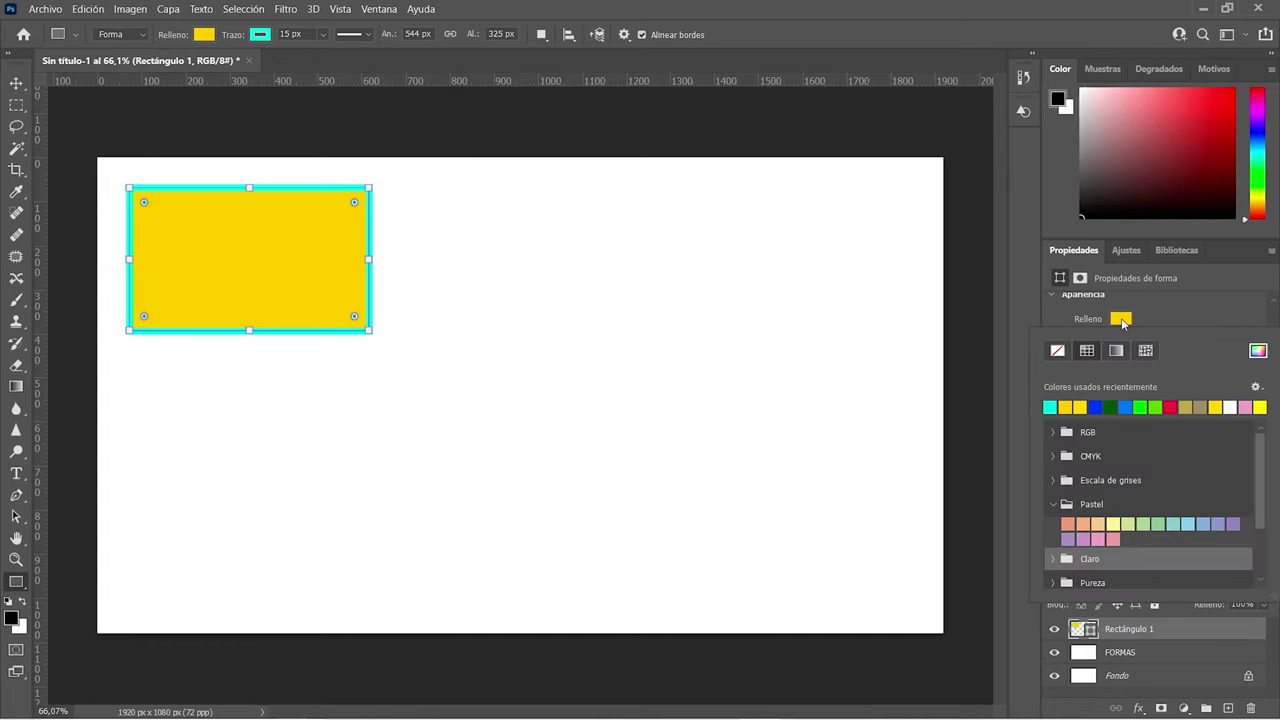
left_click(1170, 406)
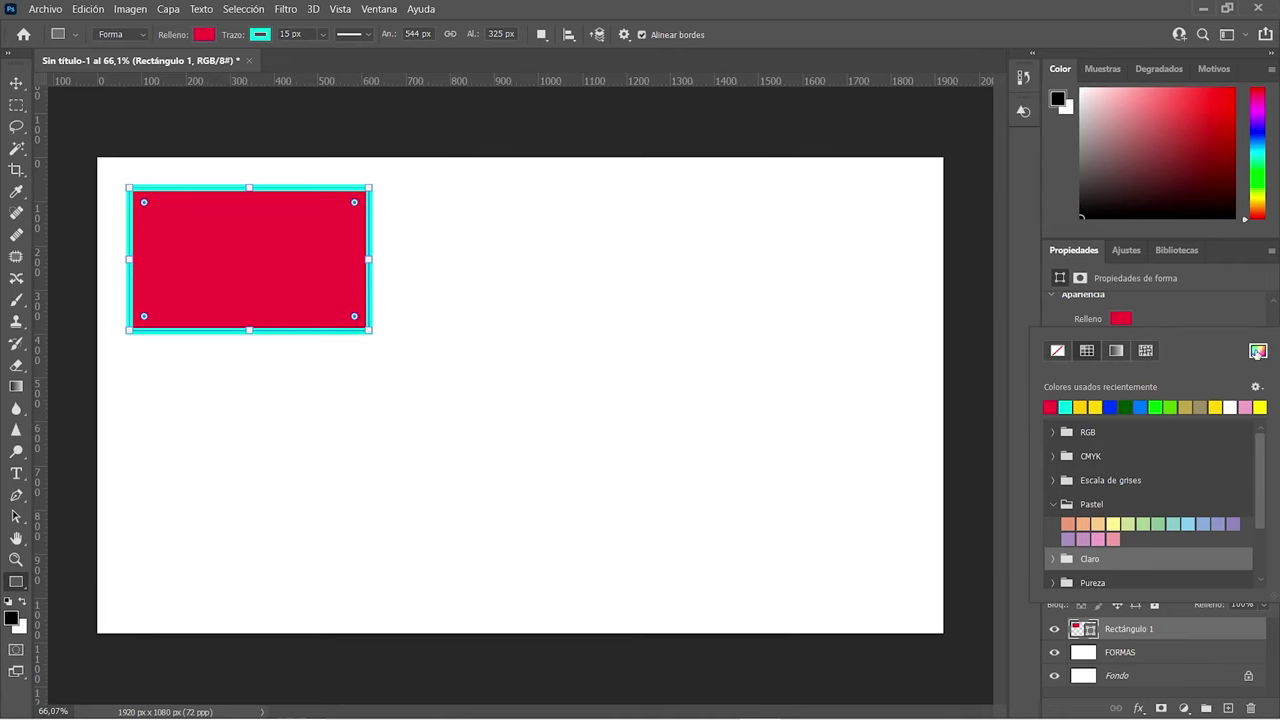
left_click(1258, 350)
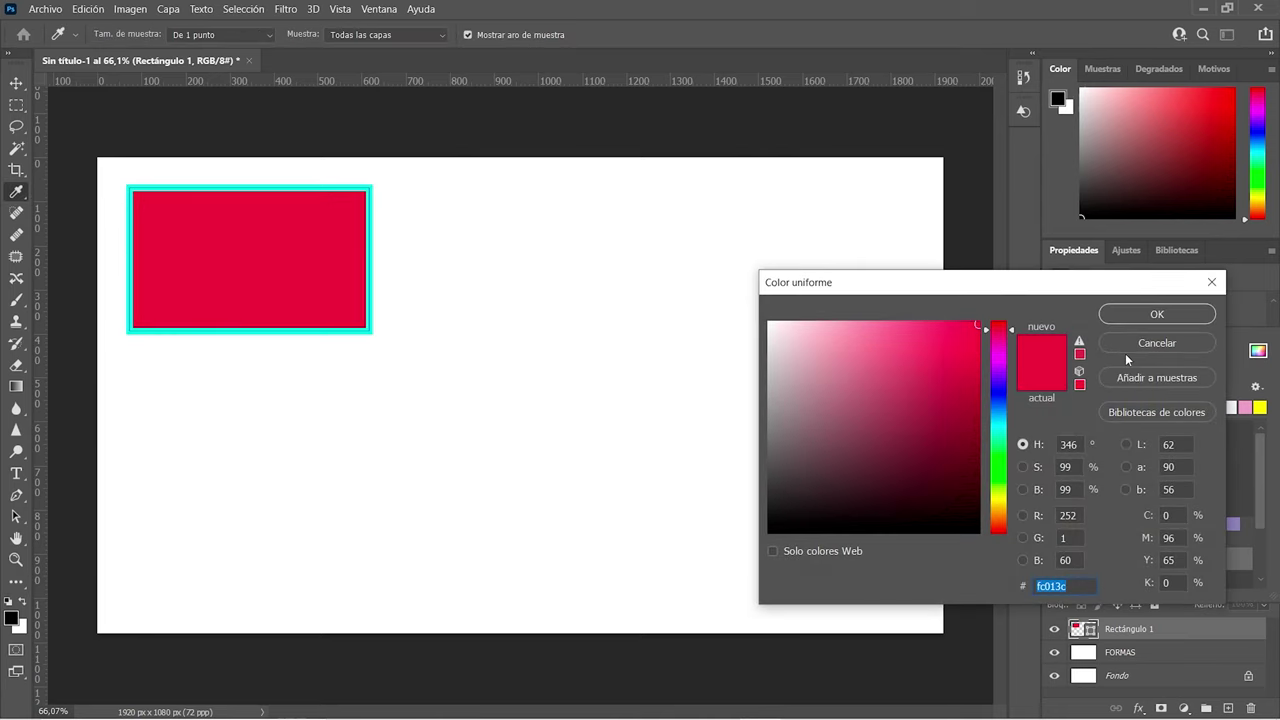
left_click(998, 425)
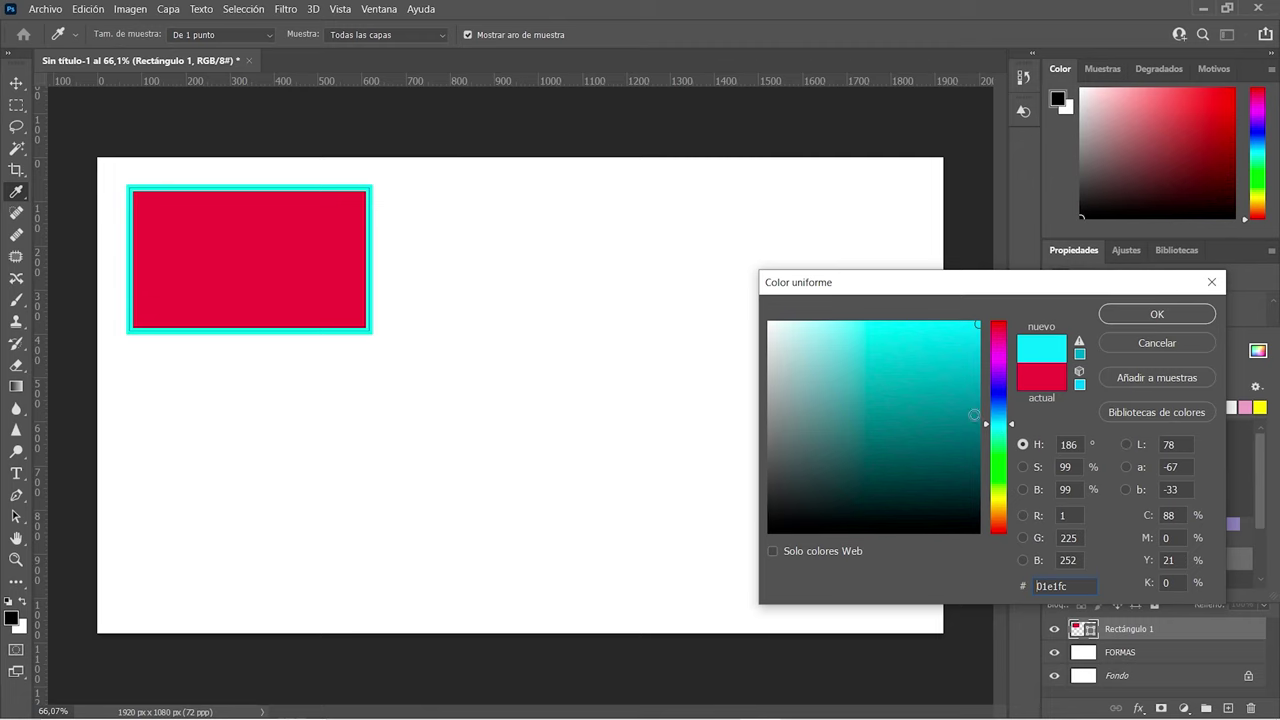
left_click(1131, 316)
left_click(1170, 309)
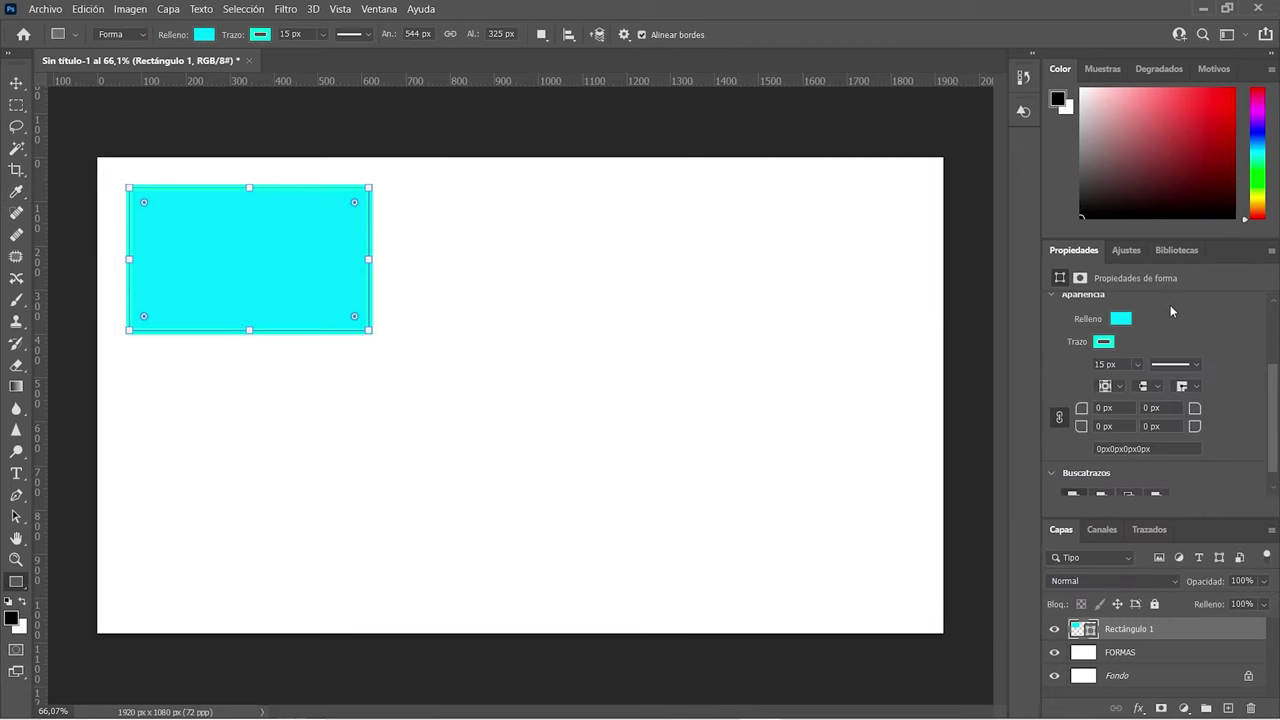
Change the rectangle's outline colour to yellow
left_click(1104, 342)
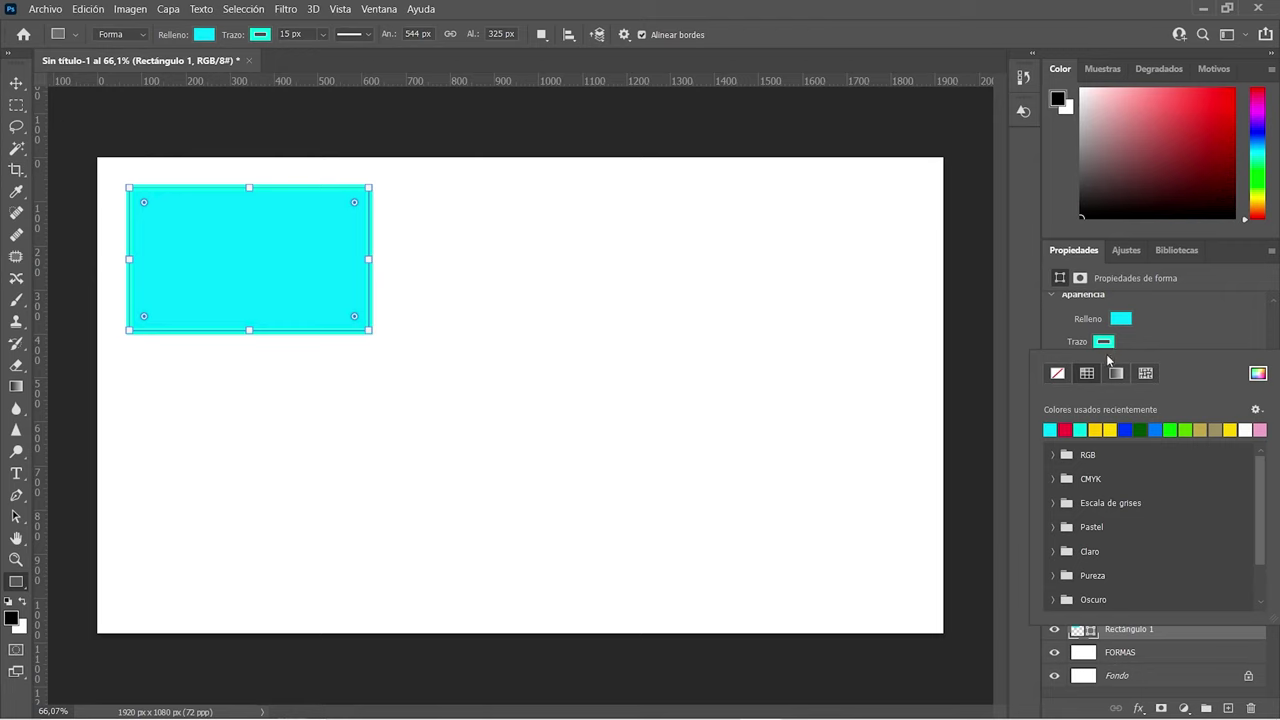
left_click(1114, 429)
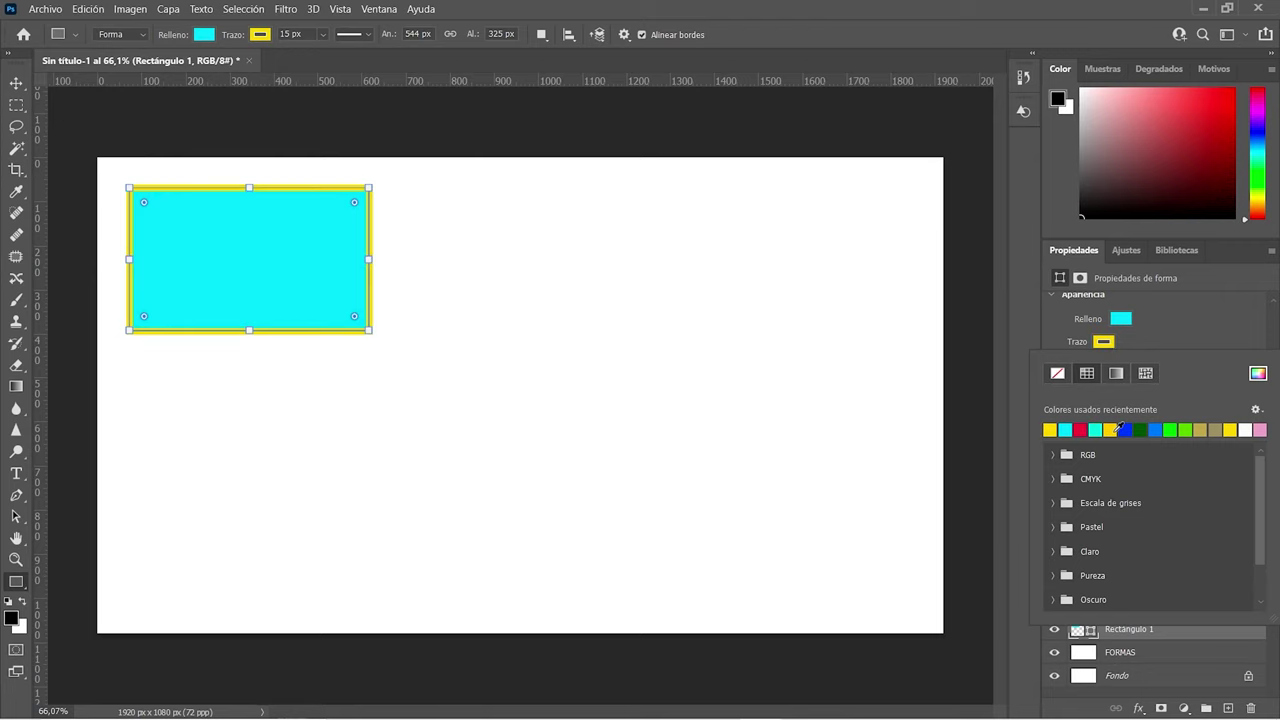
left_click(1205, 328)
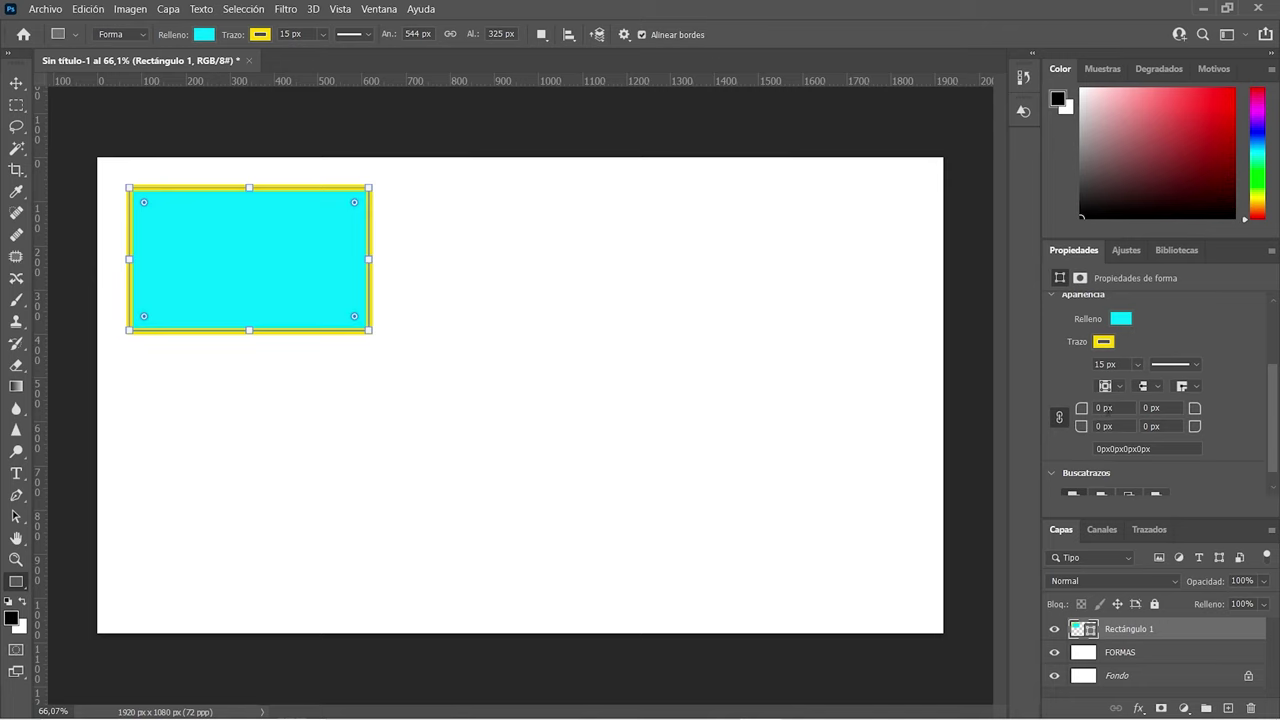
Try a 15 px corner radius on the rectangle and preview it
left_click(17, 82)
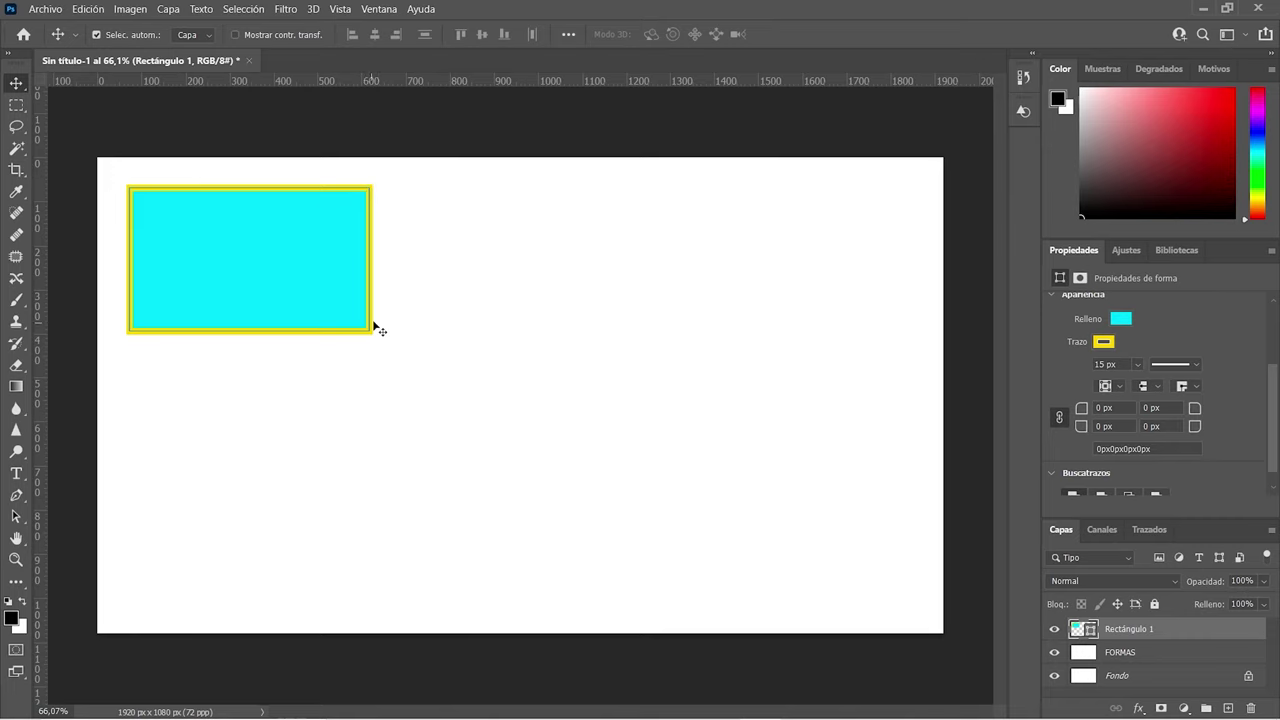
left_click(1098, 408)
type("15")
key("Return")
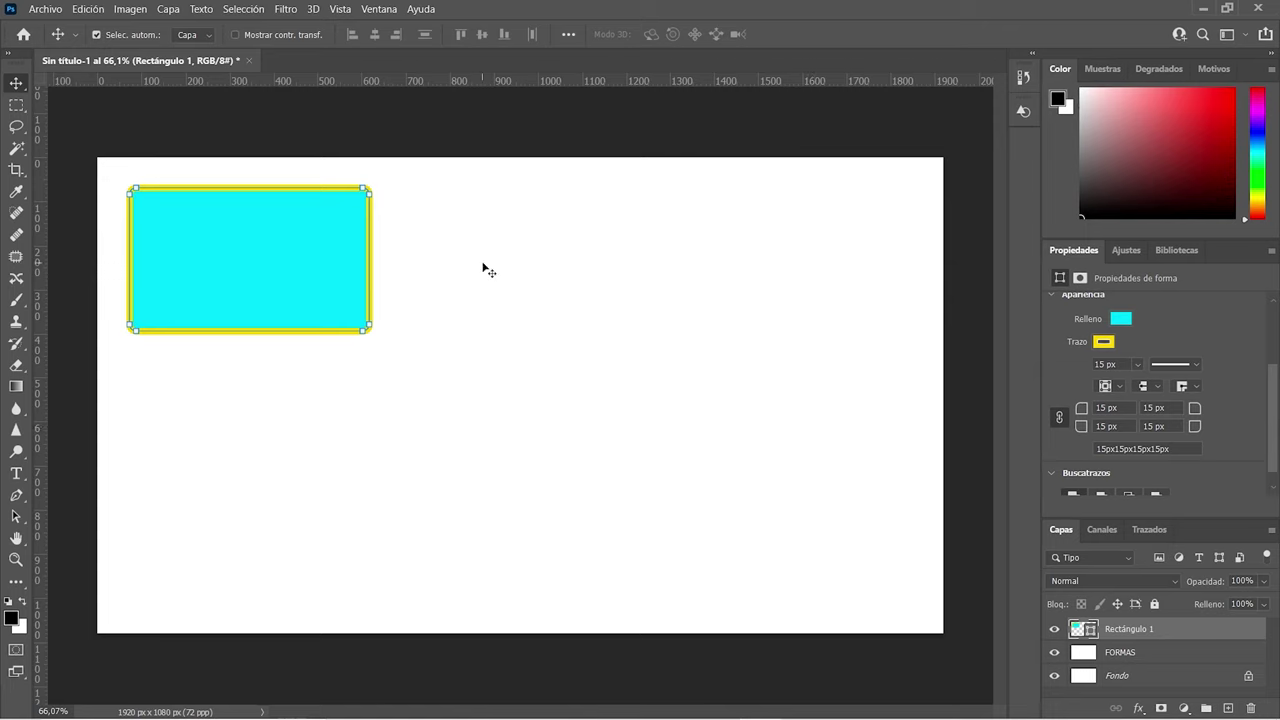
left_click(483, 270)
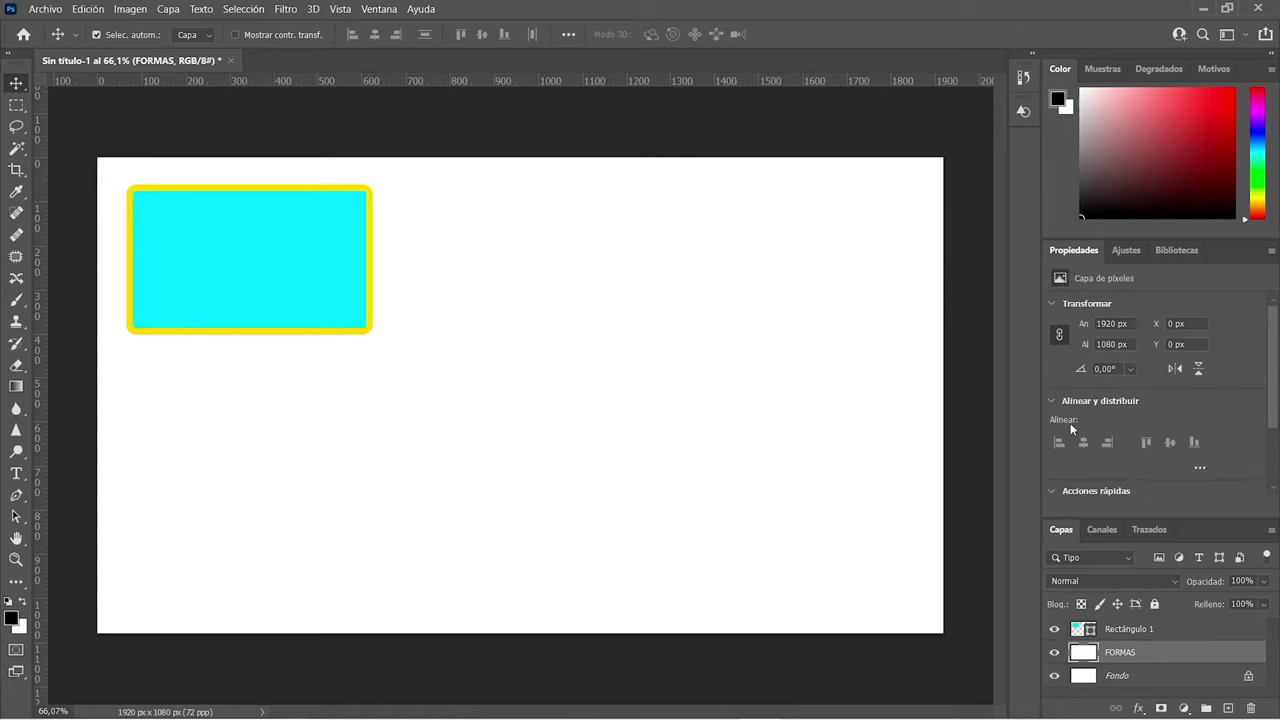
left_click(323, 218)
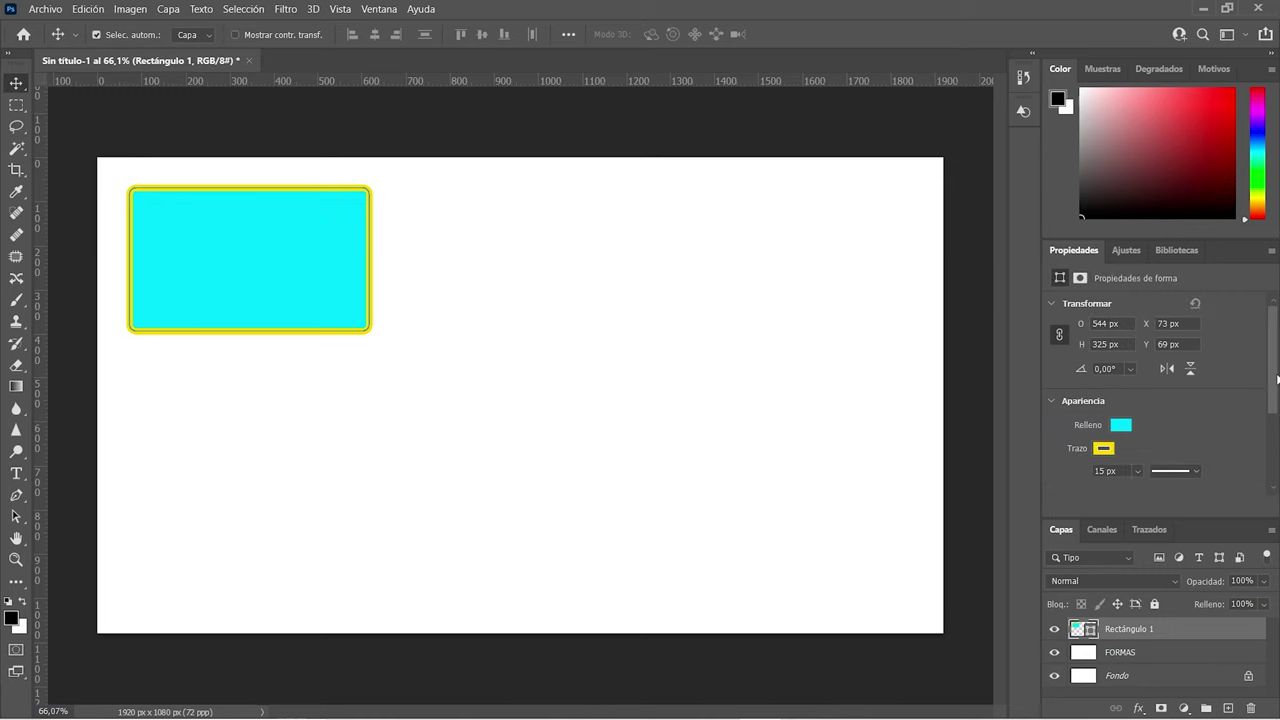
Increase the rectangle's corner radius to 100 px on all four corners
scroll(1275, 380, "down", 3)
scroll(1275, 380, "down", 2)
left_click(1106, 390)
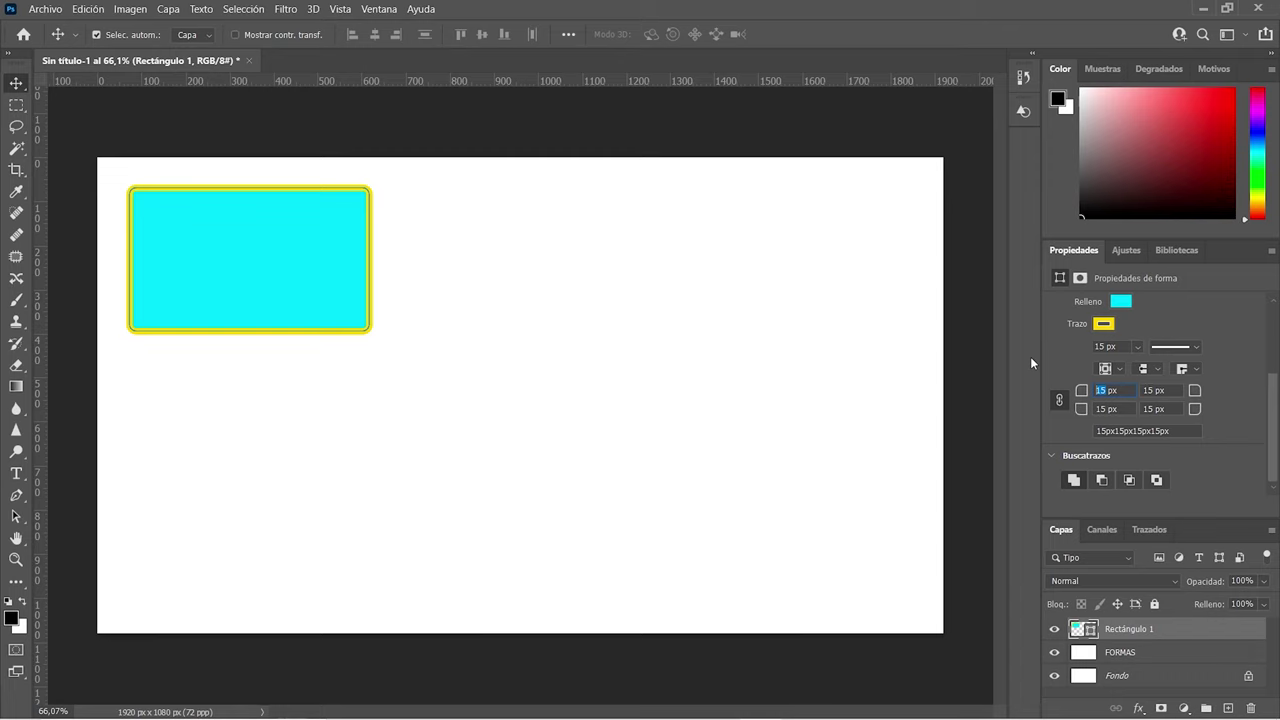
type("100")
key("Return")
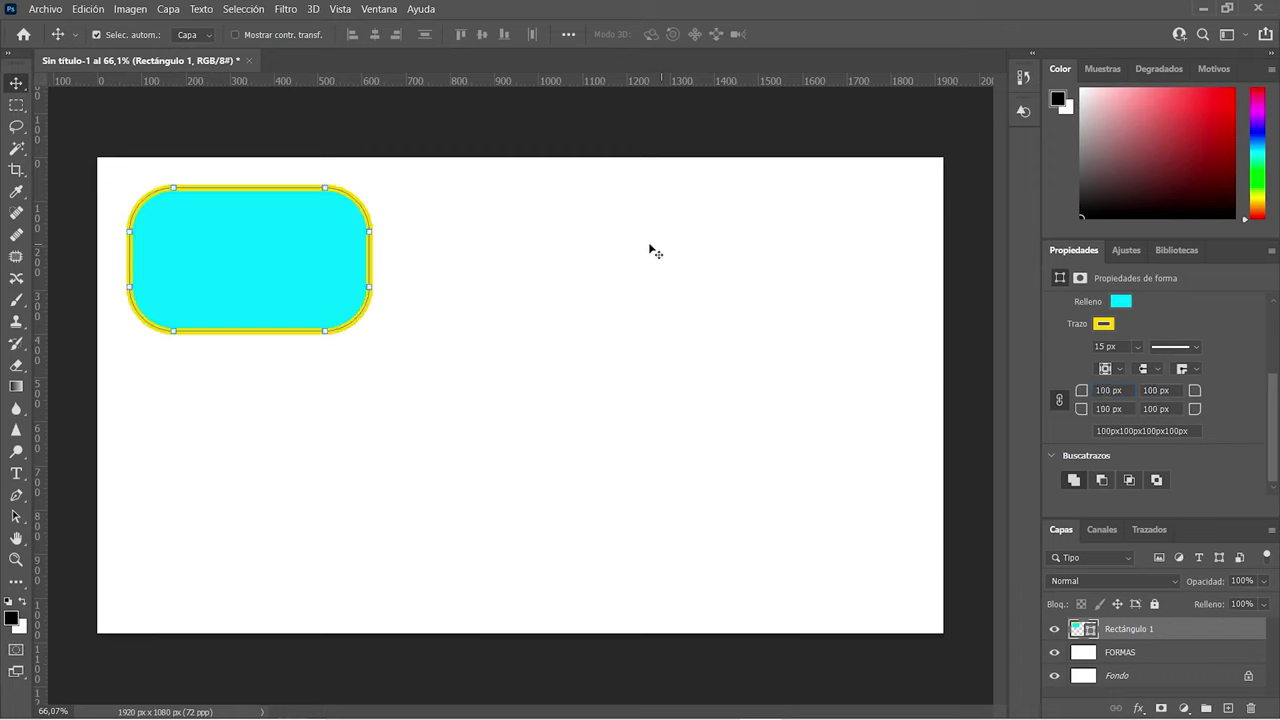
left_click(573, 252)
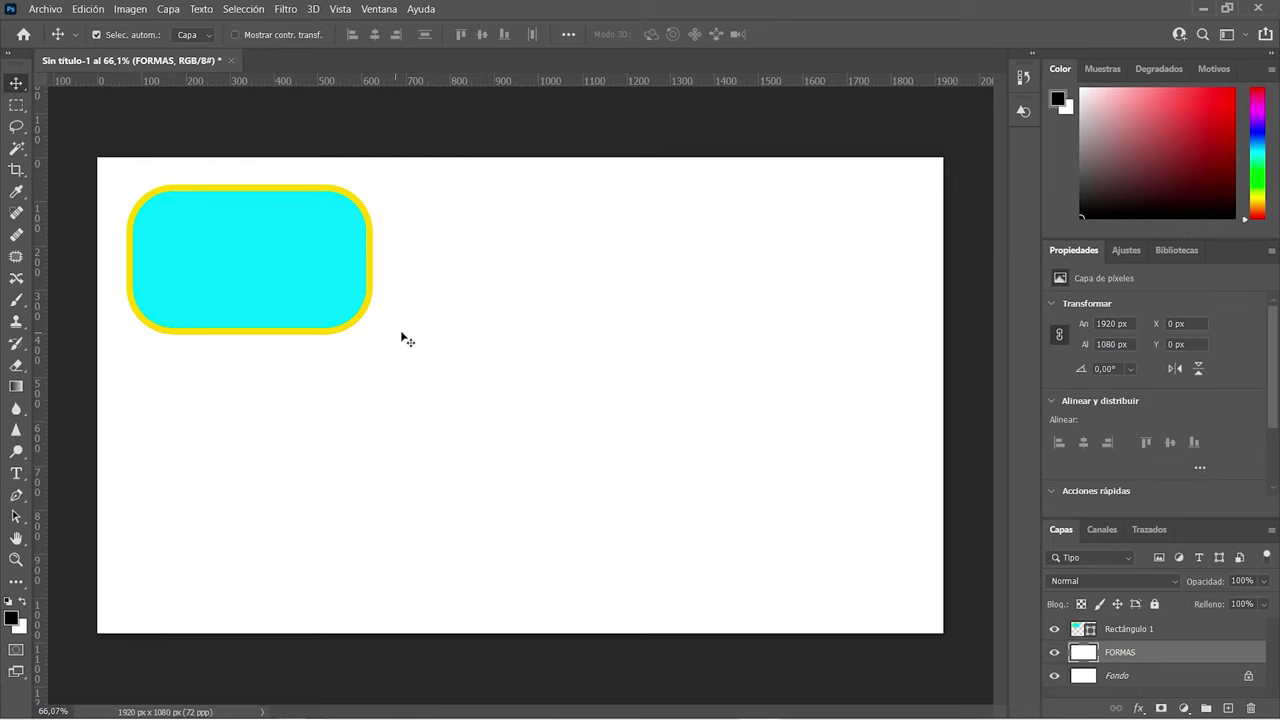
Unlink the corner radii and set only the top-left corner to 10 px
left_click(360, 310)
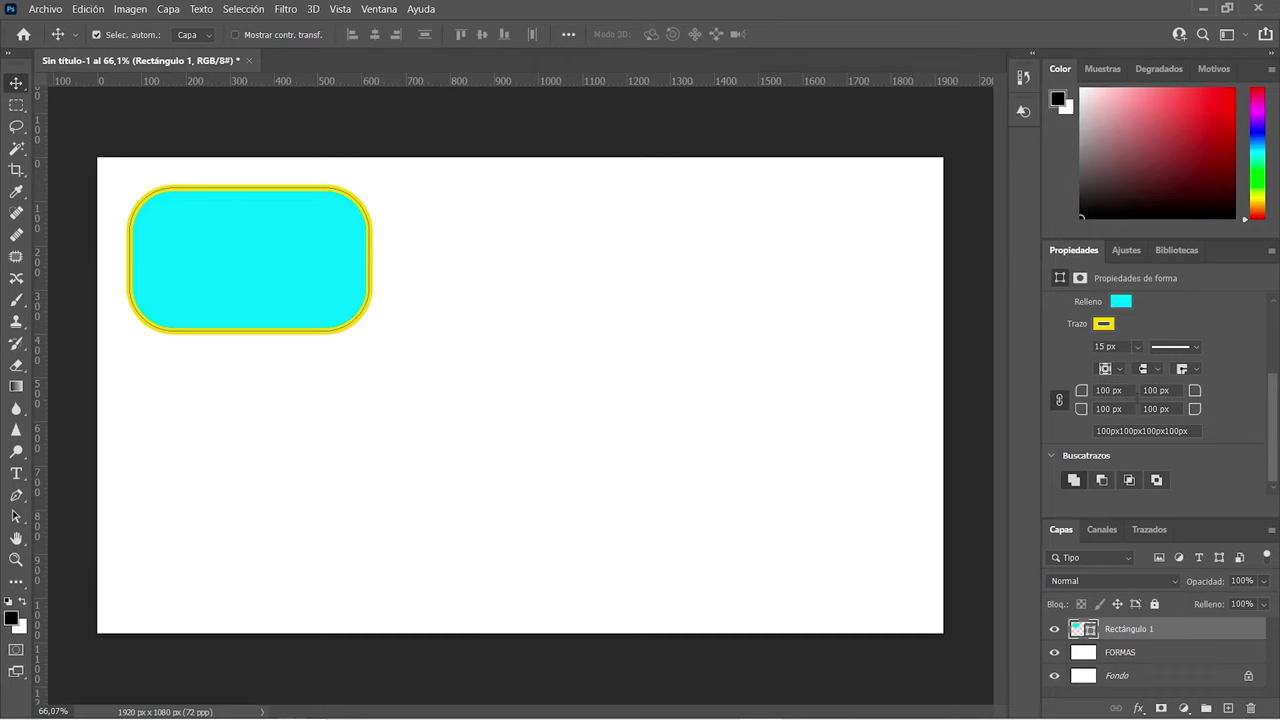
left_click(1061, 402)
double_click(1116, 390)
type("10px")
key("Return")
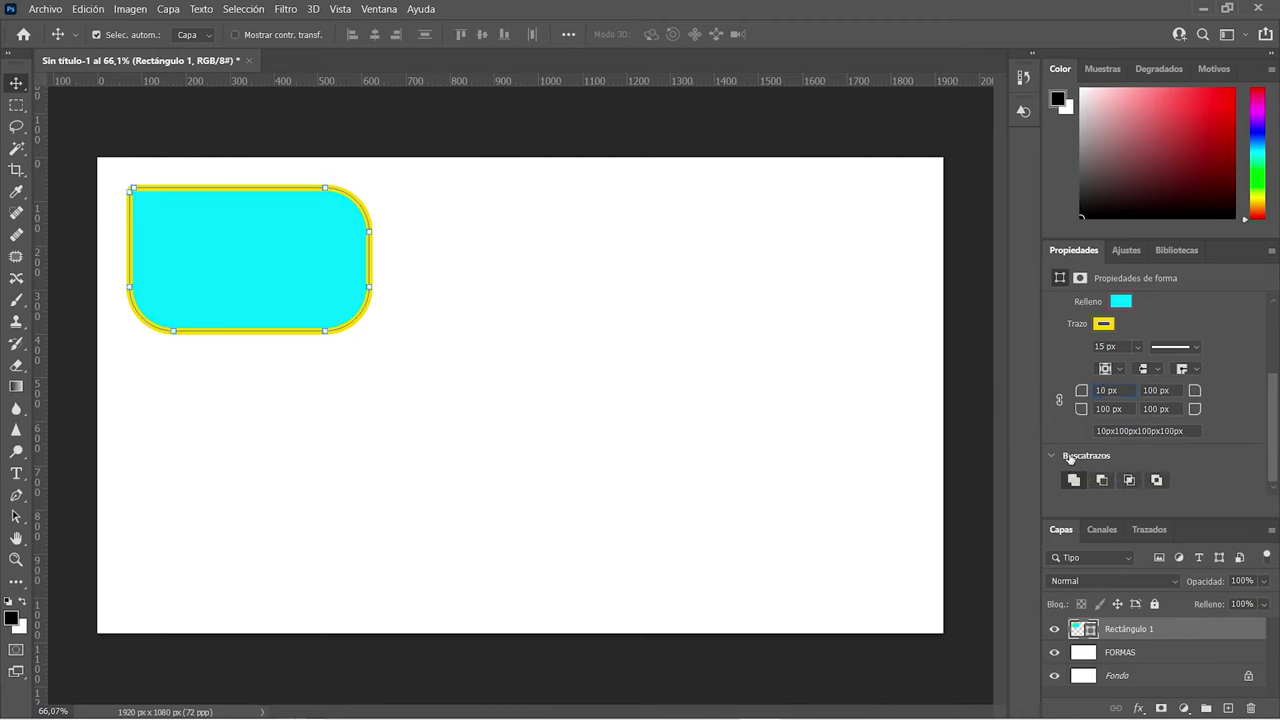
left_click(500, 323)
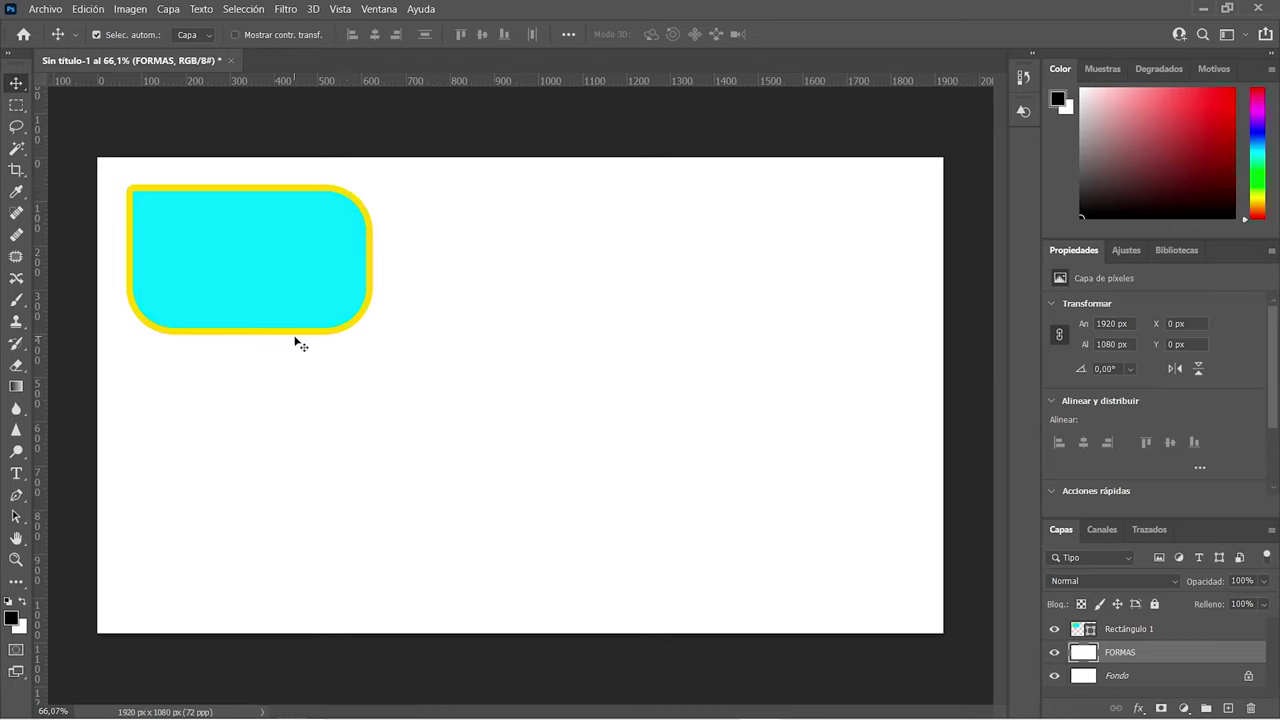
Reselect the rectangle and relink its four corner radii
left_click(335, 297)
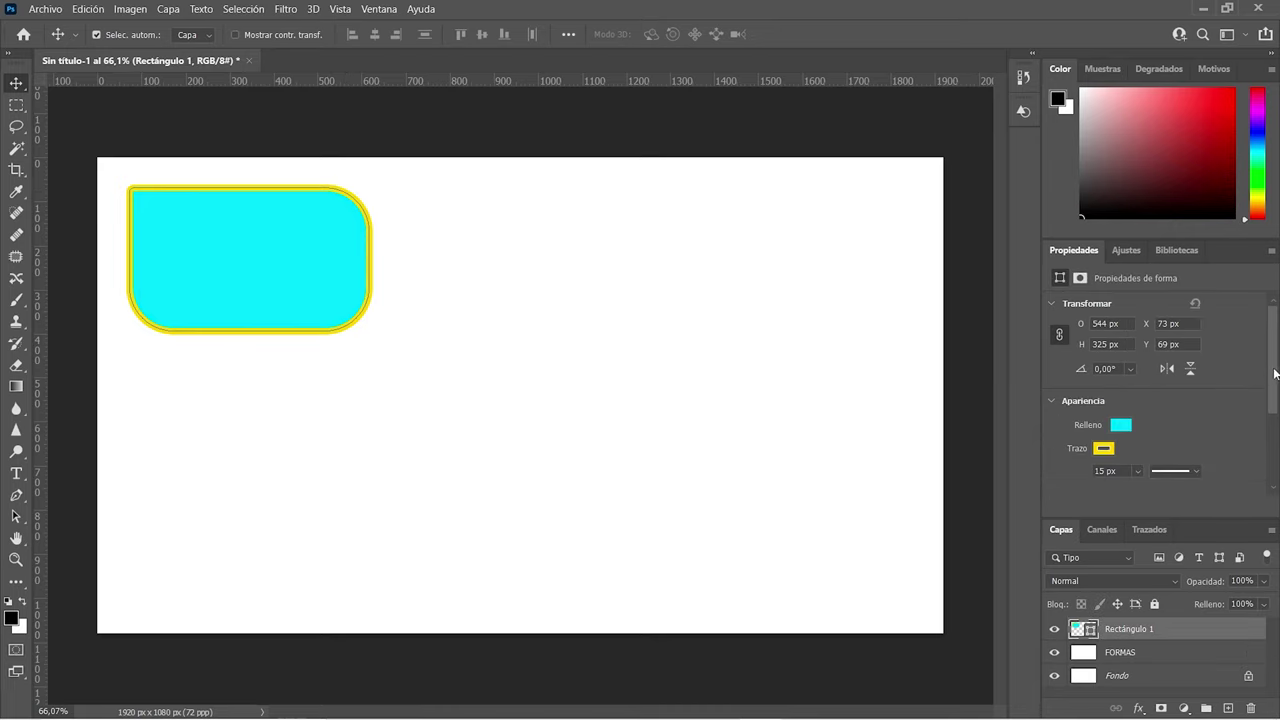
left_click_drag(1276, 374, 1277, 453)
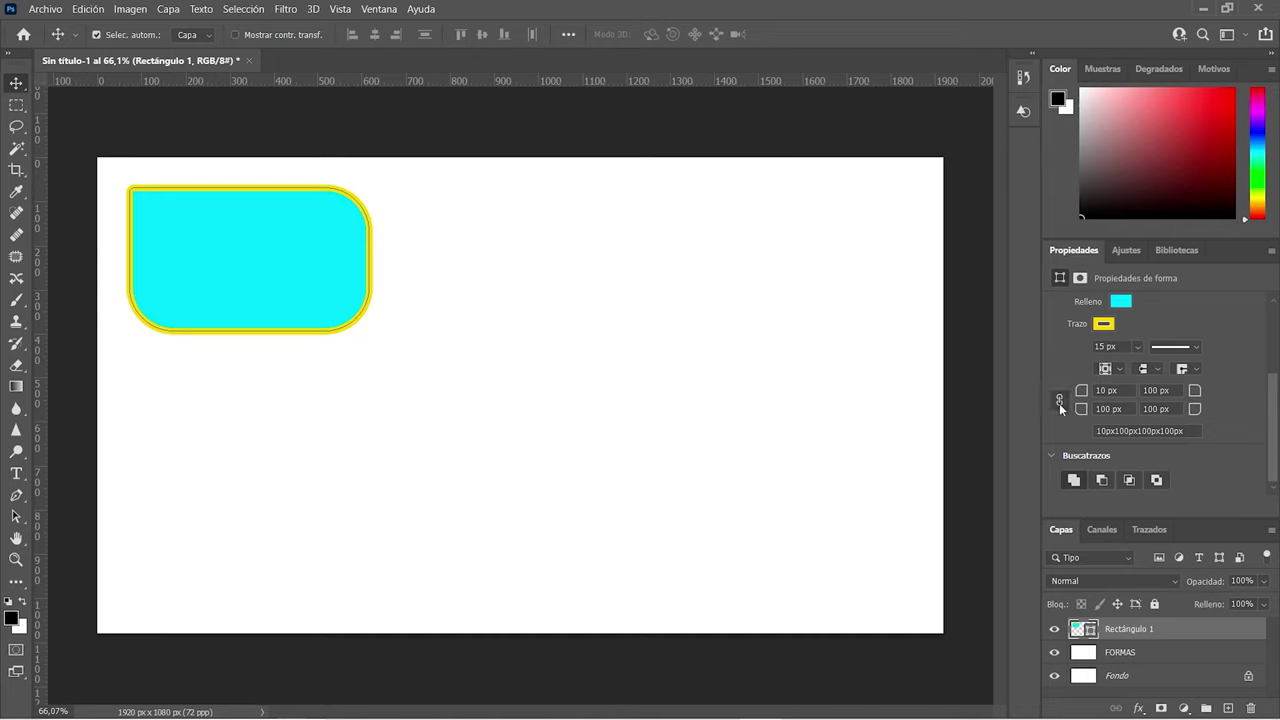
left_click(1060, 401)
left_click_drag(1277, 440, 1277, 440)
Draw a second 477 × 267 px rounded rectangle to the right of the first
left_click(24, 584)
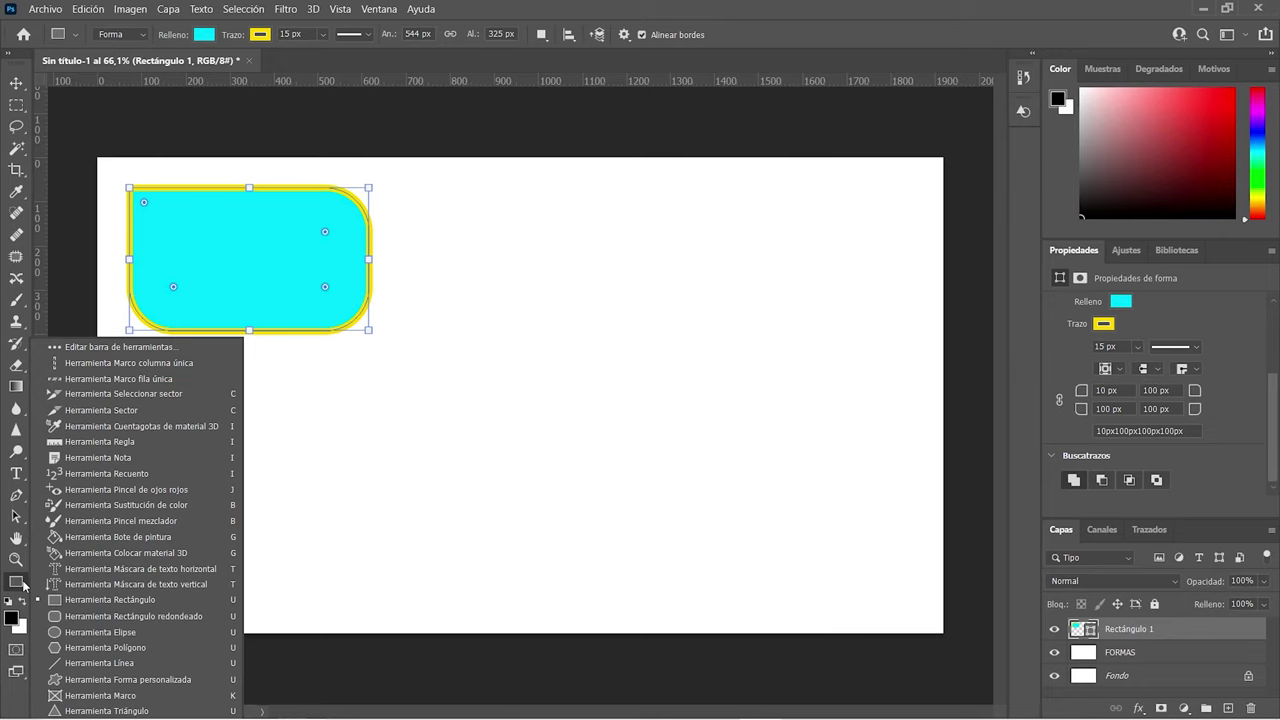
left_click(95, 617)
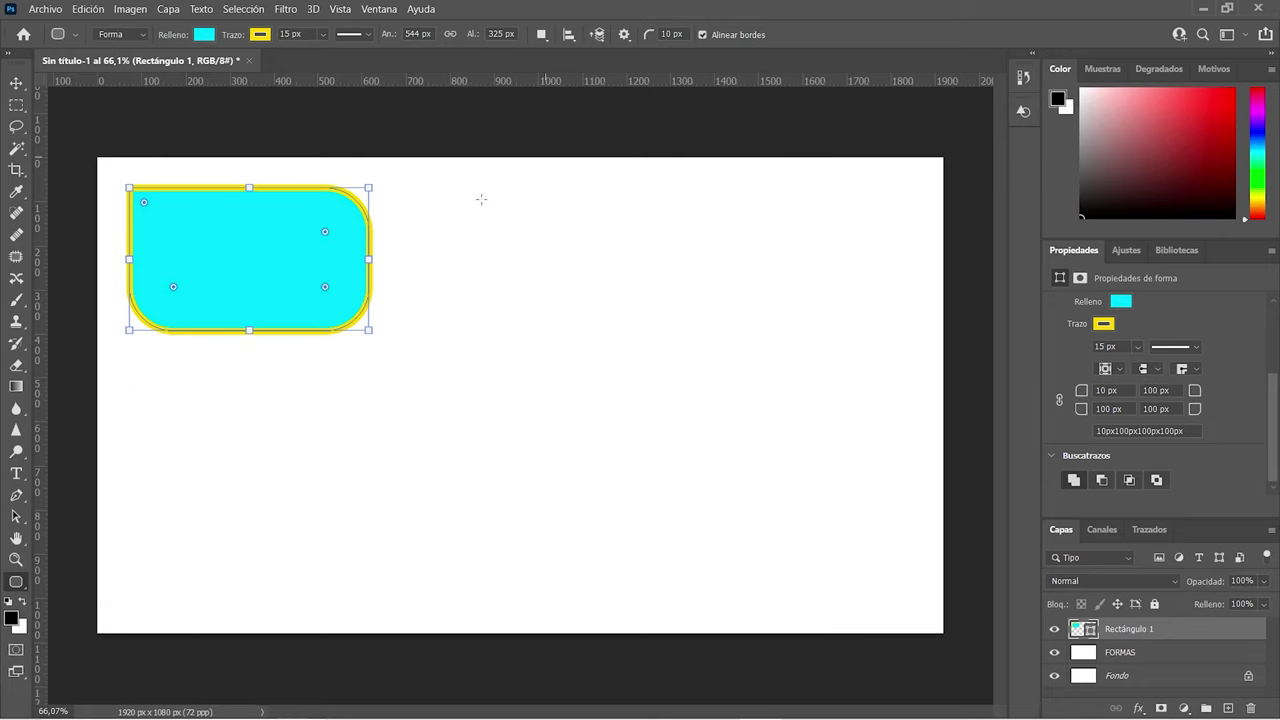
left_click_drag(429, 193, 610, 310)
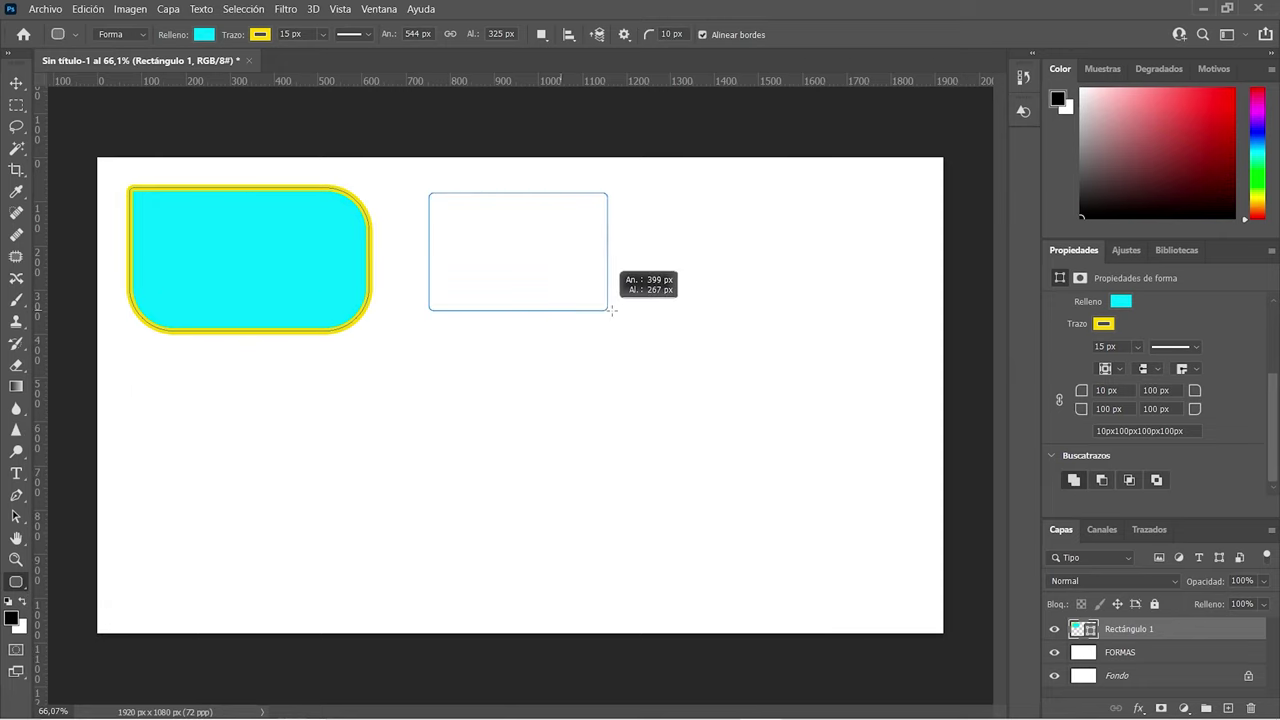
left_click_drag(612, 310, 640, 310)
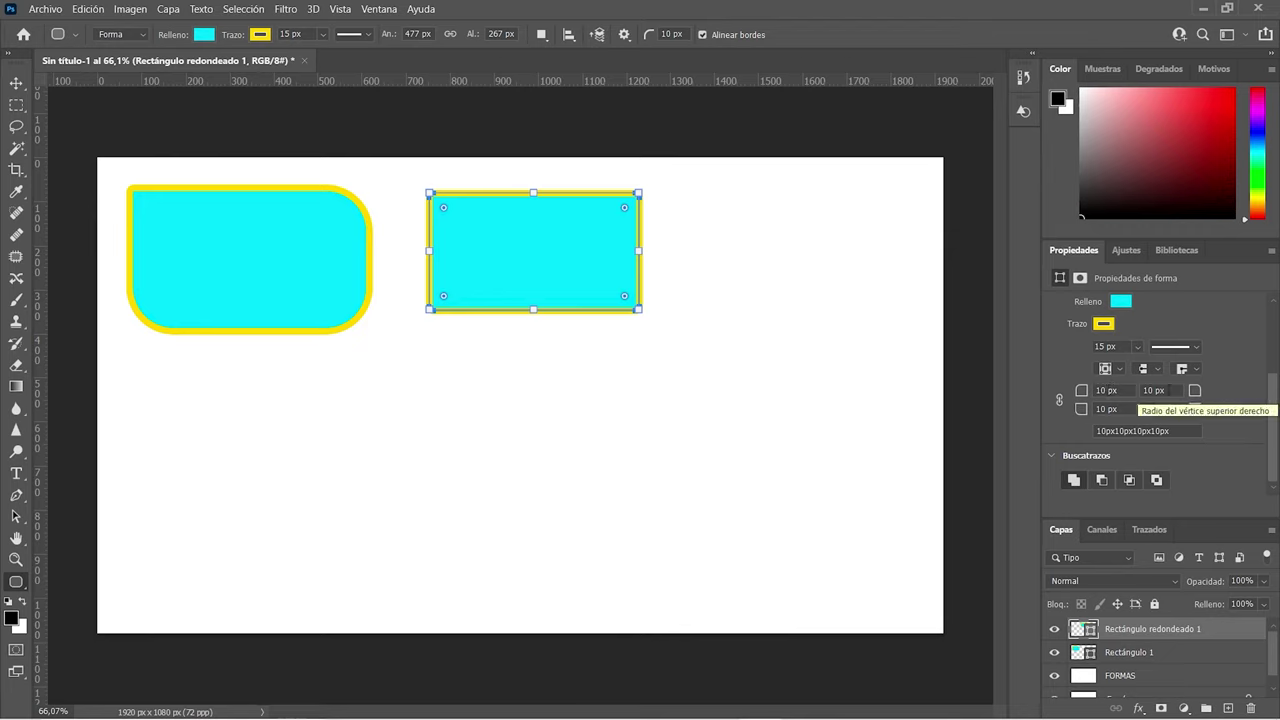
key("v")
left_click(662, 258)
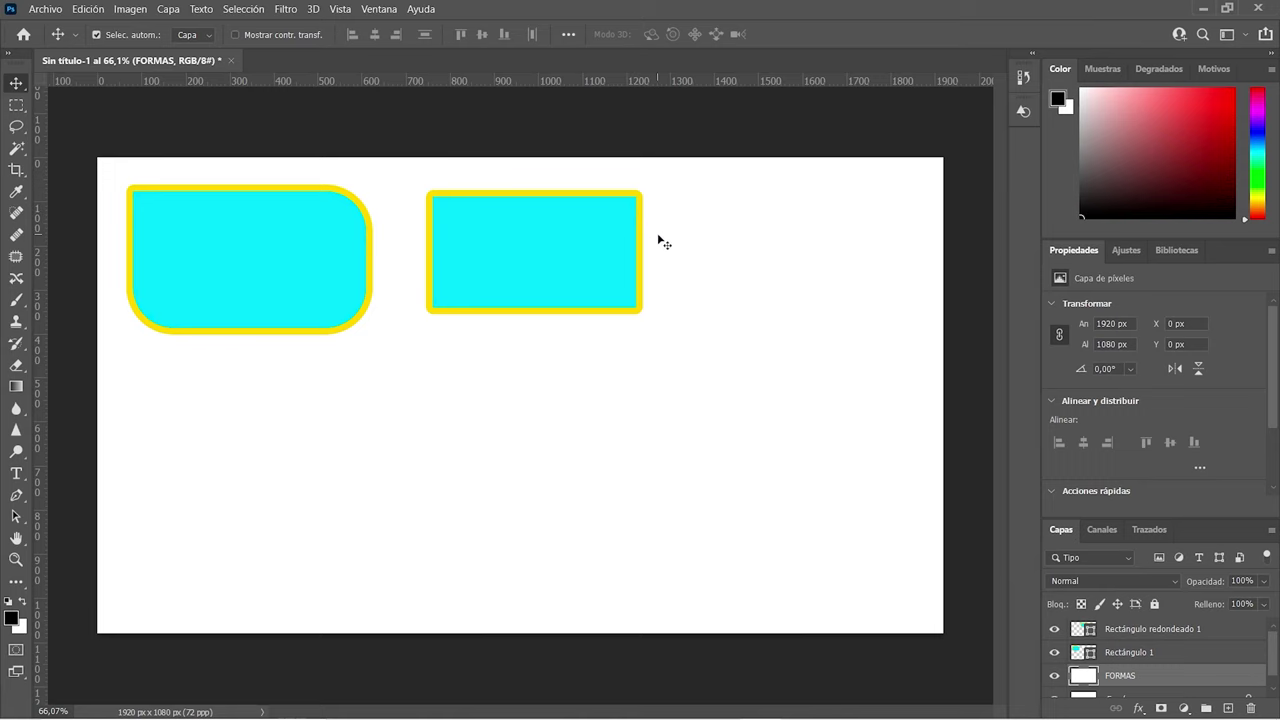
scroll(660, 240, "up", 3)
scroll(662, 240, "up", 2)
scroll(680, 260, "up", 4)
scroll(688, 300, "up", 1)
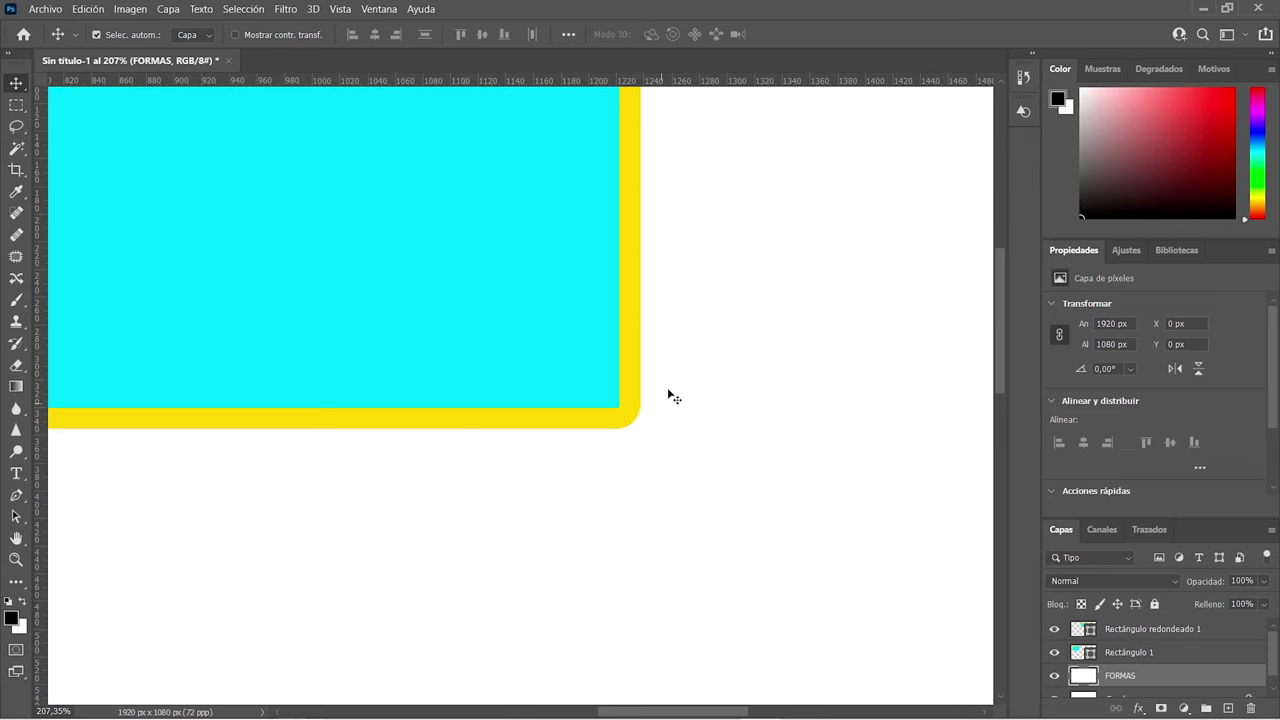
scroll(671, 345, "down", 1)
scroll(671, 344, "down", 2)
Select the second rectangle, try a 50 px top-left radius, then undo it
scroll(681, 346, "down", 1)
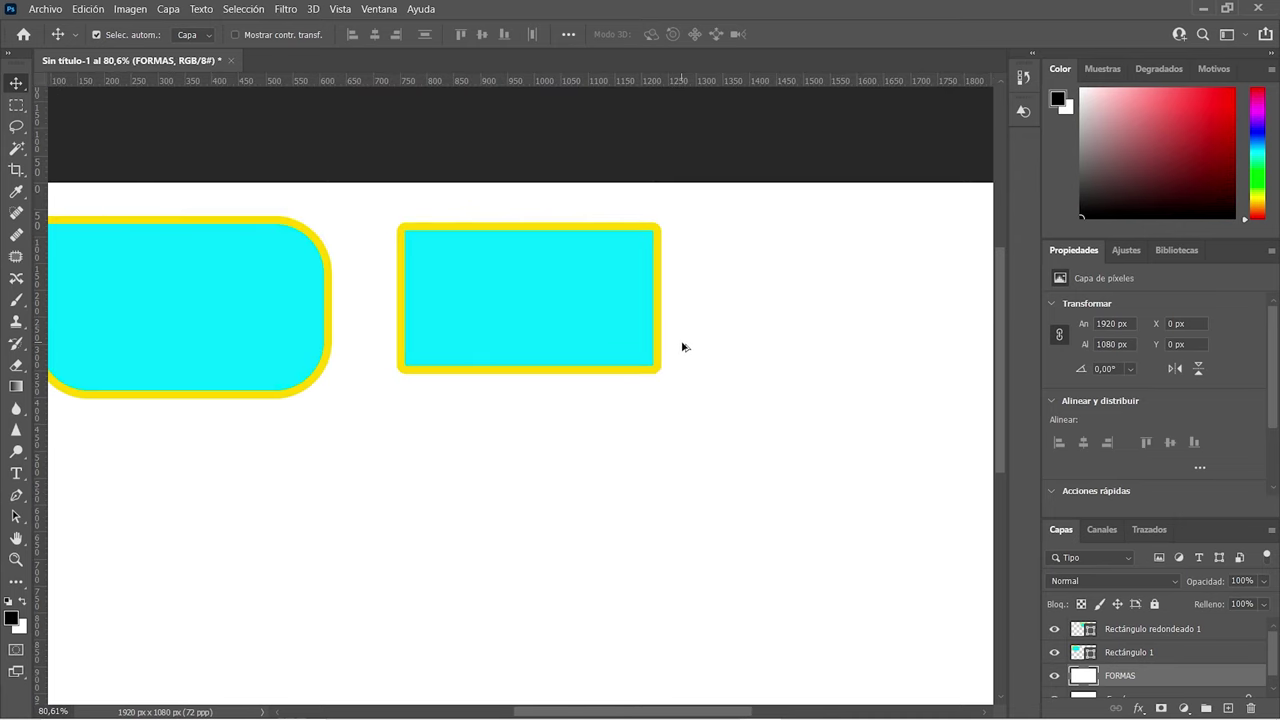
scroll(681, 346, "down", 2)
scroll(681, 346, "up", 1)
scroll(681, 346, "up", 2)
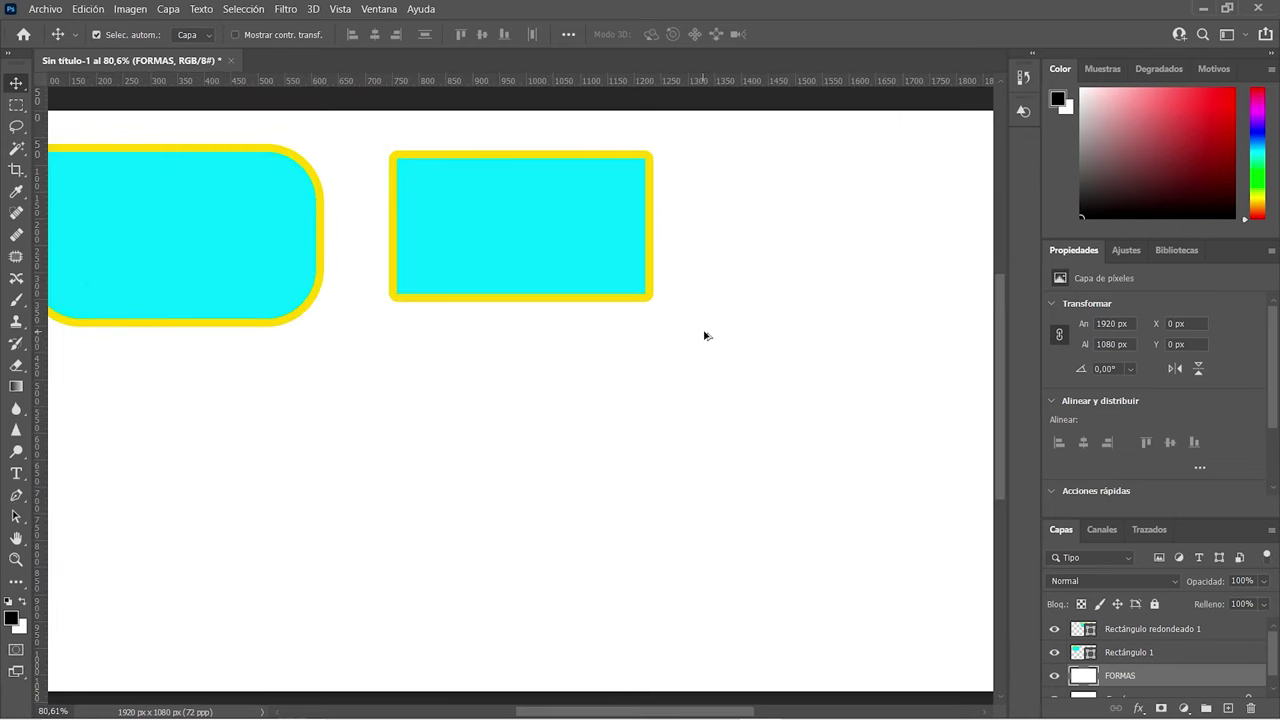
left_click(586, 249)
scroll(1268, 443, "down", 2)
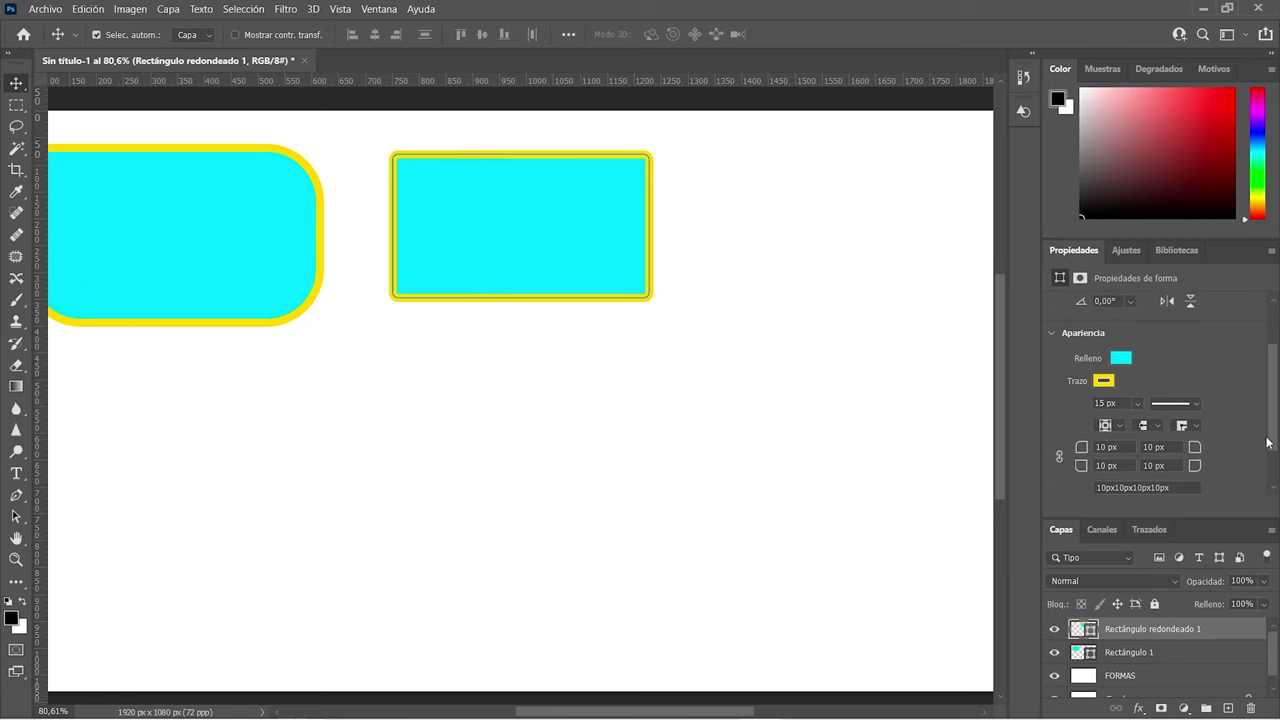
scroll(1268, 443, "down", 2)
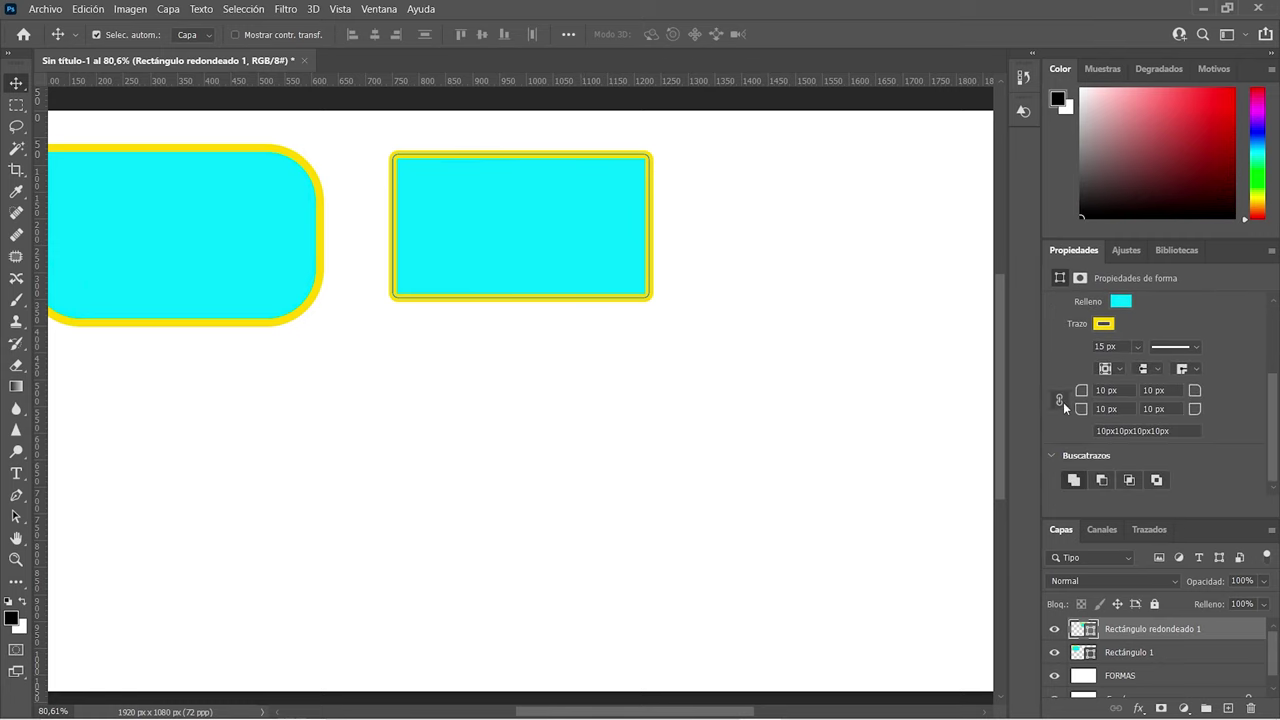
left_click(1106, 390)
type("50px")
key("Return")
key("ctrl+z")
Link the corner radii and set all four corners to 50 px
left_click(1060, 399)
left_click(1106, 390)
type("50px")
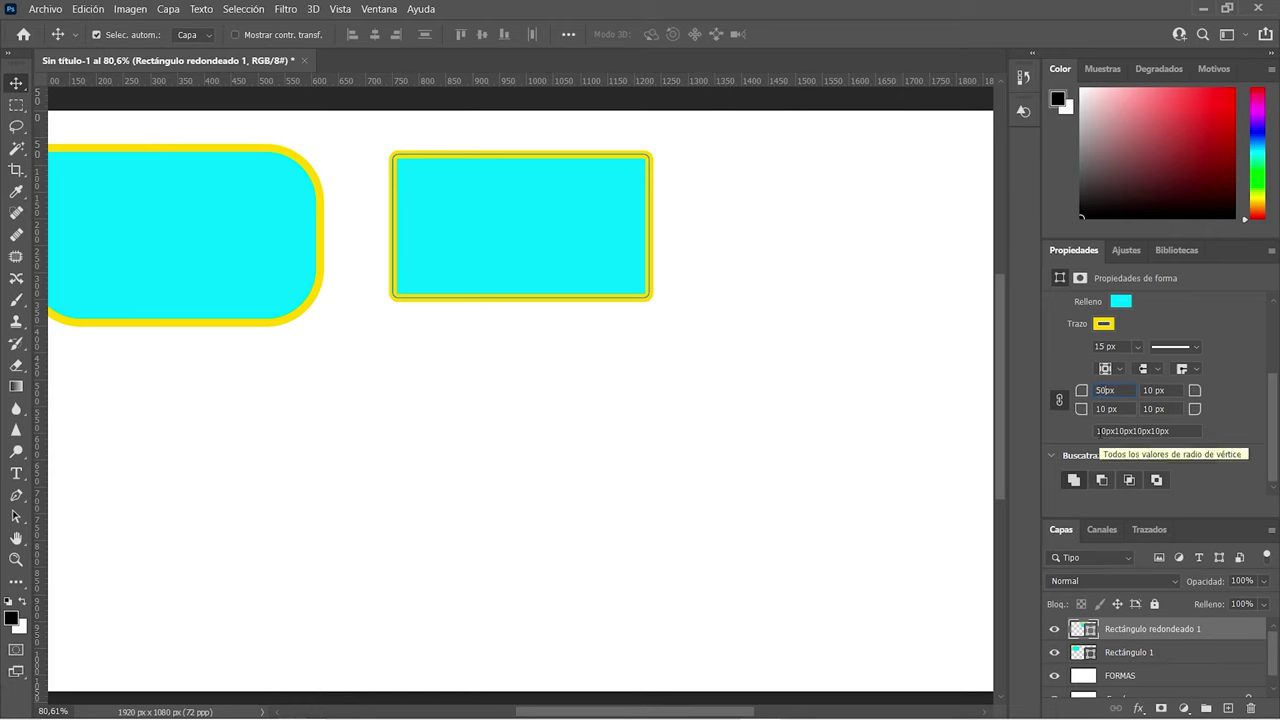
key("Return")
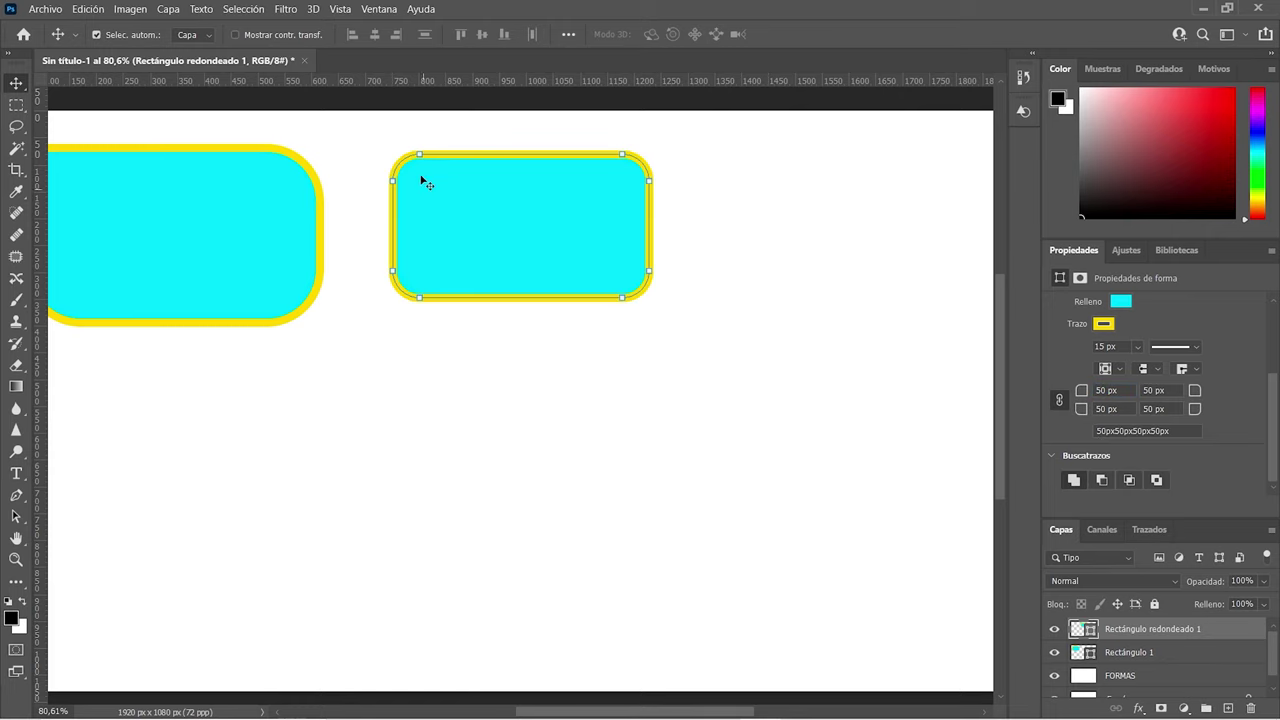
Change the second rectangle's fill from cyan to green
left_click(745, 297)
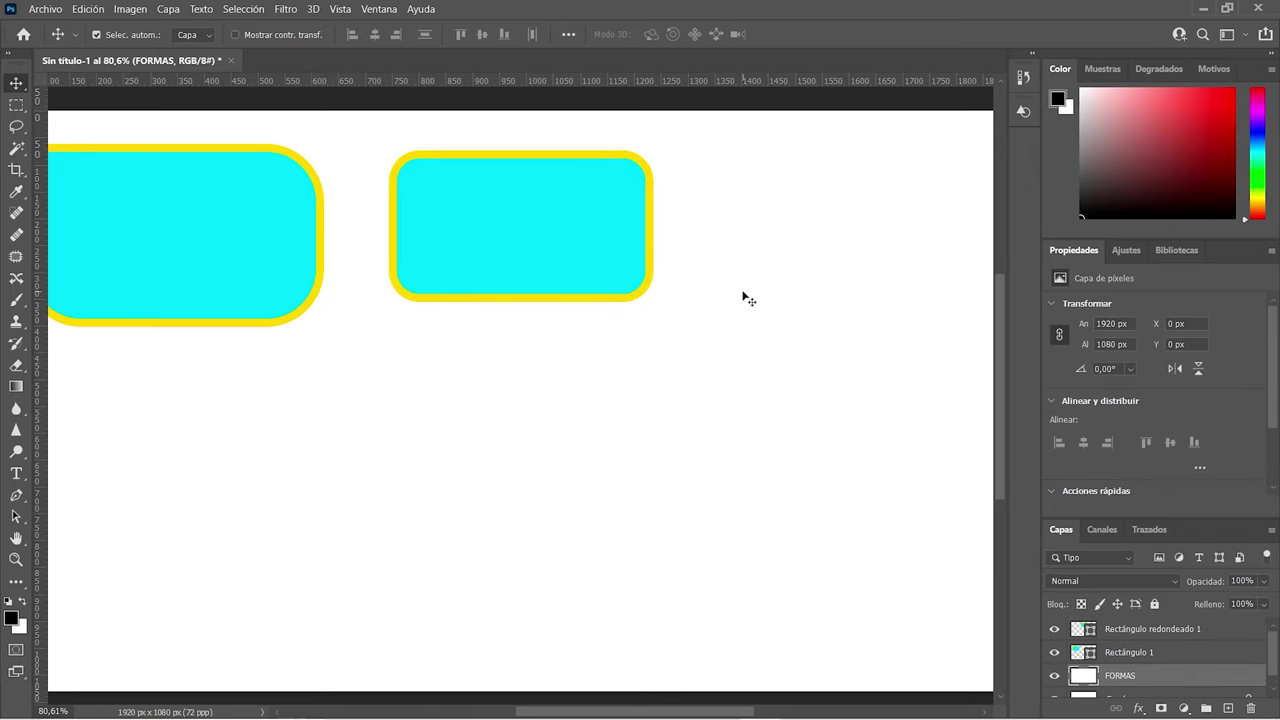
left_click(543, 221)
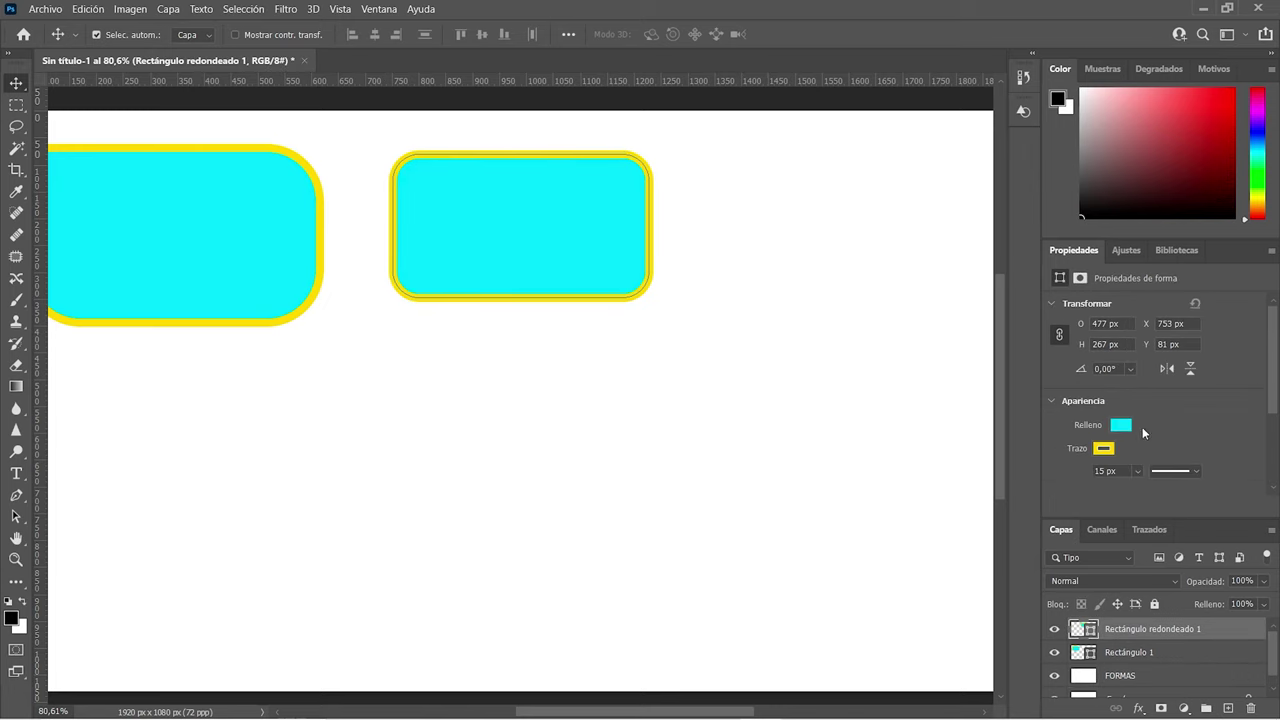
left_click(1121, 425)
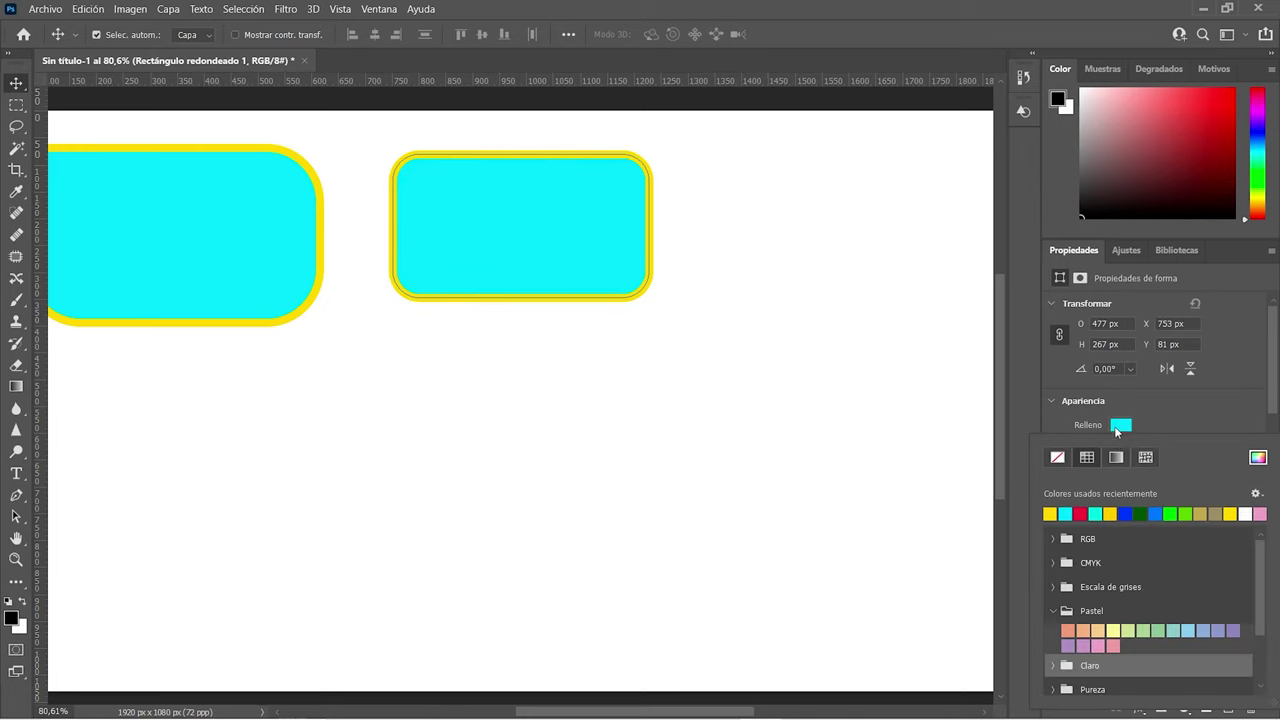
left_click(1183, 514)
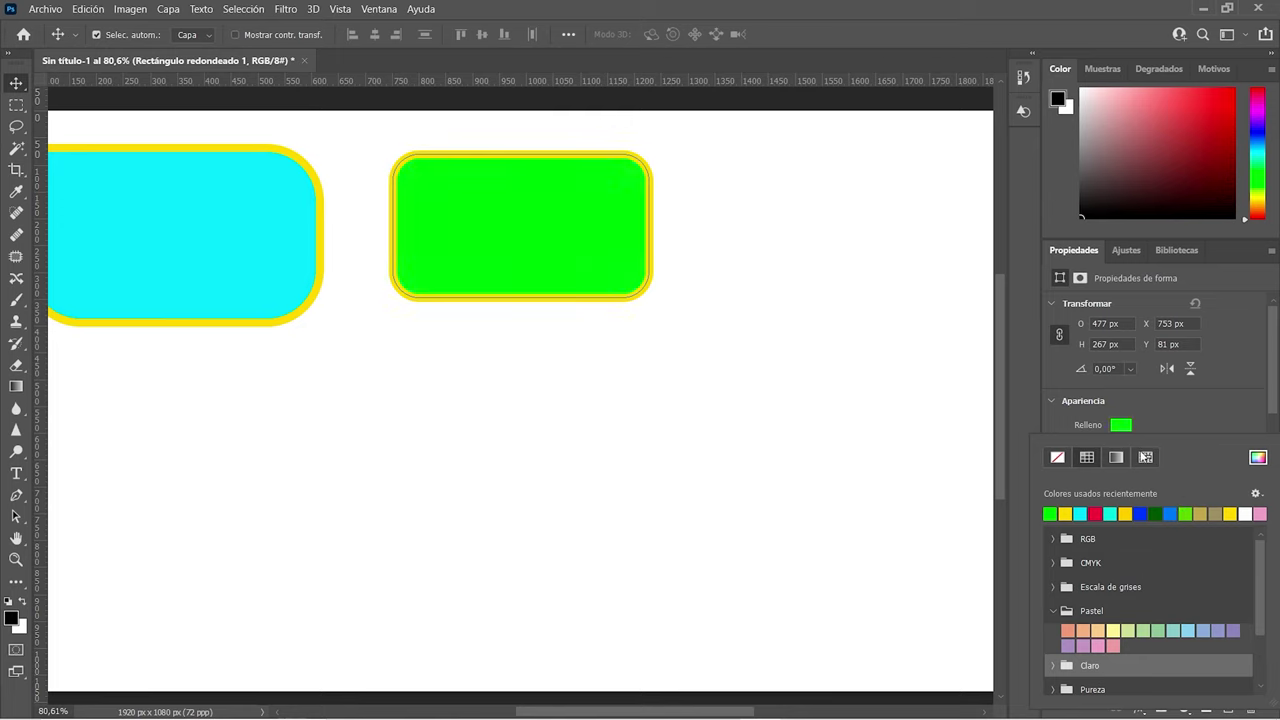
left_click(1175, 406)
Make the green rectangle's outline crimson and 5 px wide
left_click(1103, 446)
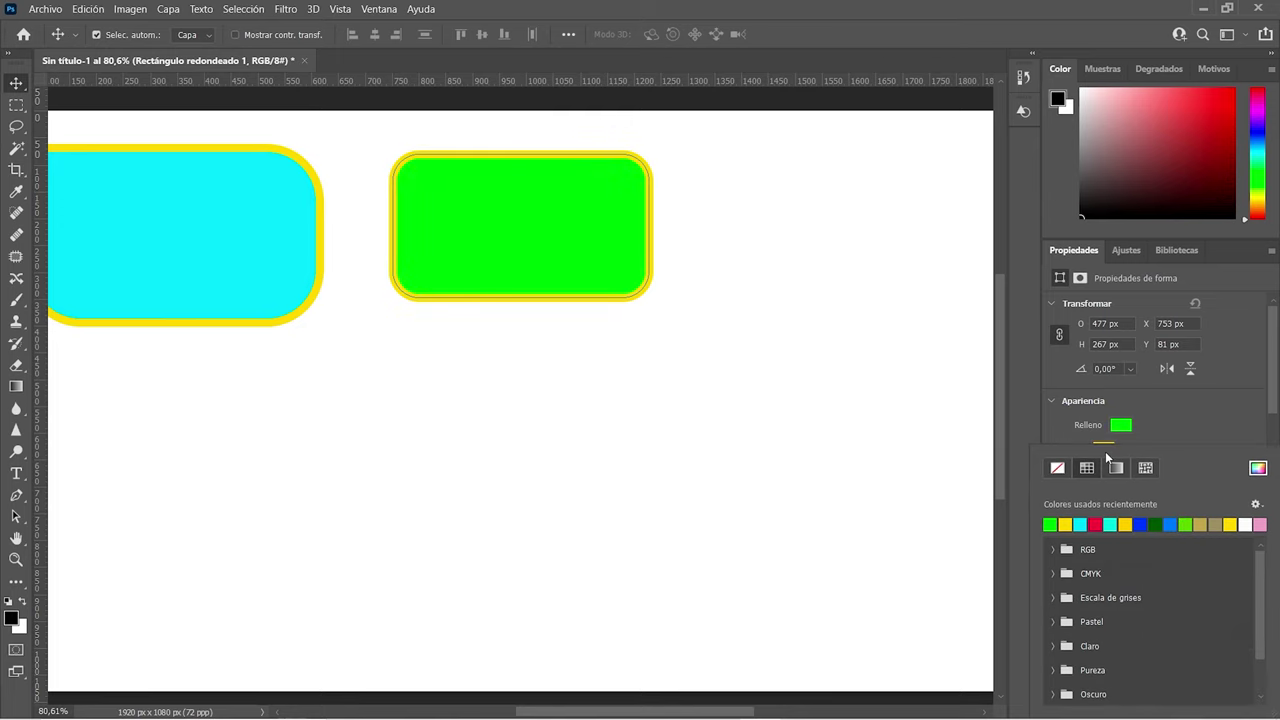
left_click(1096, 523)
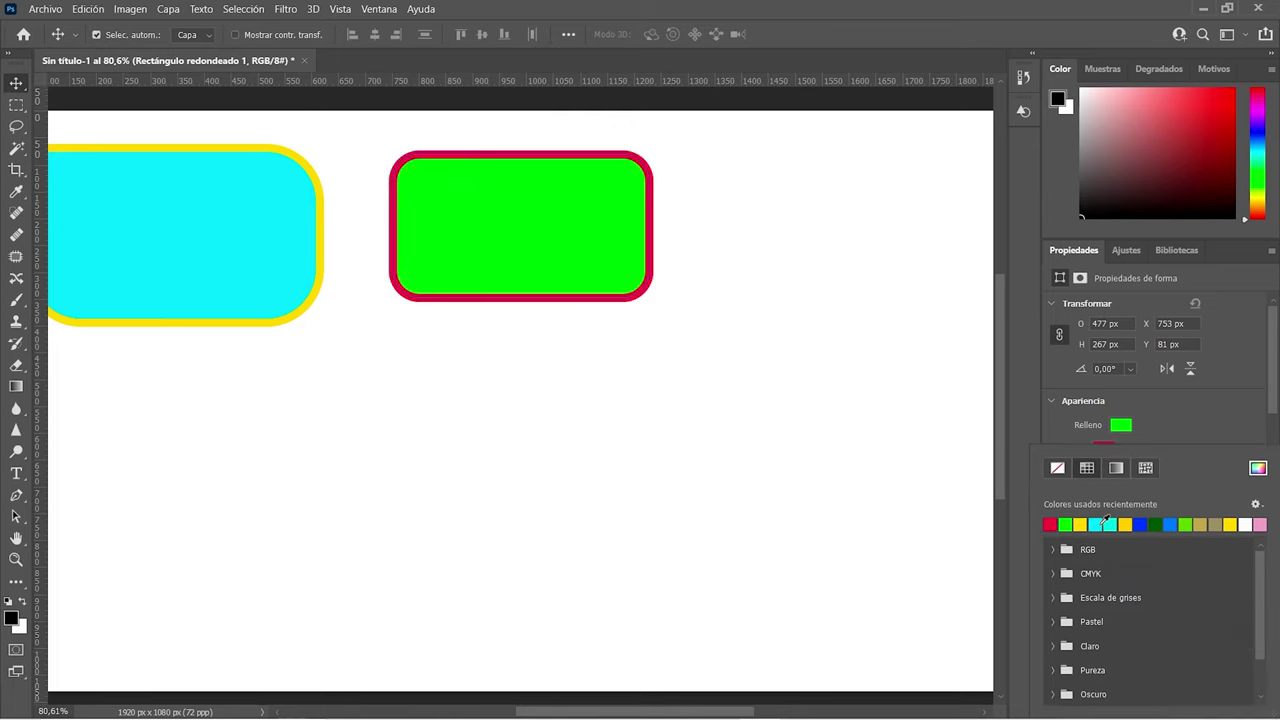
left_click(1208, 428)
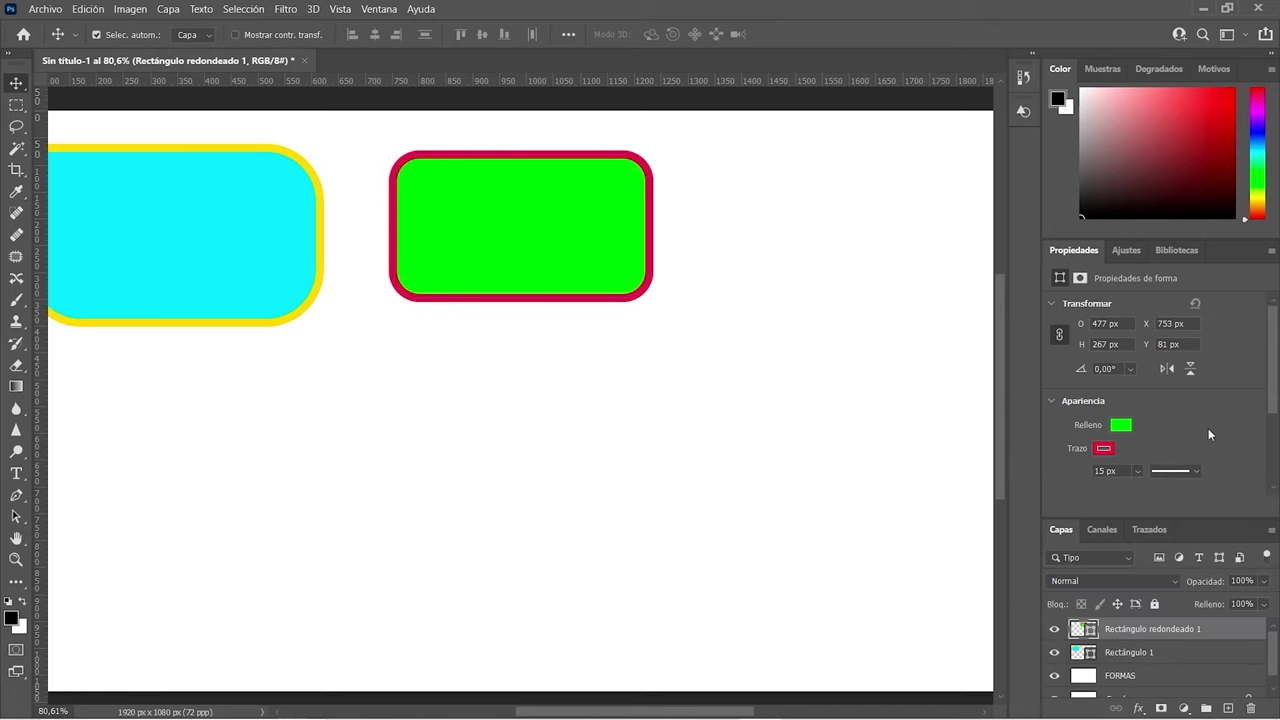
left_click(1091, 472)
type("5px")
key("Return")
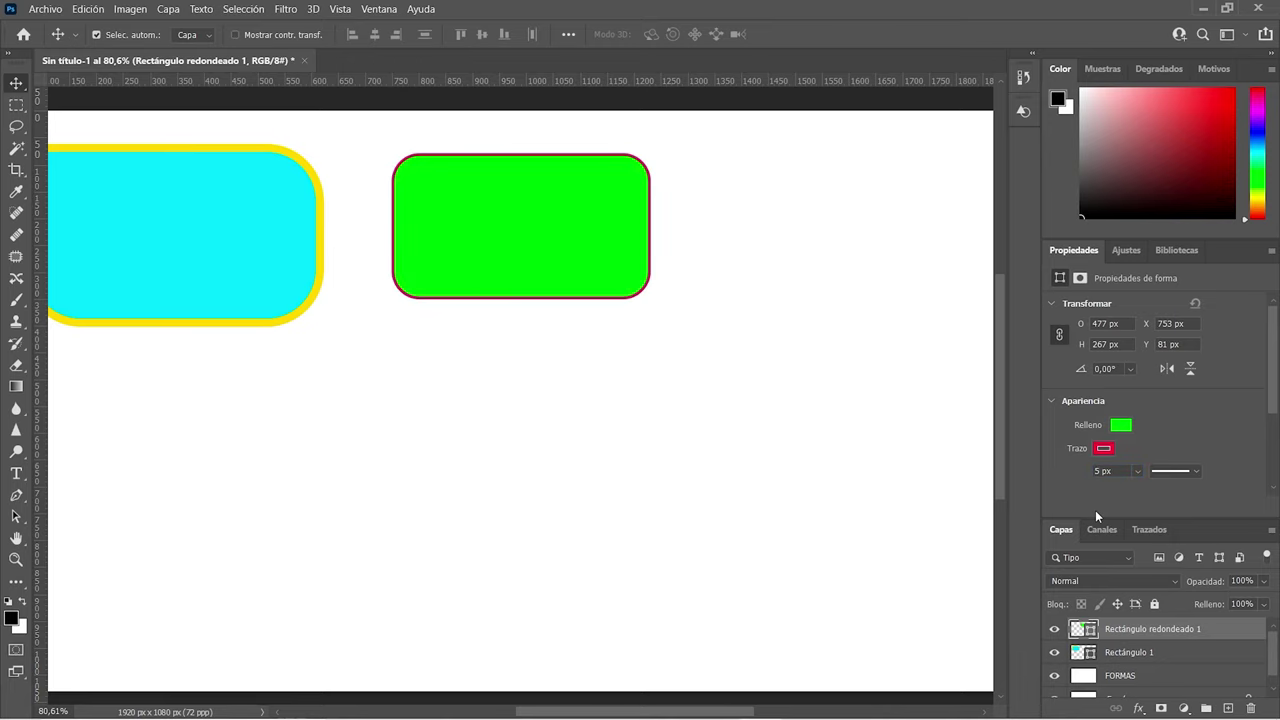
Draw a 231 × 231 px green circle with a crimson outline right of the green rectangle
scroll(735, 470, "down", 2)
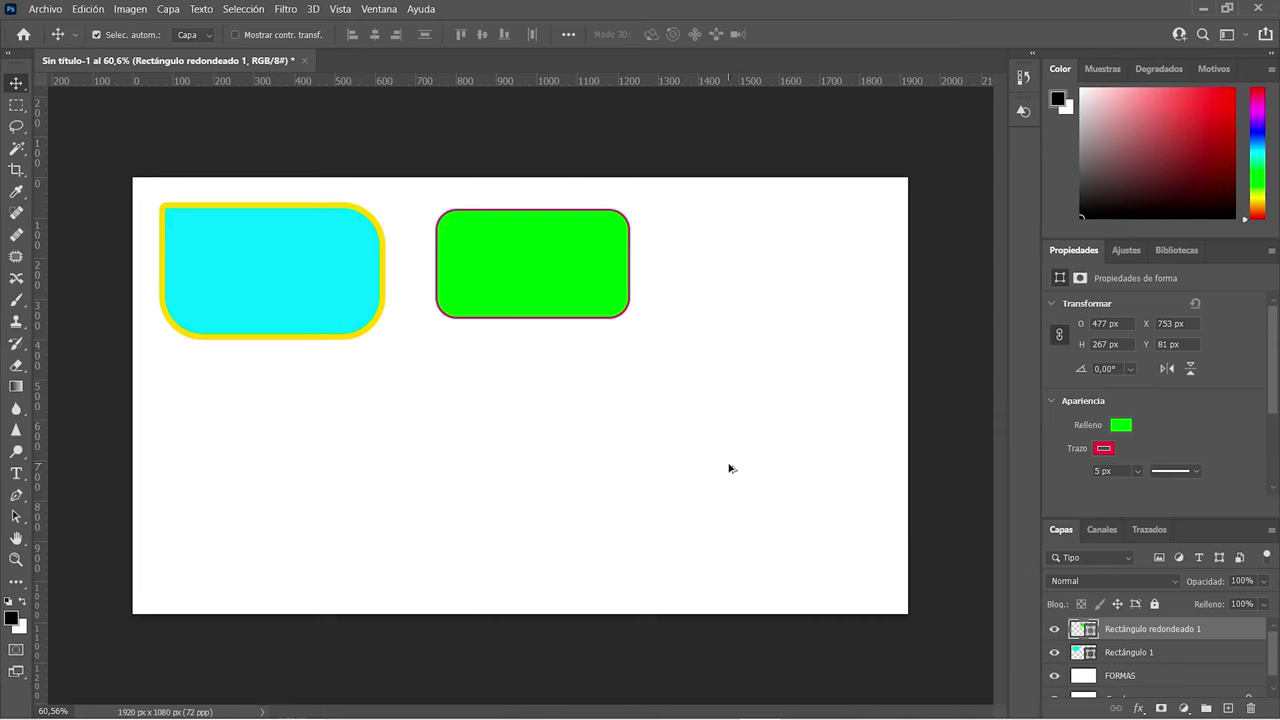
left_click(22, 585)
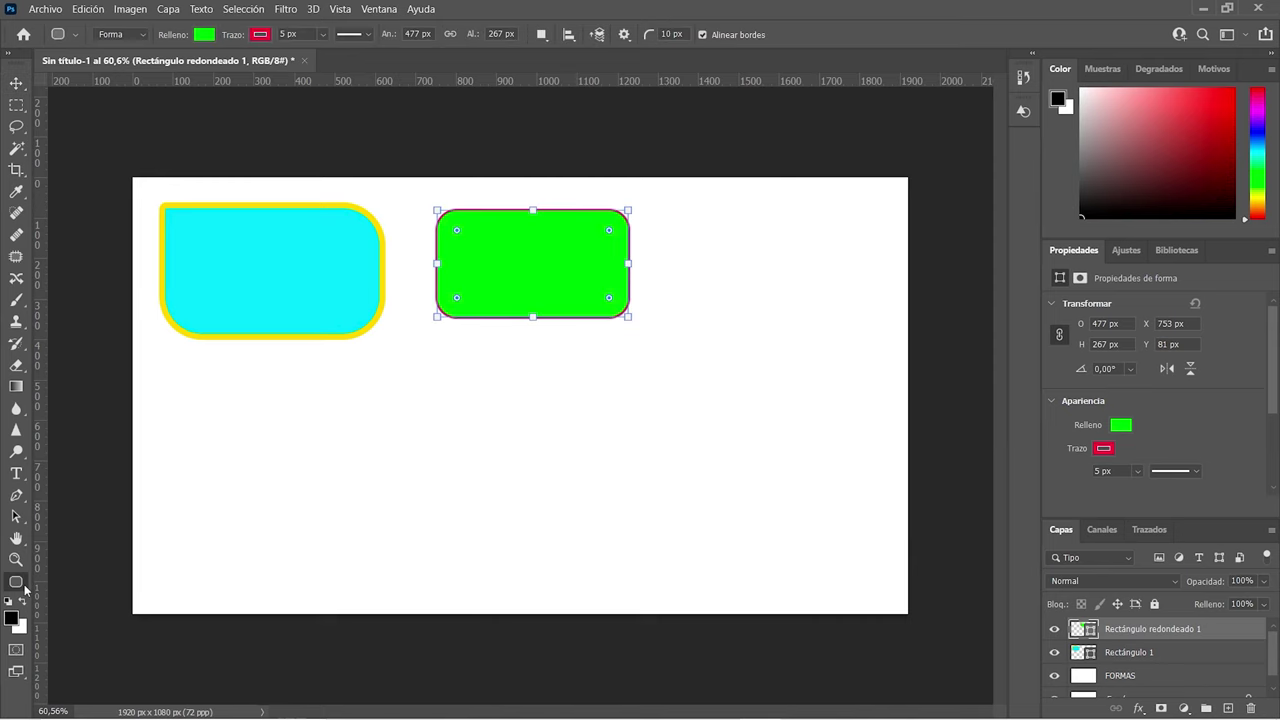
right_click(22, 585)
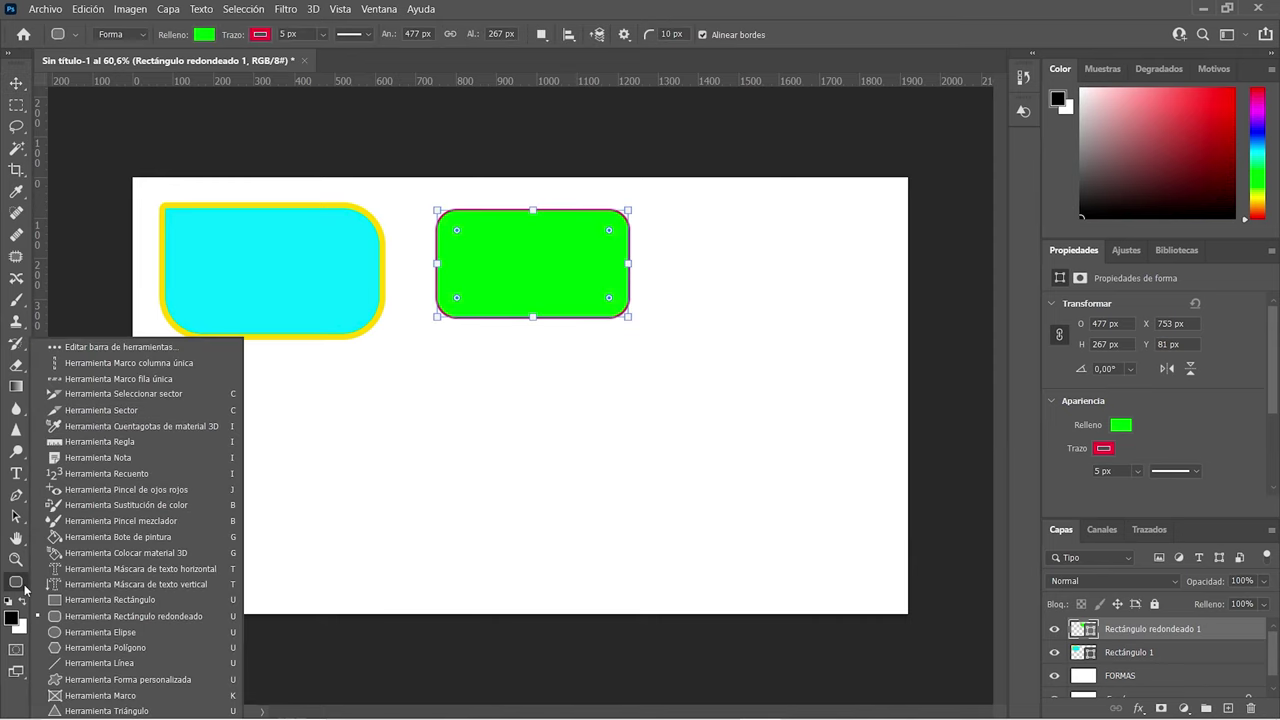
left_click(66, 633)
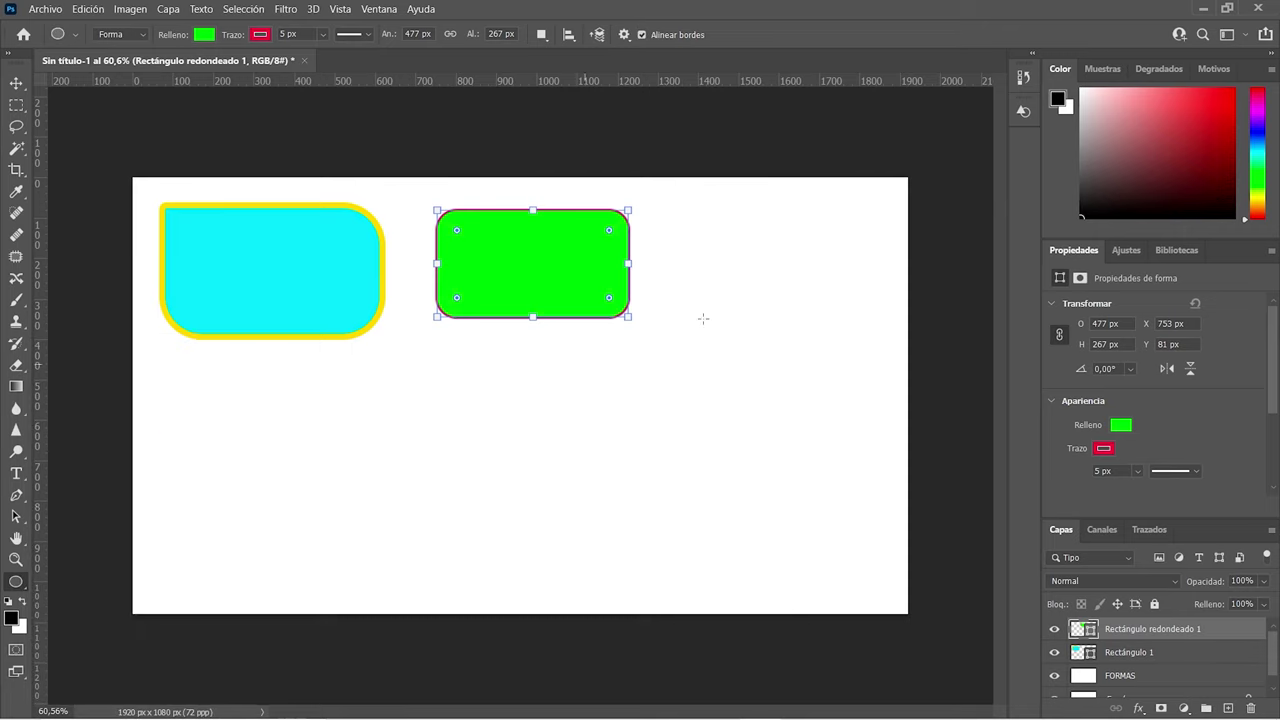
left_click_drag(858, 222, 678, 310)
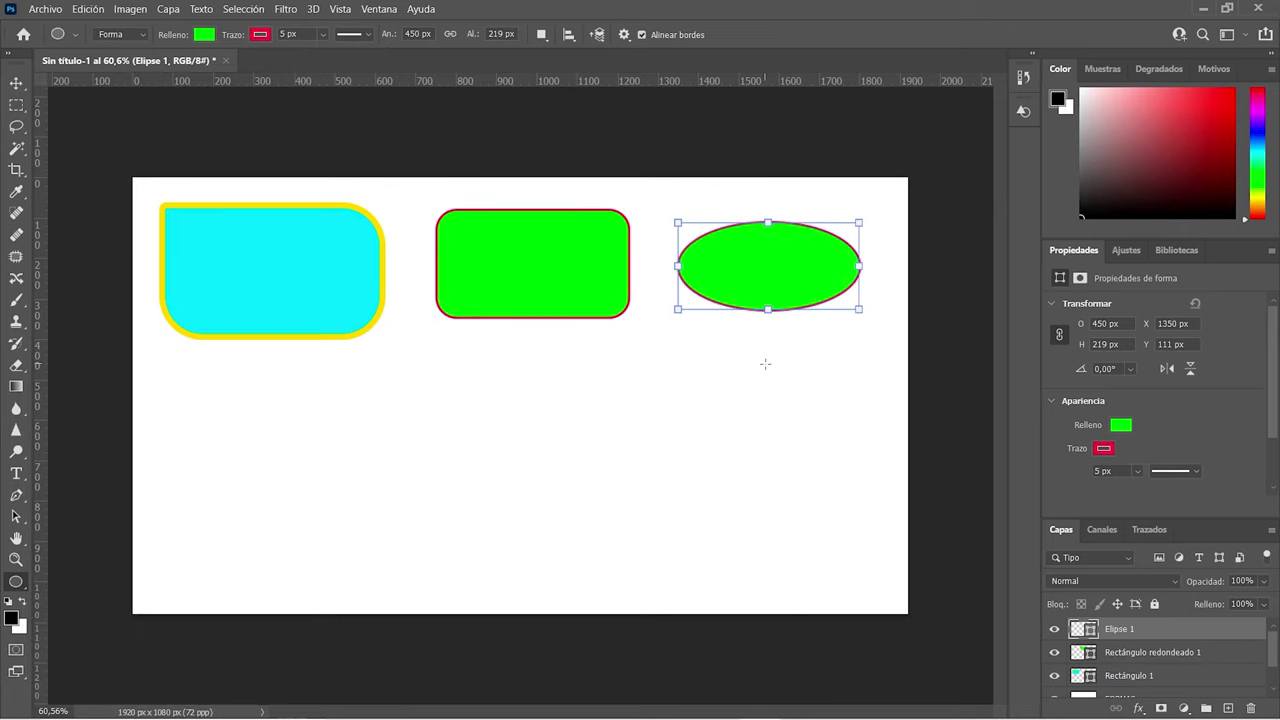
key("ctrl+z")
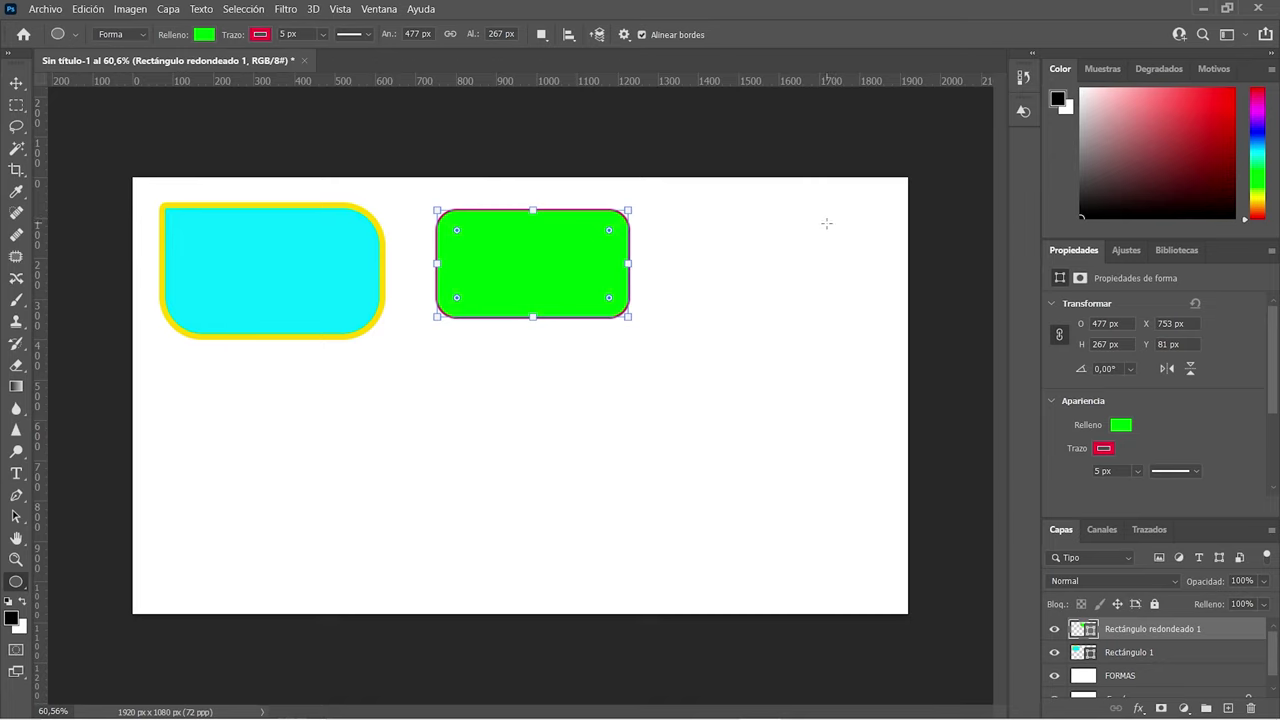
key("shift")
left_click_drag(827, 226, 730, 316)
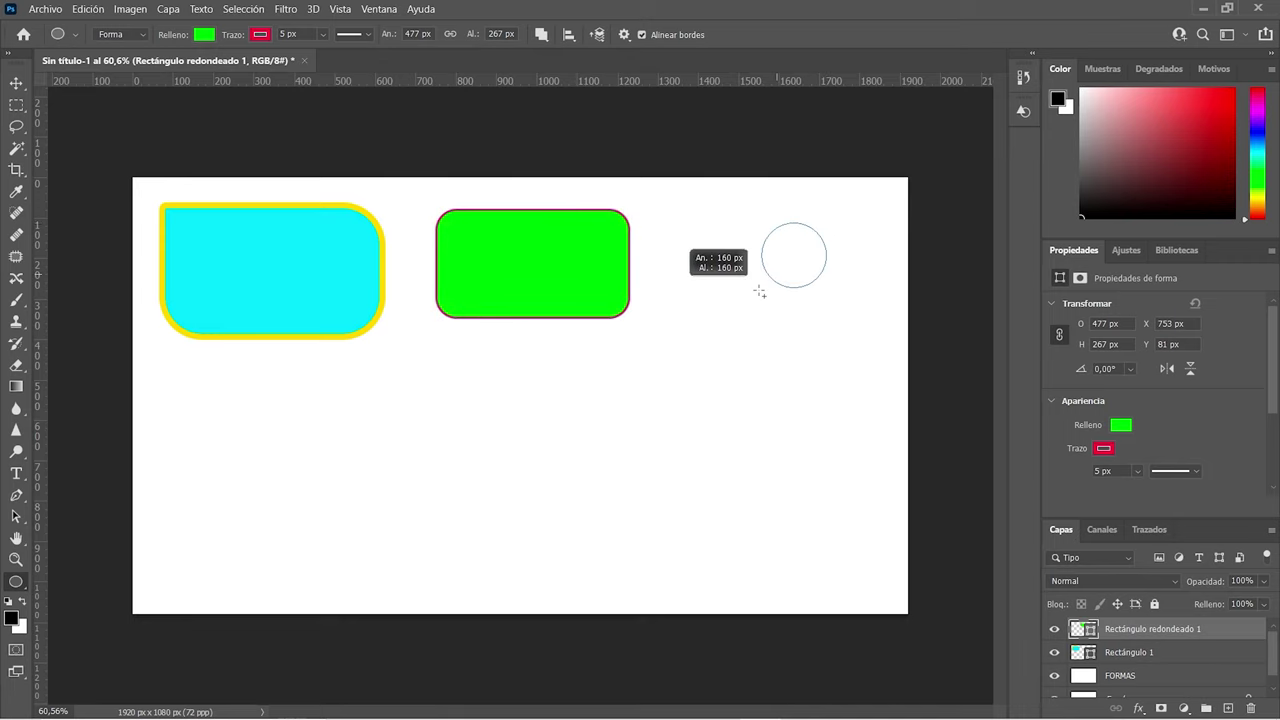
mouse_move(730, 316)
left_mouse_down()
mouse_move(655, 387)
mouse_move(806, 266)
mouse_move(697, 345)
mouse_move(750, 298)
mouse_move(712, 316)
left_mouse_up()
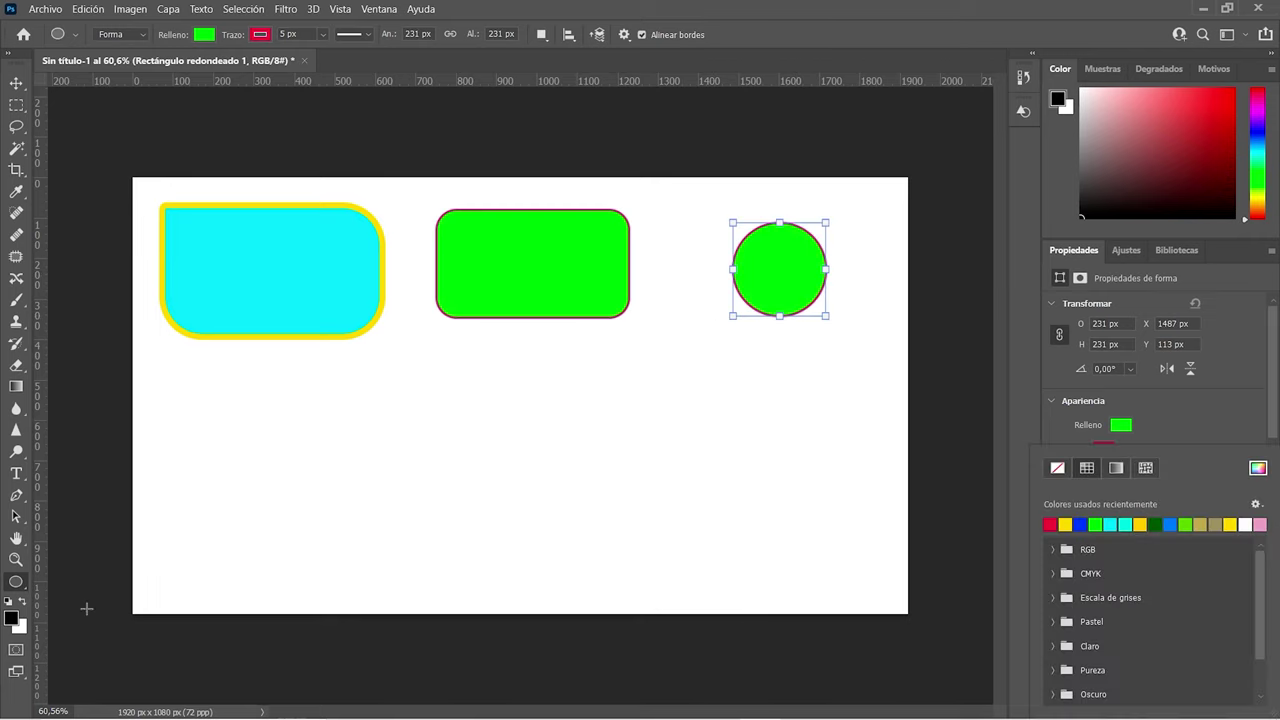
Draw a 3-sided triangle and a 4-sided square with the Polygon tool below the cyan rectangle
right_click(22, 583)
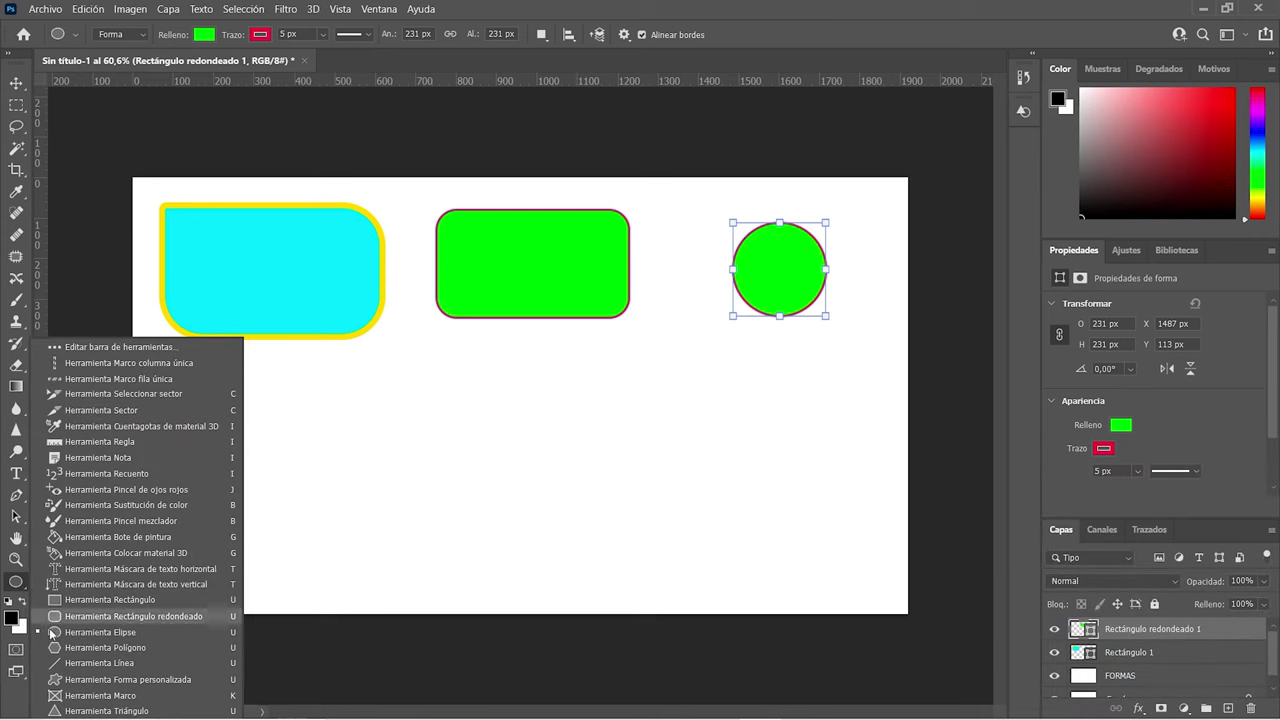
left_click(73, 649)
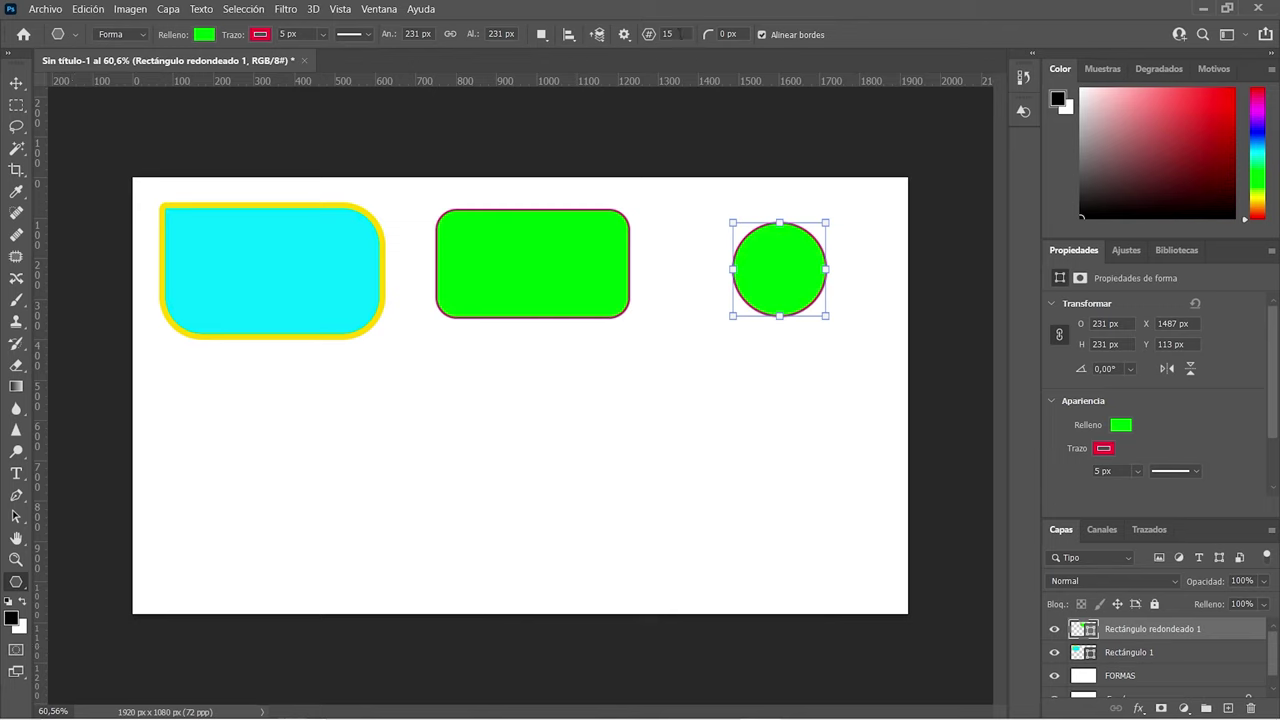
left_click(666, 34)
type("3")
left_click_drag(250, 385, 209, 468)
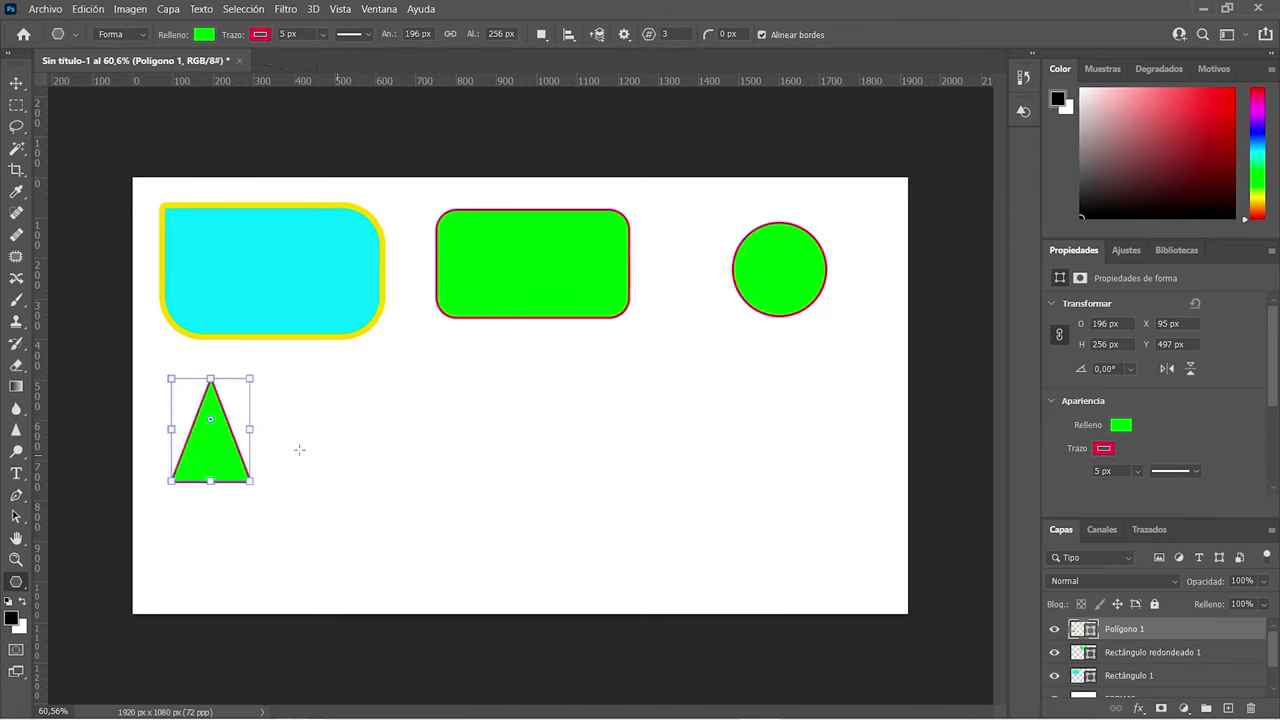
left_click_drag(209, 386, 209, 416)
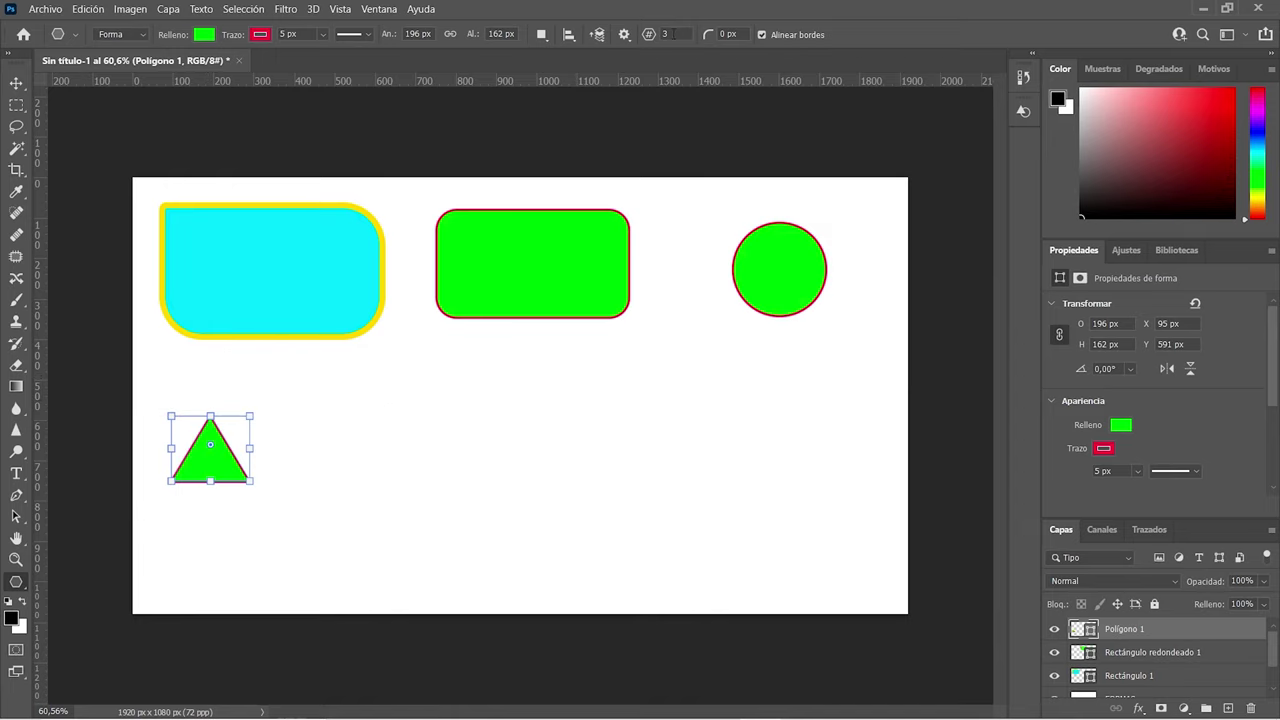
left_click(666, 34)
type("4")
left_click_drag(294, 405, 378, 485)
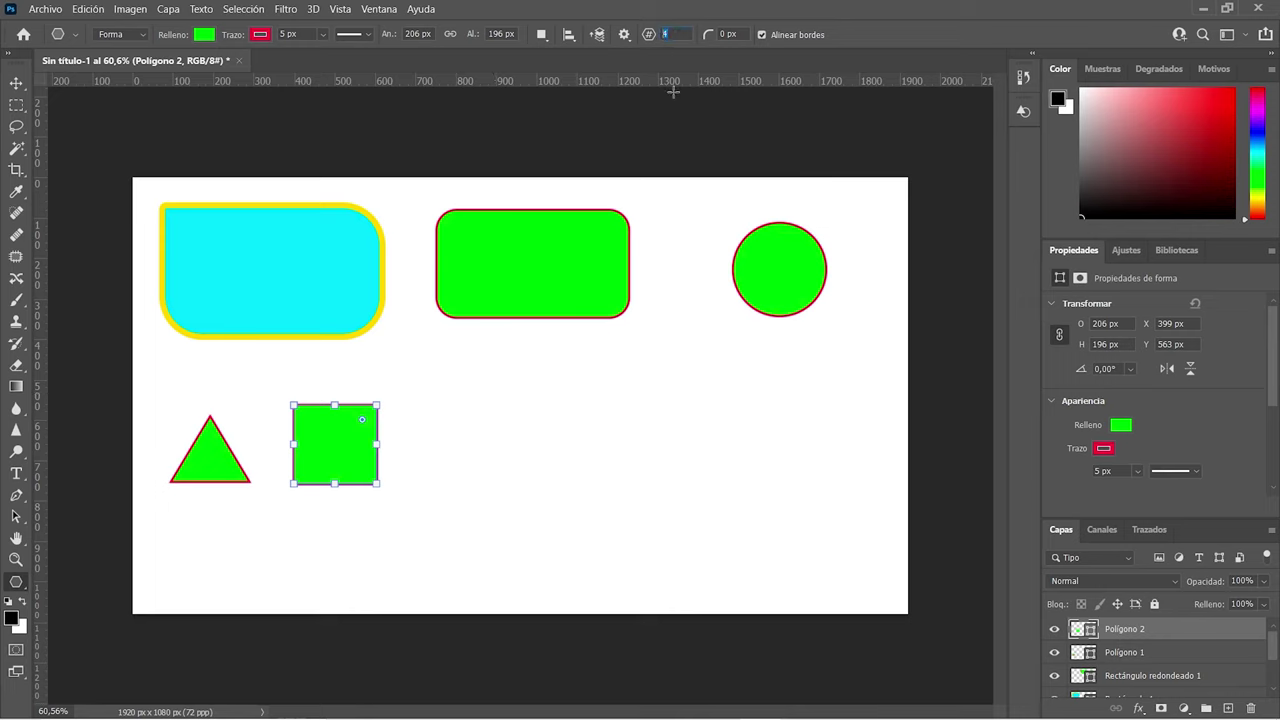
Add a pentagon, a hexagon and a 15-sided polygon to the row, then deselect
type("5")
mouse_move(480, 396)
left_mouse_down()
mouse_move(418, 480)
mouse_move(406, 478)
left_mouse_up()
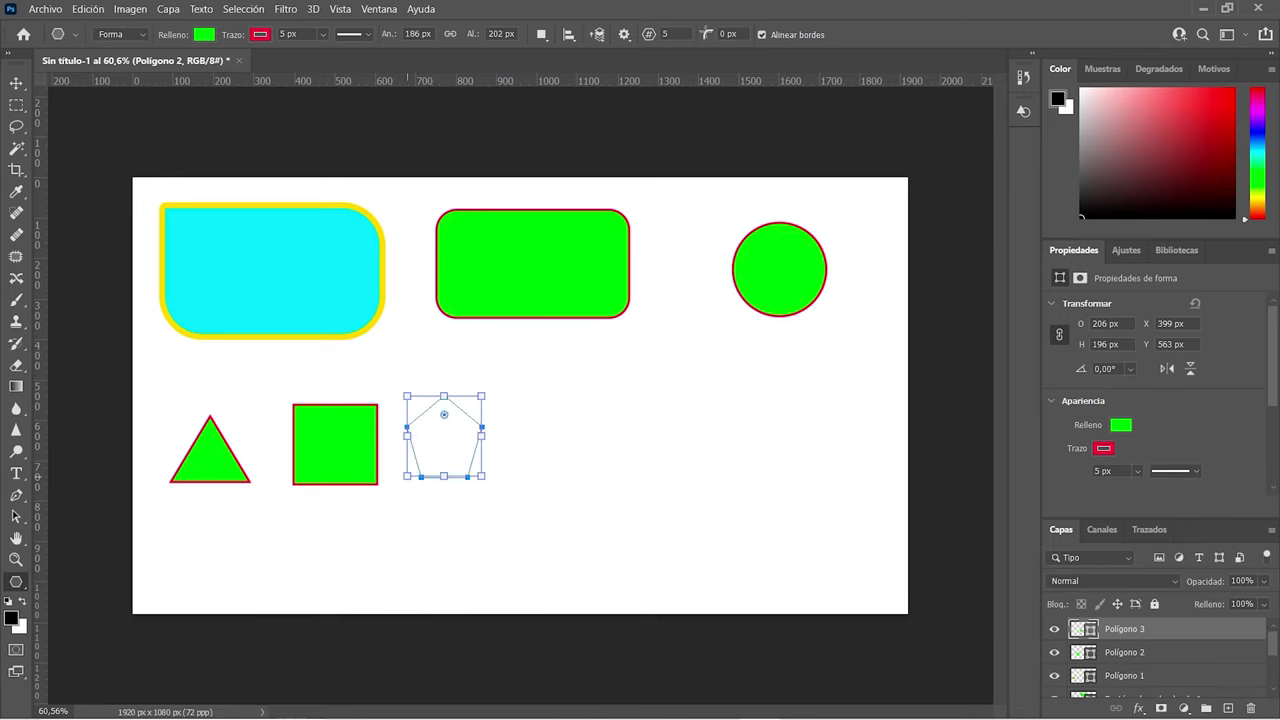
type("6")
key("Return")
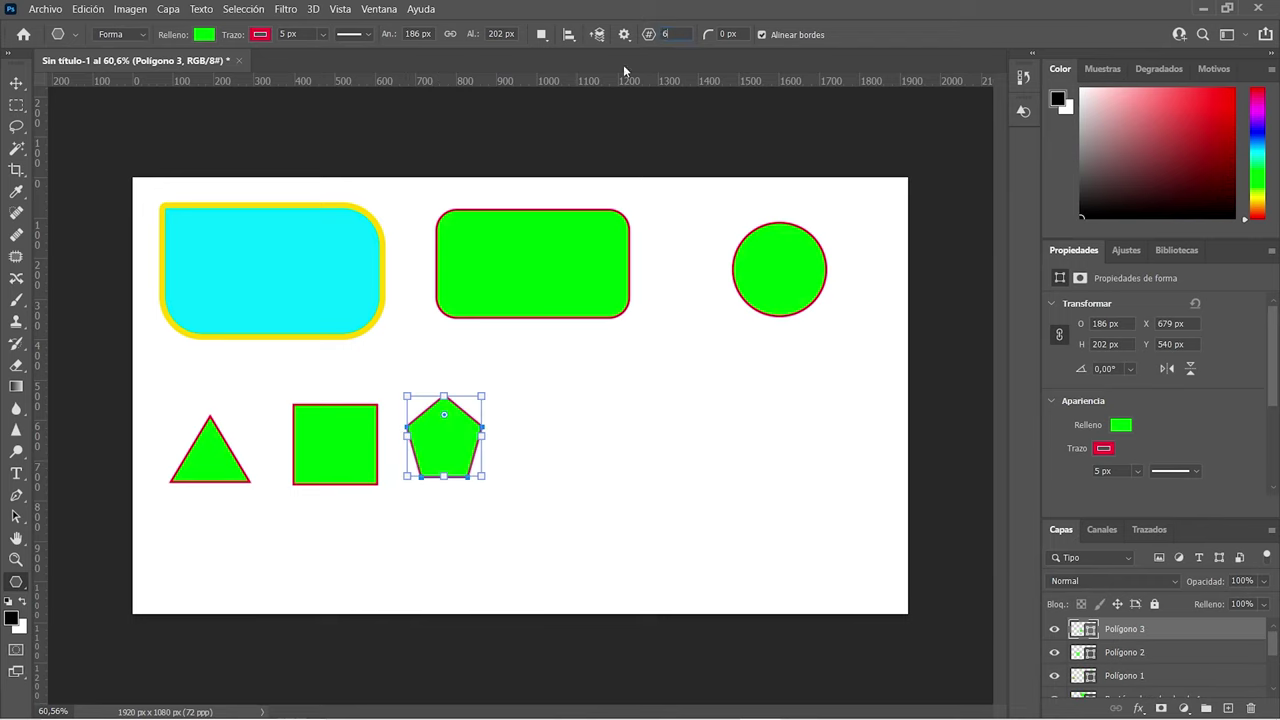
mouse_move(598, 392)
left_mouse_down()
mouse_move(527, 449)
mouse_move(519, 409)
left_mouse_up()
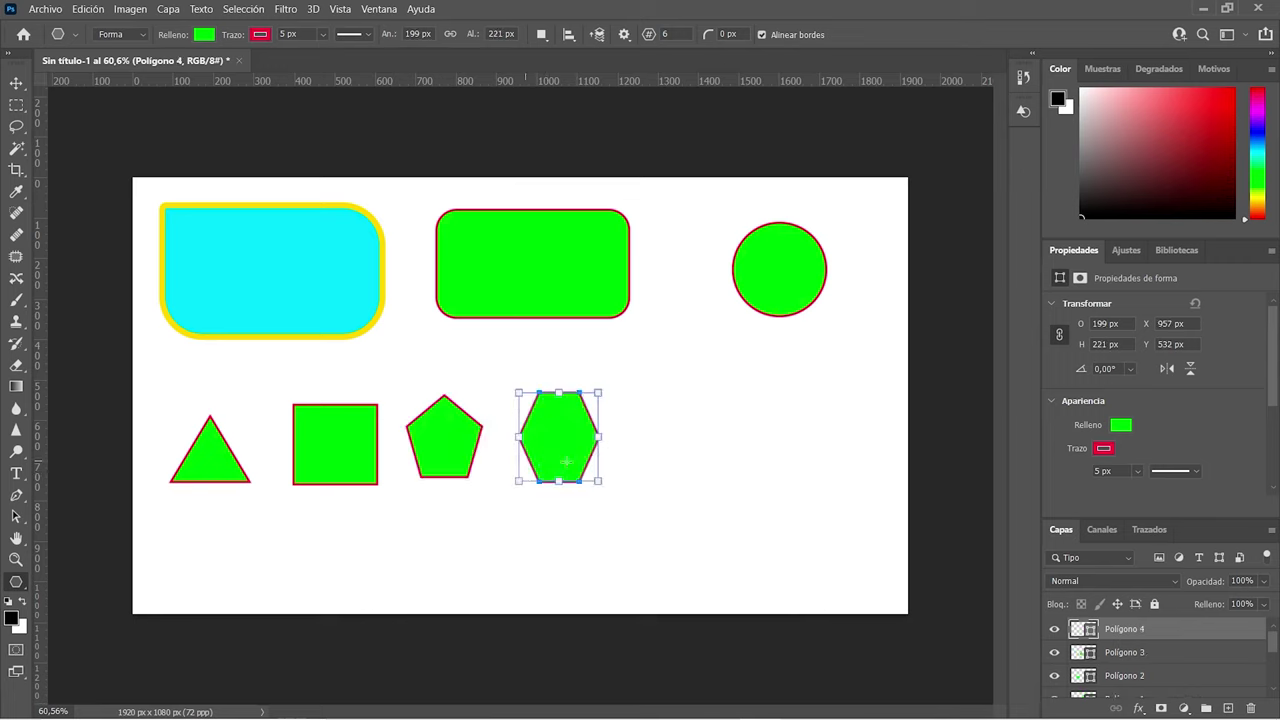
double_click(666, 34)
type("15")
left_click_drag(752, 380, 648, 486)
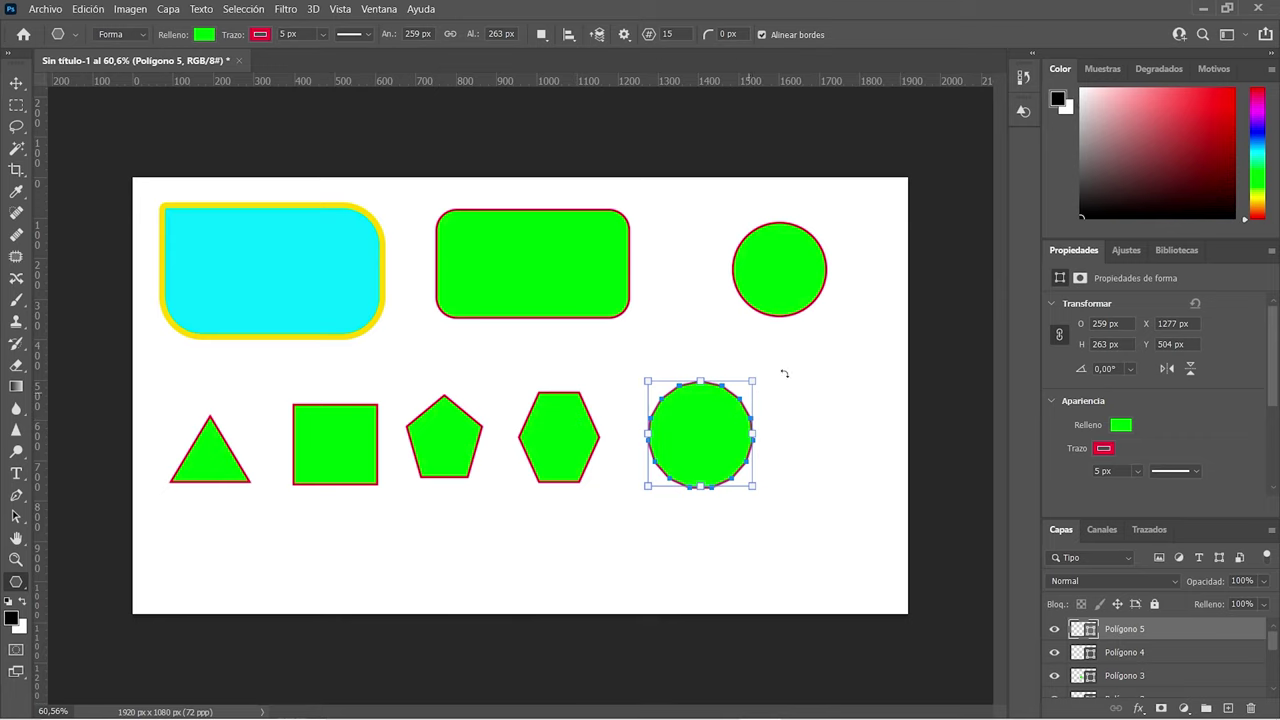
key("v")
left_click(760, 374)
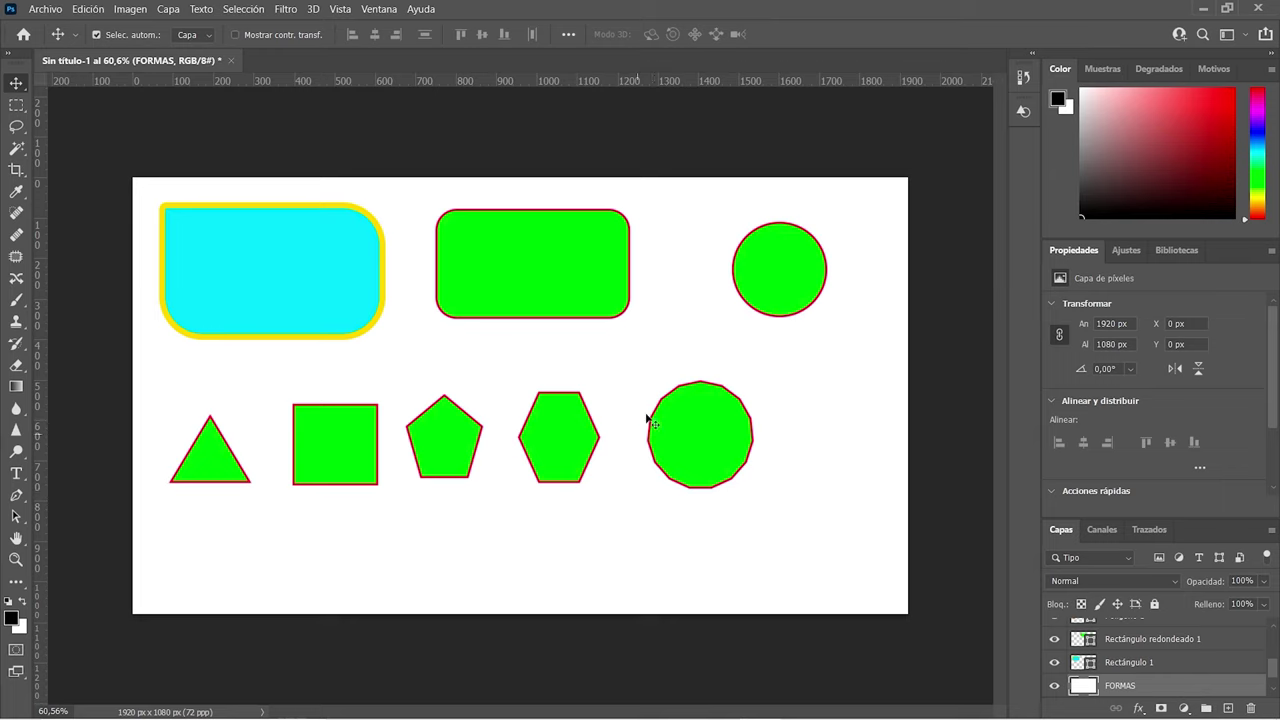
Draw a 392 px horizontal line below the triangle with a 60 px crimson stroke
left_click(716, 432)
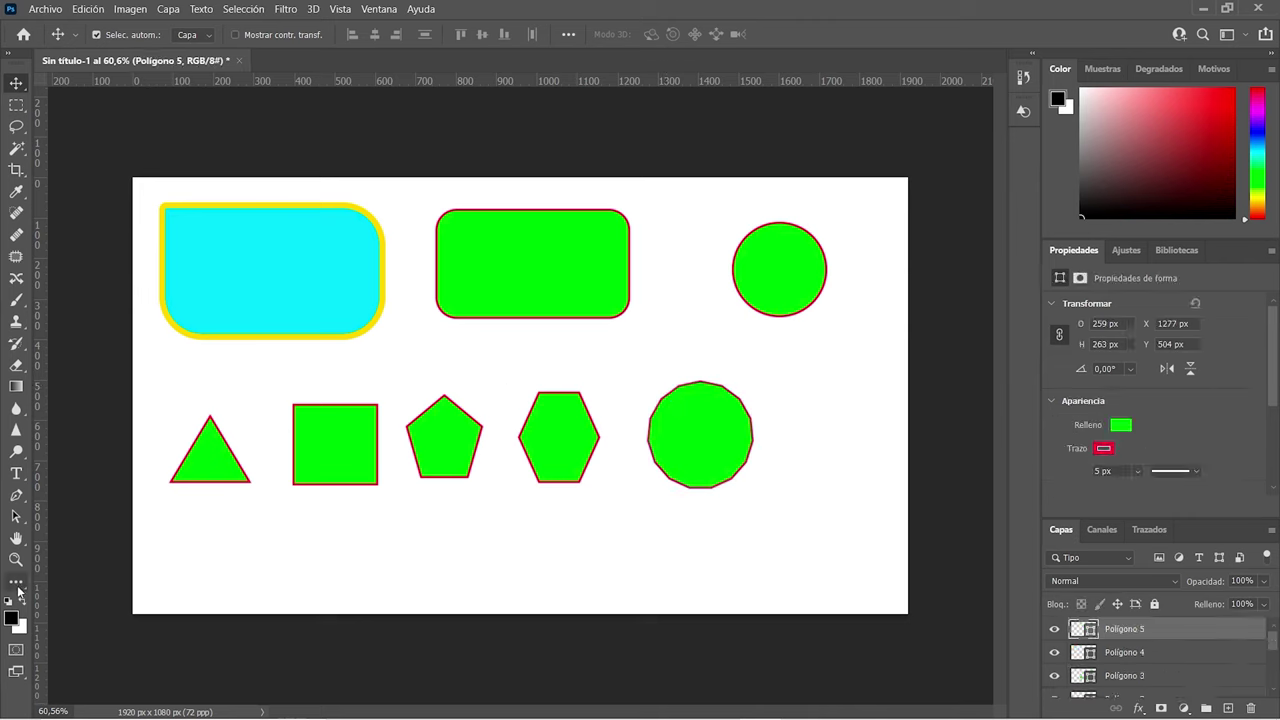
key("u")
left_click(16, 584)
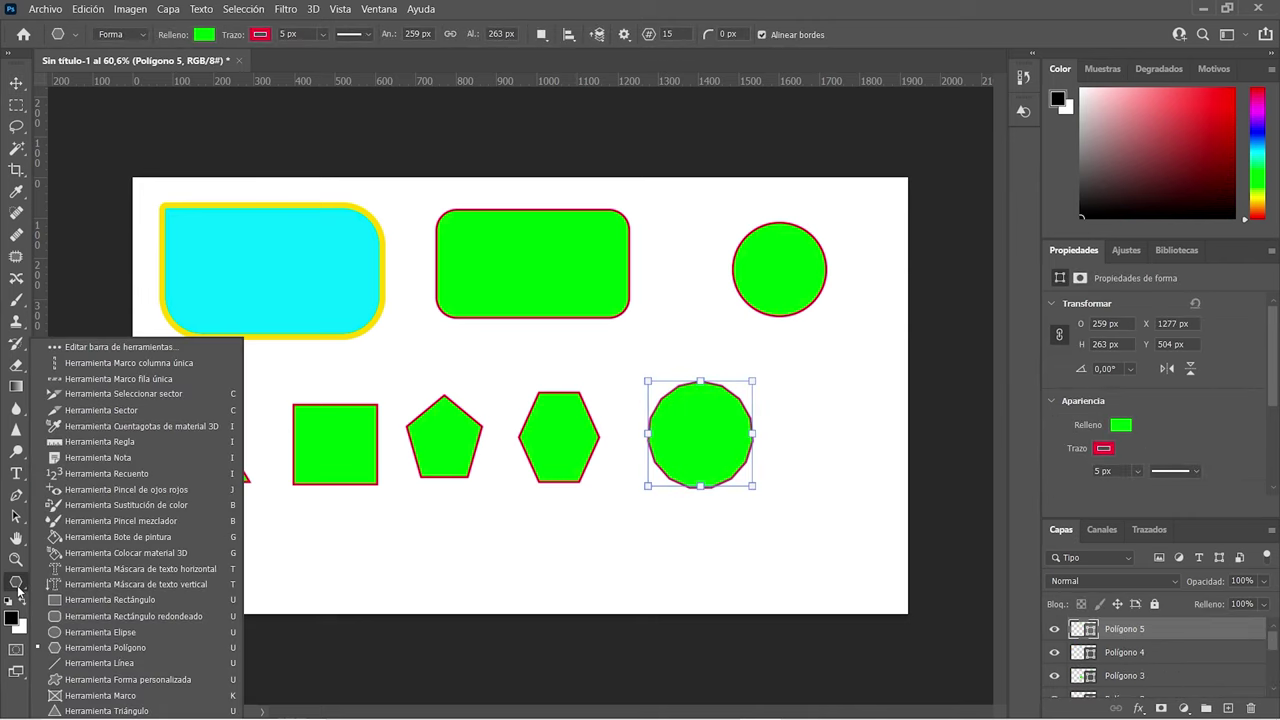
left_click(57, 665)
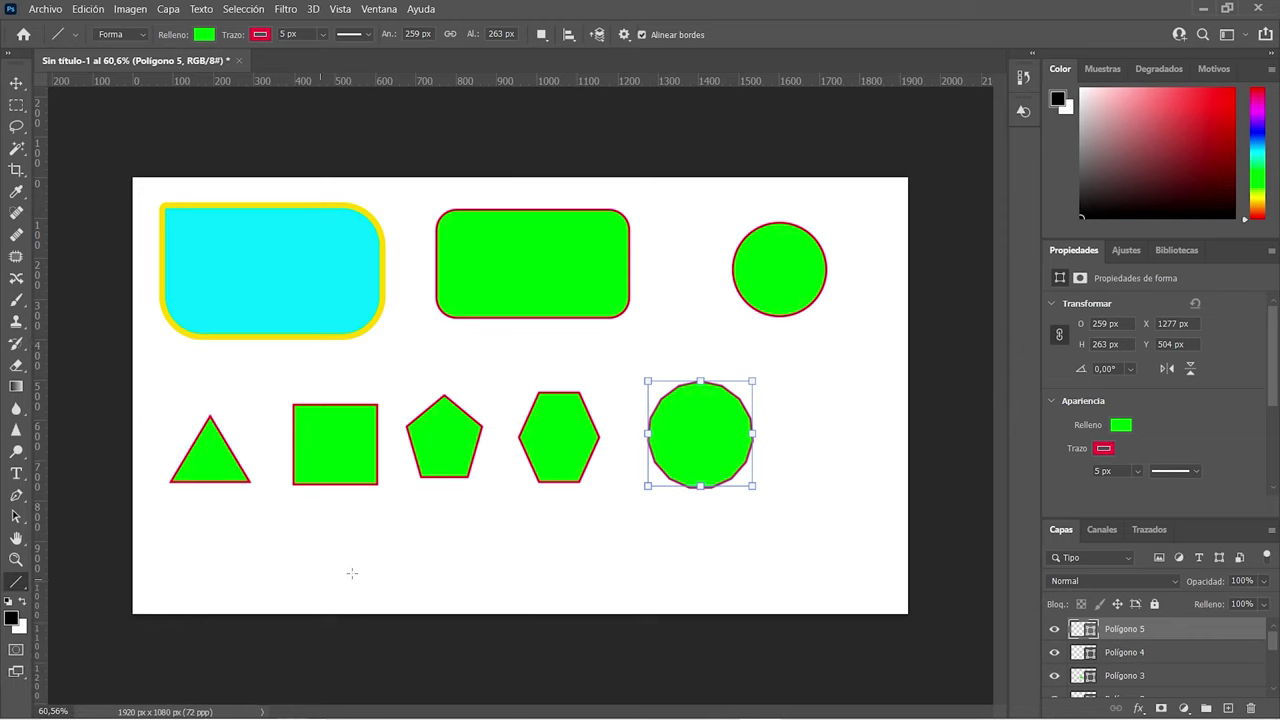
left_click_drag(161, 526, 319, 526)
type("60")
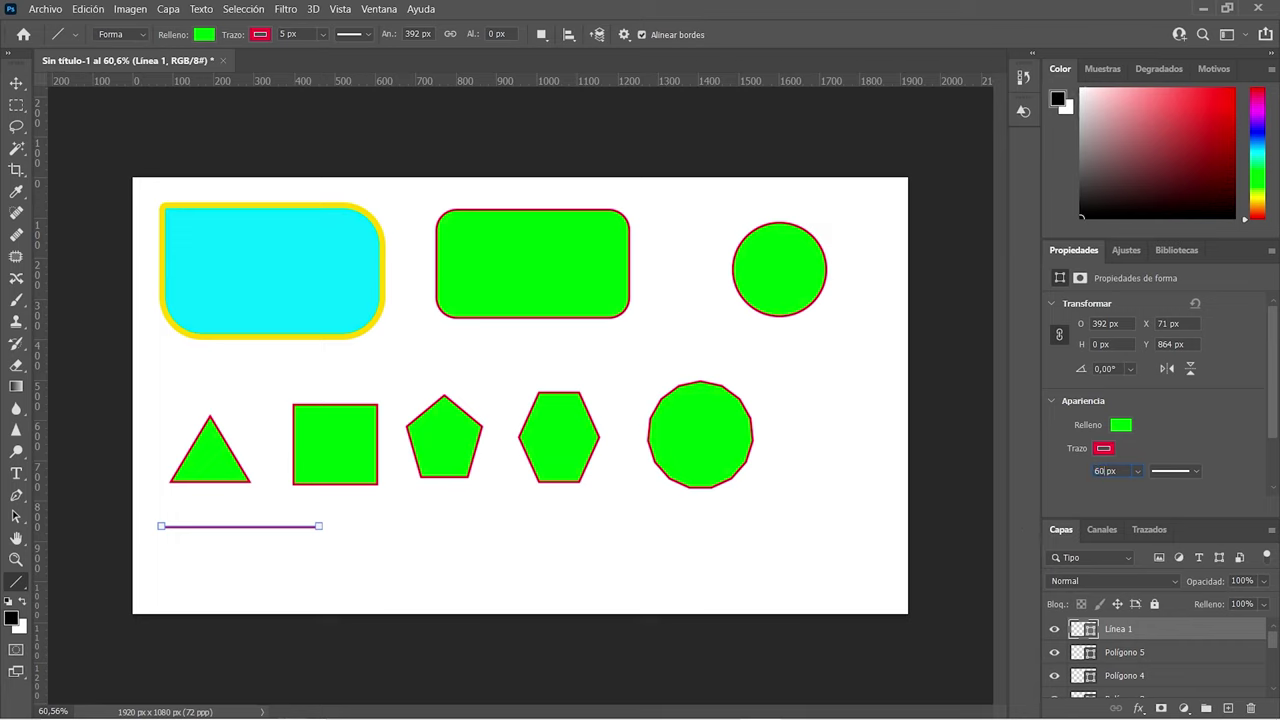
key("Return")
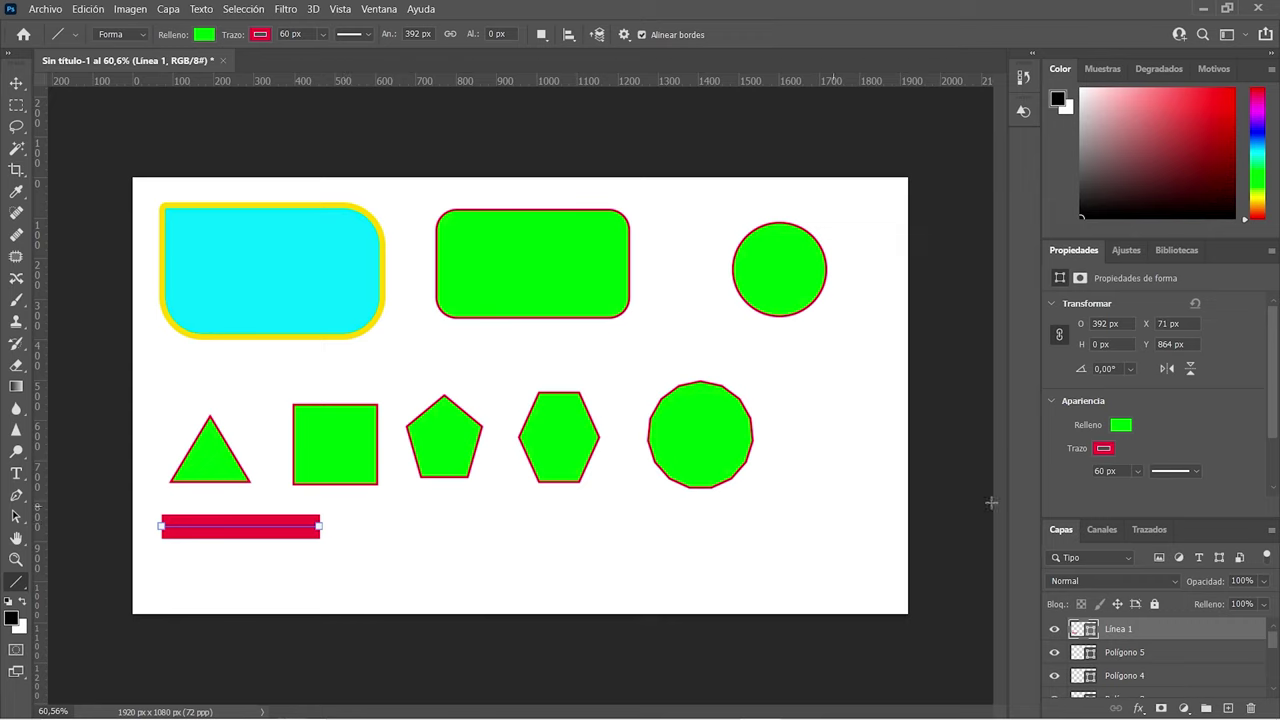
Change the line's stroke colour to yellow after trying blue, dark red and cyan
left_click(1104, 449)
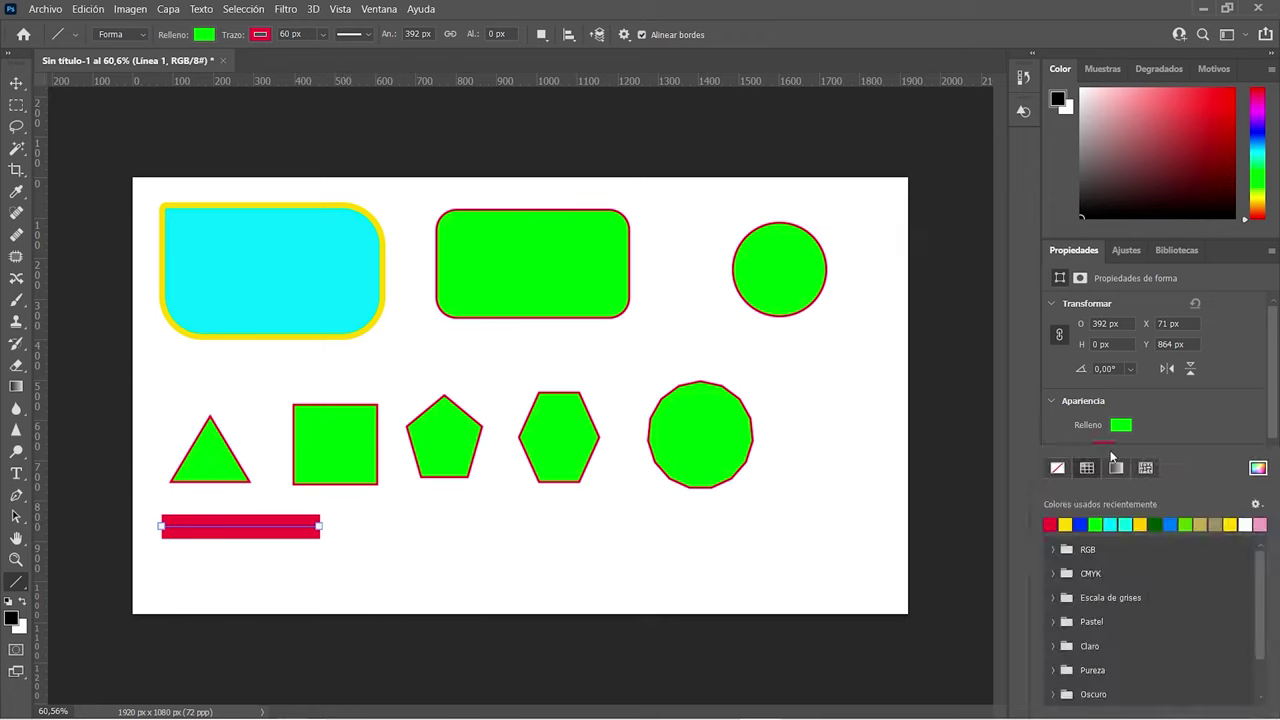
left_click(1082, 524)
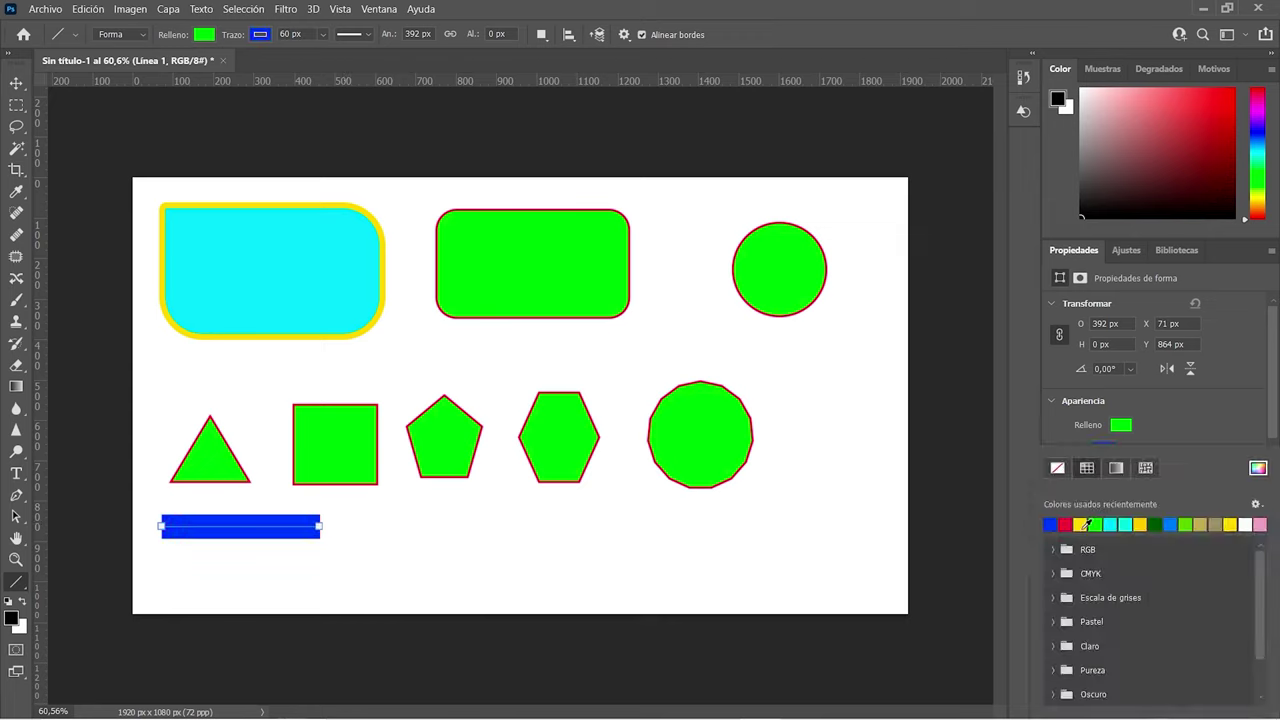
left_click(1259, 469)
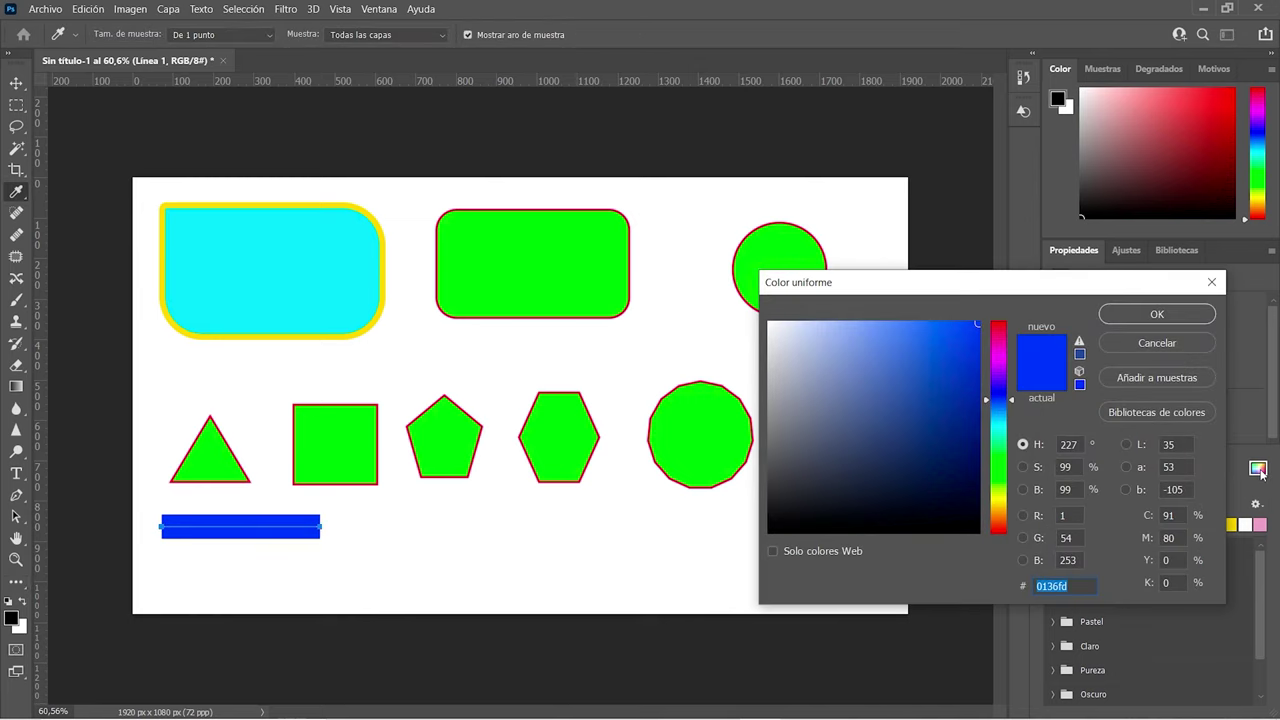
left_click(999, 530)
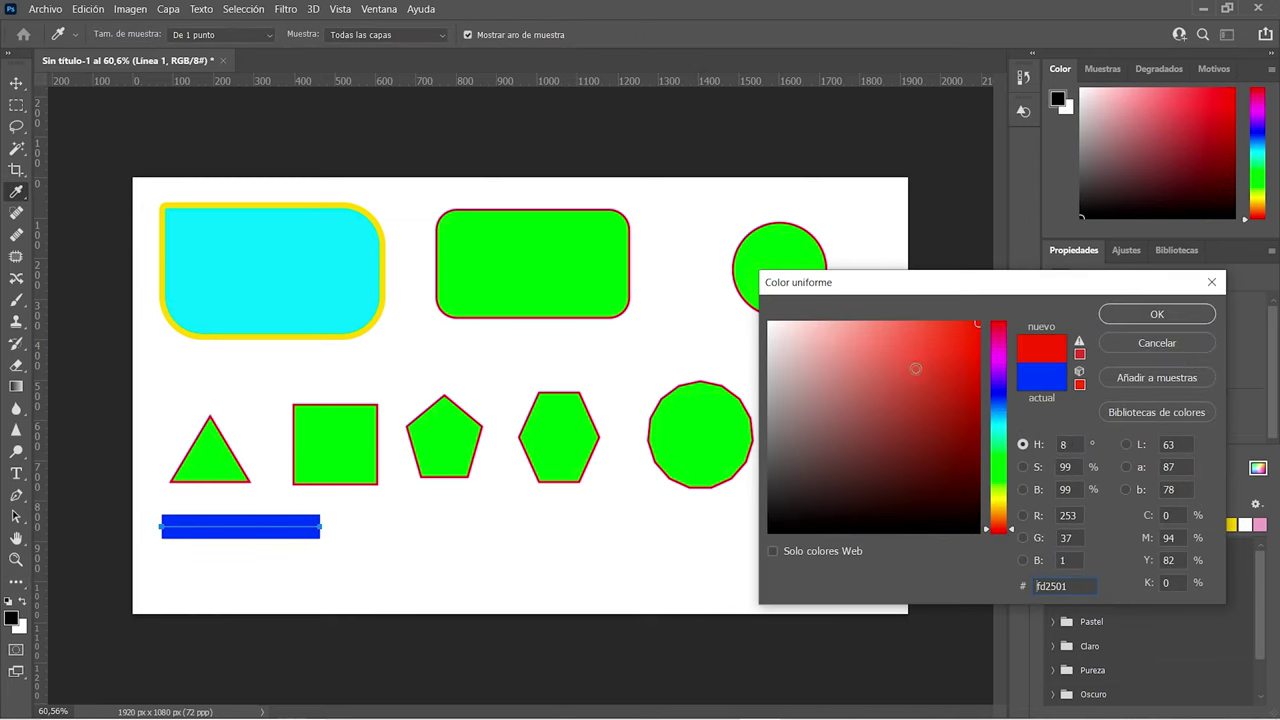
left_click(914, 400)
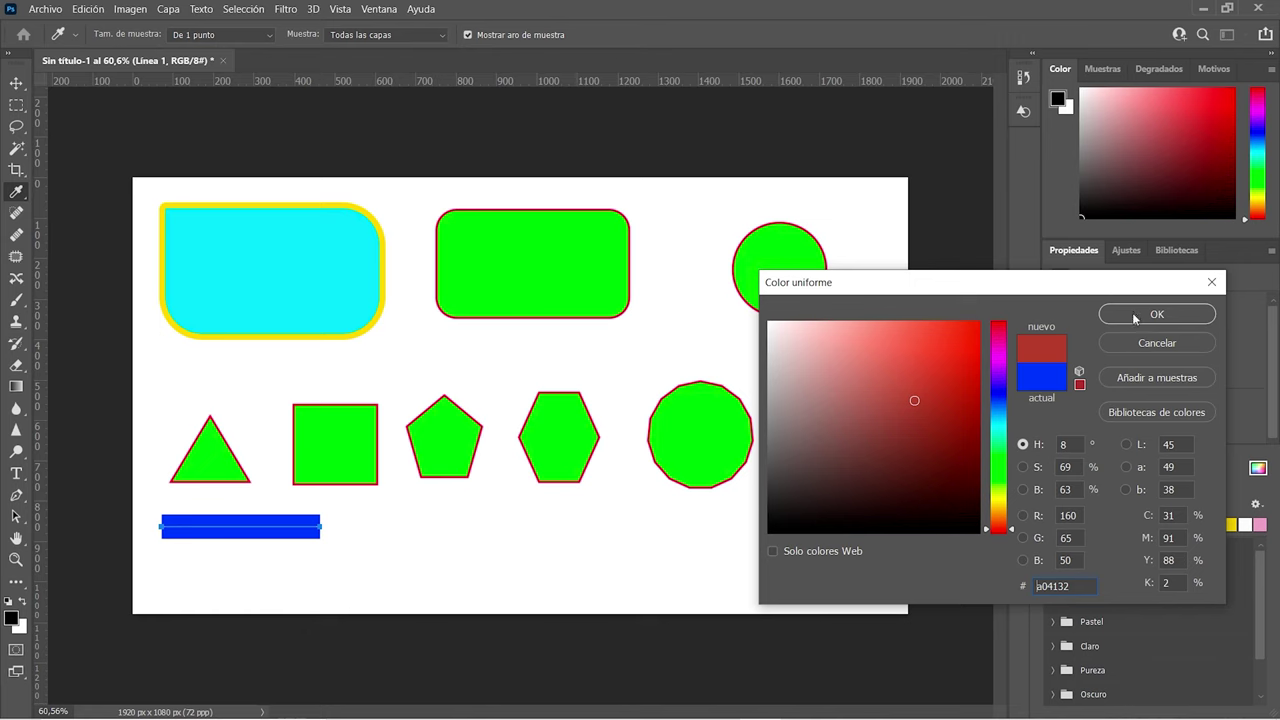
left_click(1134, 316)
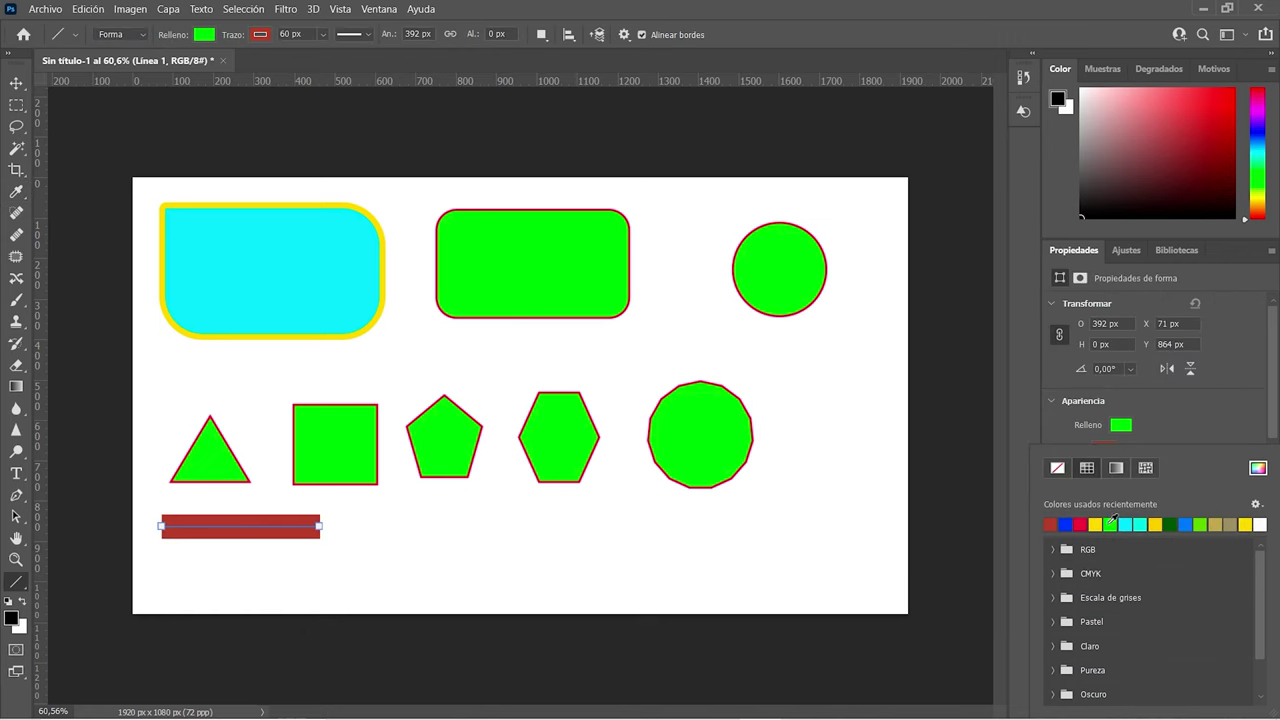
left_click(1110, 524)
left_click(1142, 524)
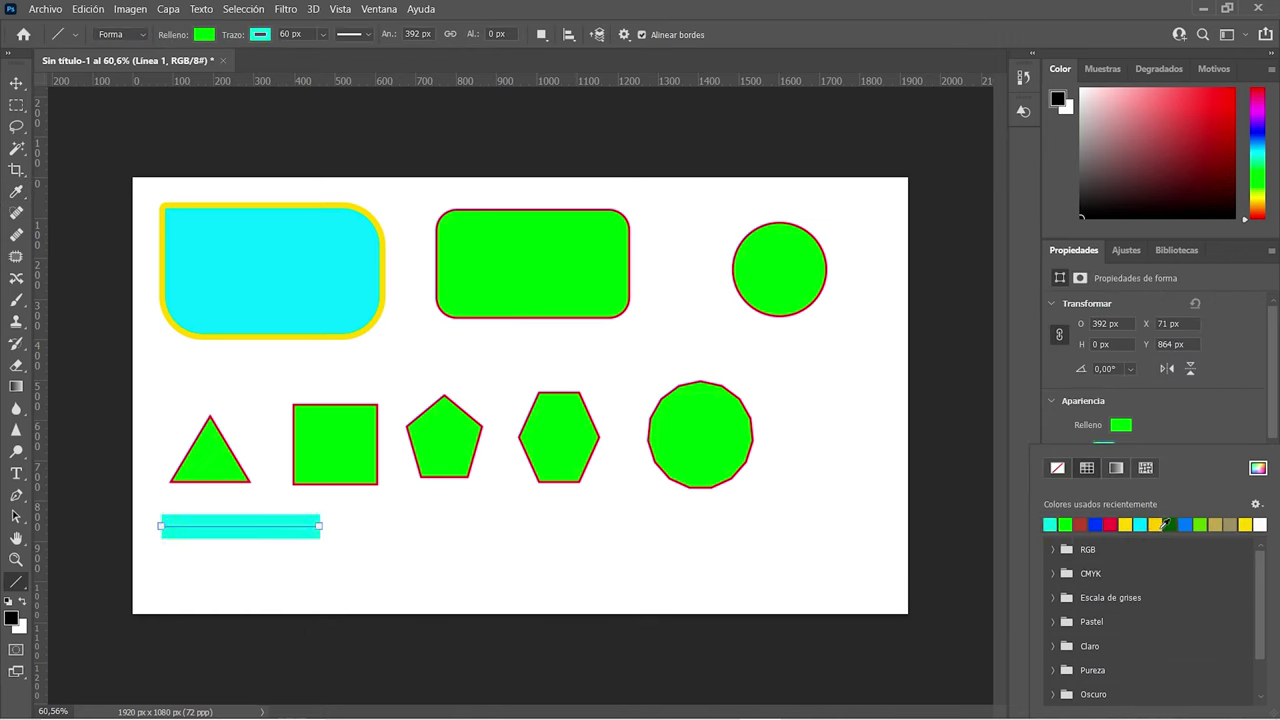
left_click(1160, 523)
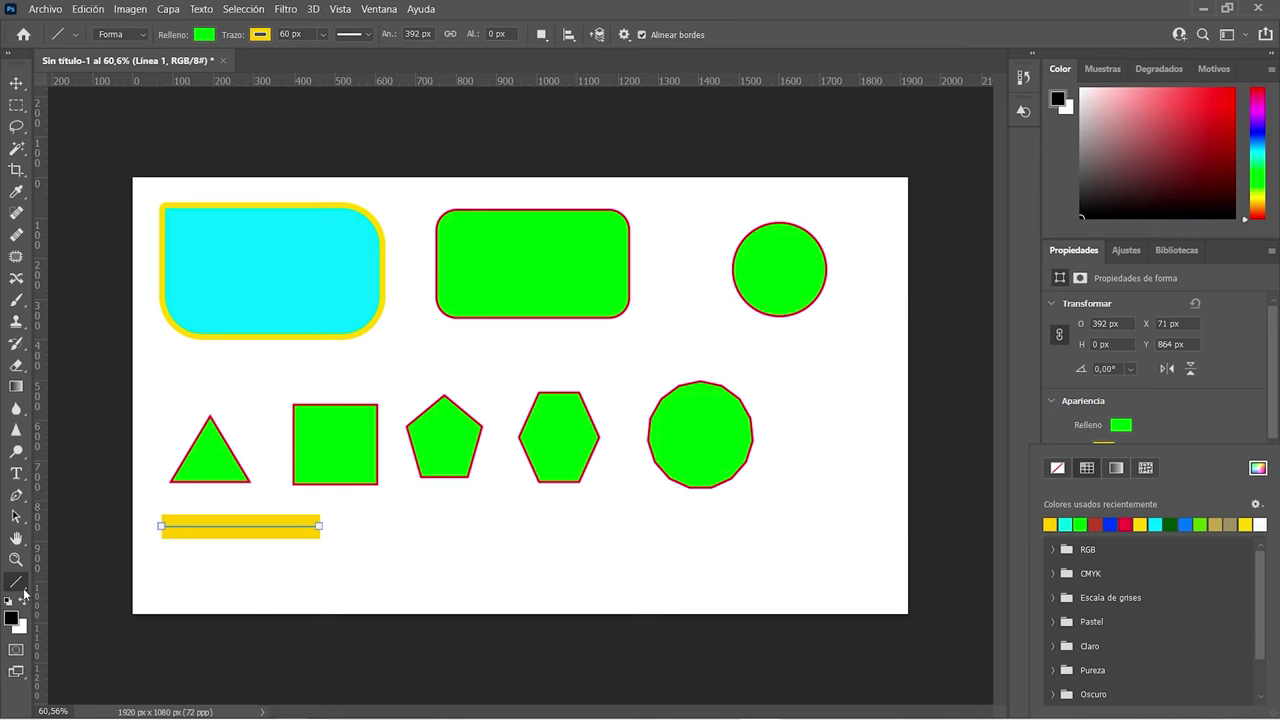
left_click(24, 594)
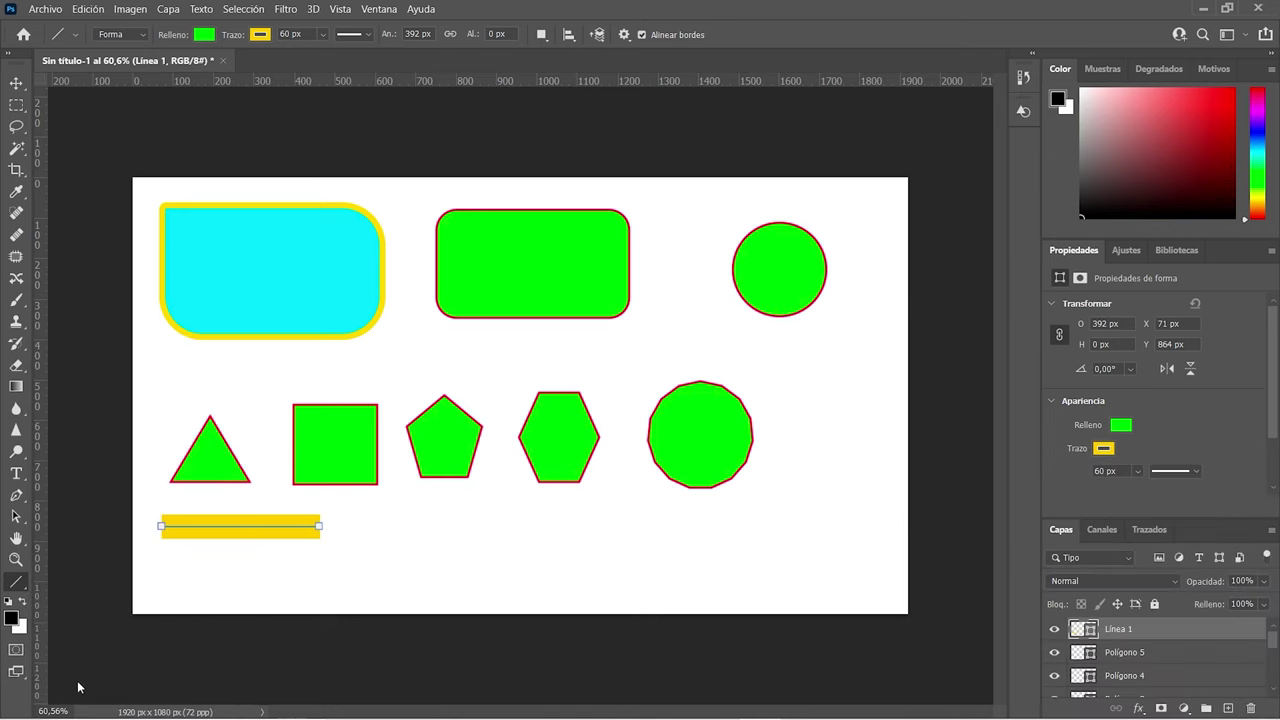
Draw an 83 × 180 px palm tree shape from Árboles de hojas beside the yellow line
key("shift+u")
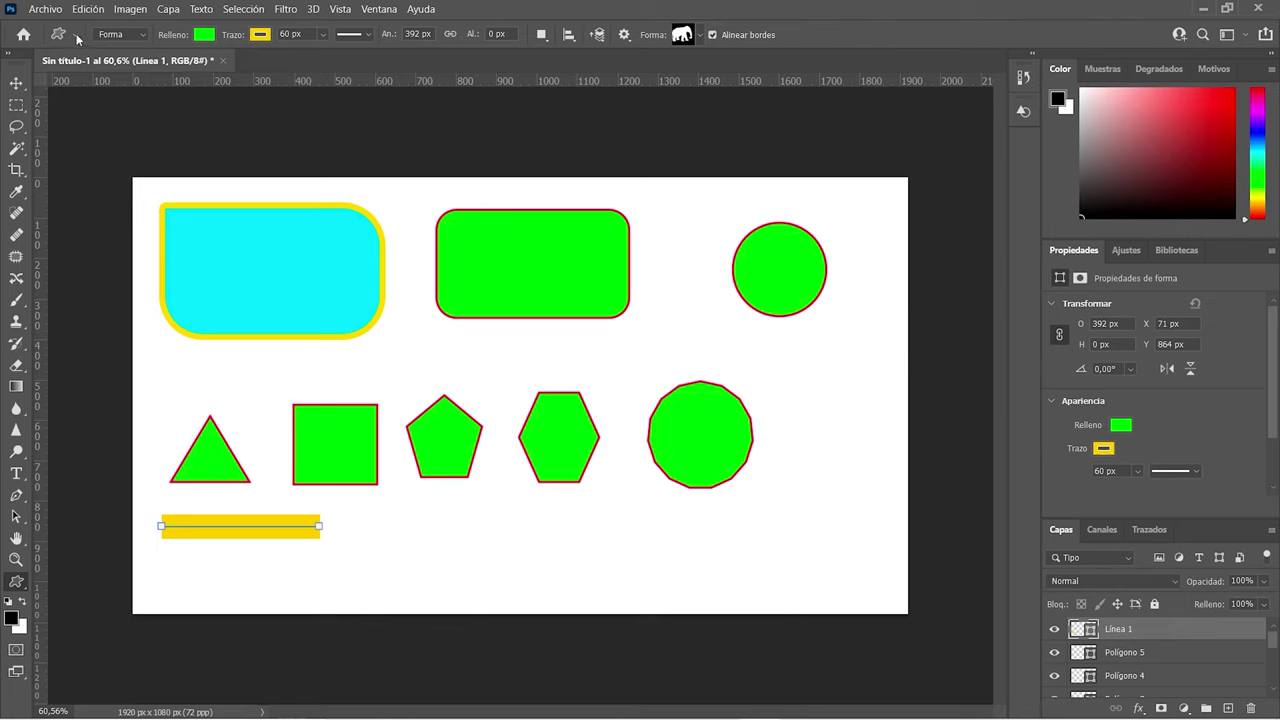
left_click(701, 36)
left_click_drag(756, 124, 758, 64)
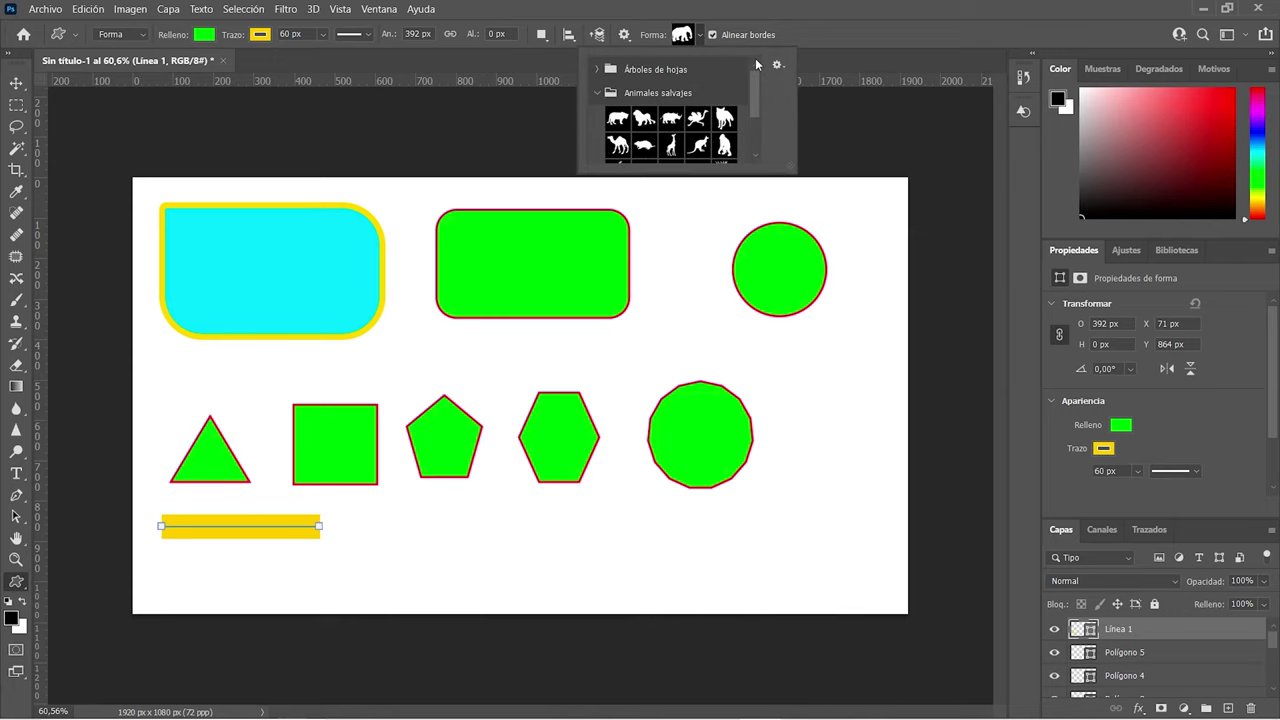
left_click(597, 93)
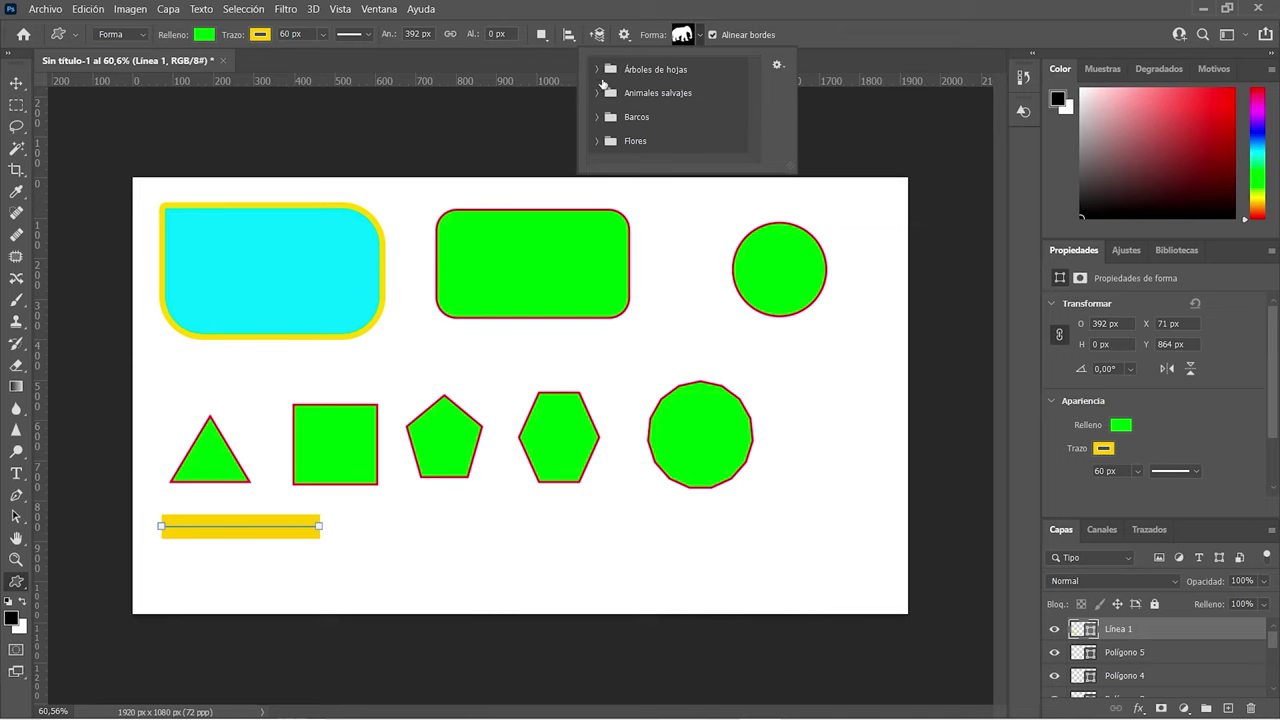
left_click(597, 70)
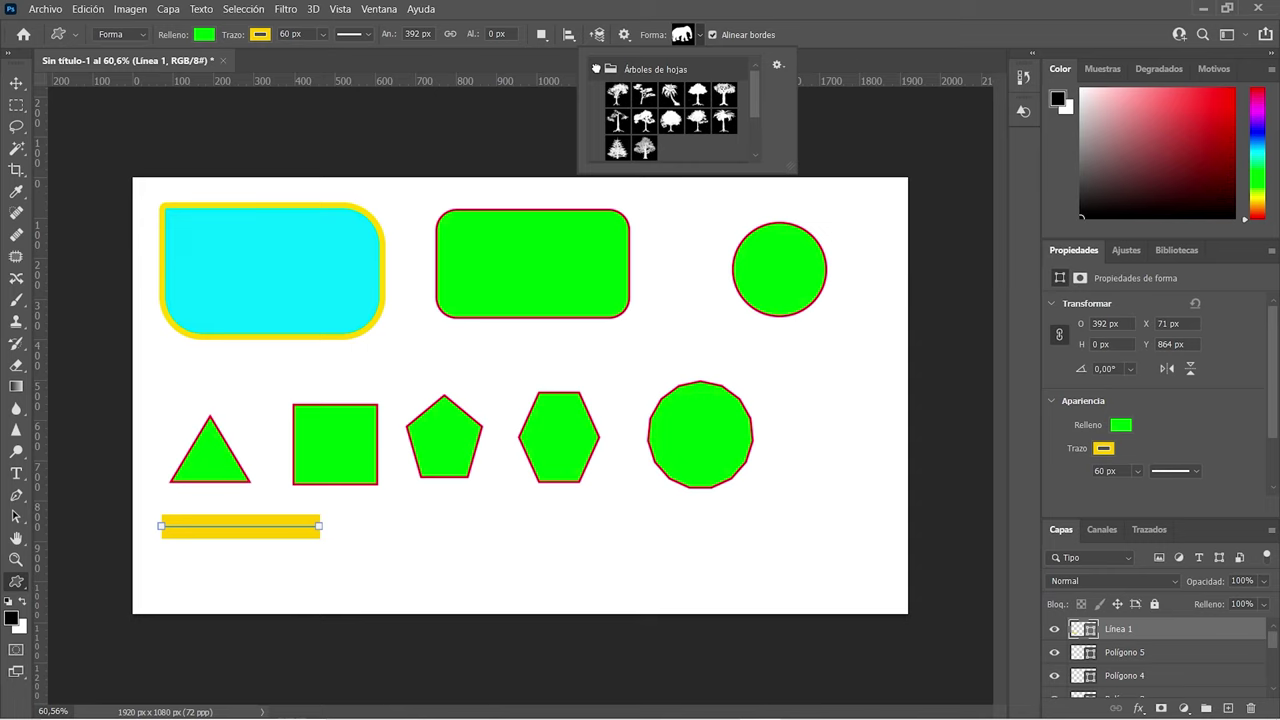
left_click(670, 96)
mouse_move(368, 521)
left_mouse_down()
mouse_move(417, 571)
mouse_move(433, 568)
left_mouse_up()
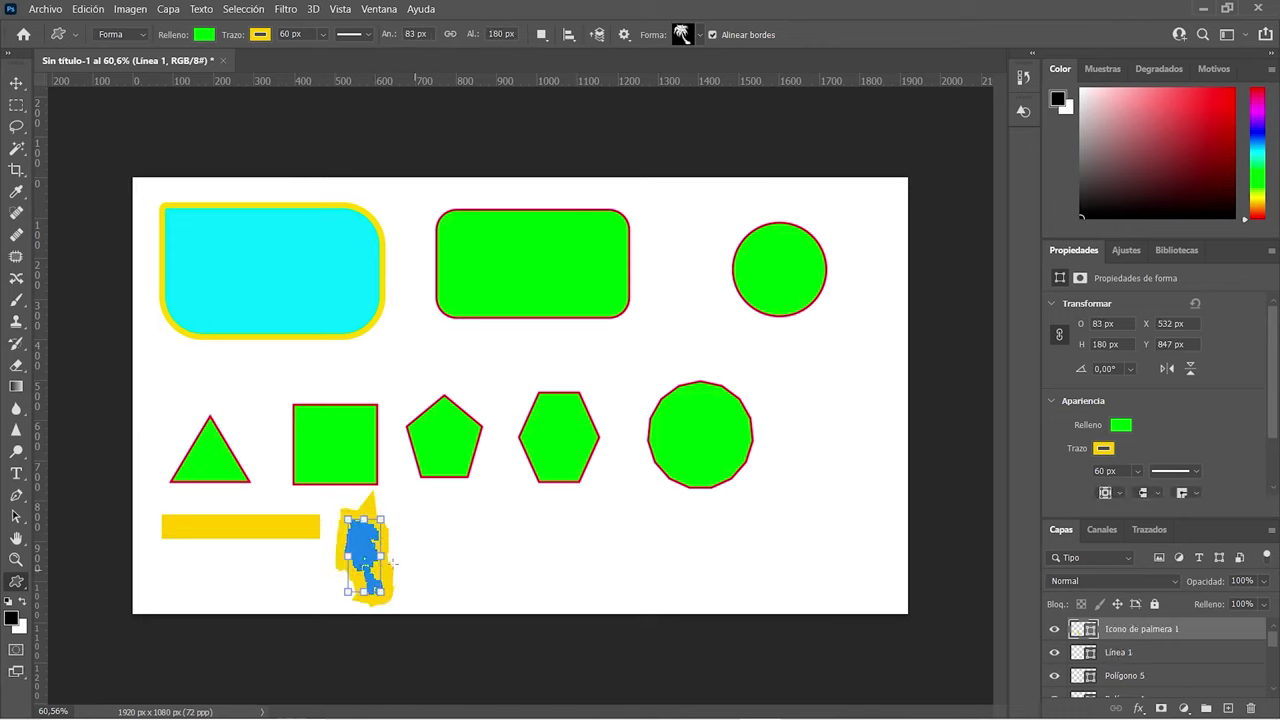
Remove the palm's outline and fill it dark green
left_click(1098, 450)
left_click(1057, 468)
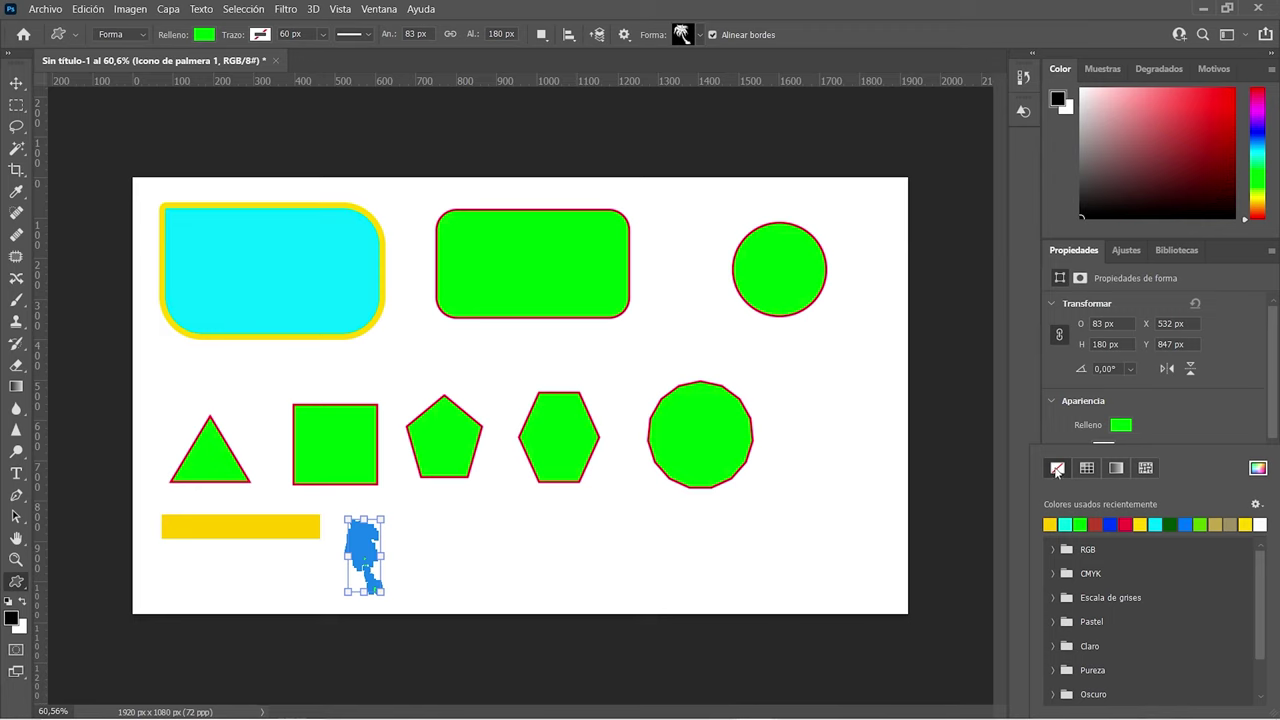
left_click(16, 83)
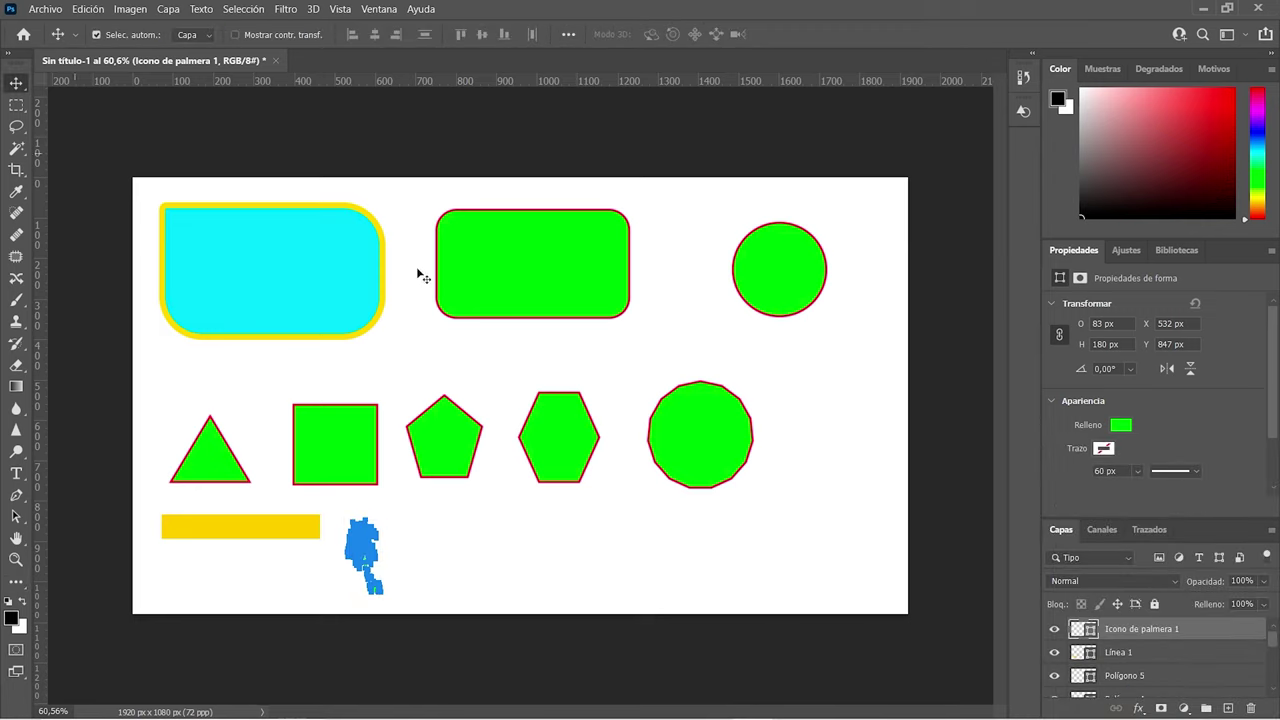
left_click(474, 551)
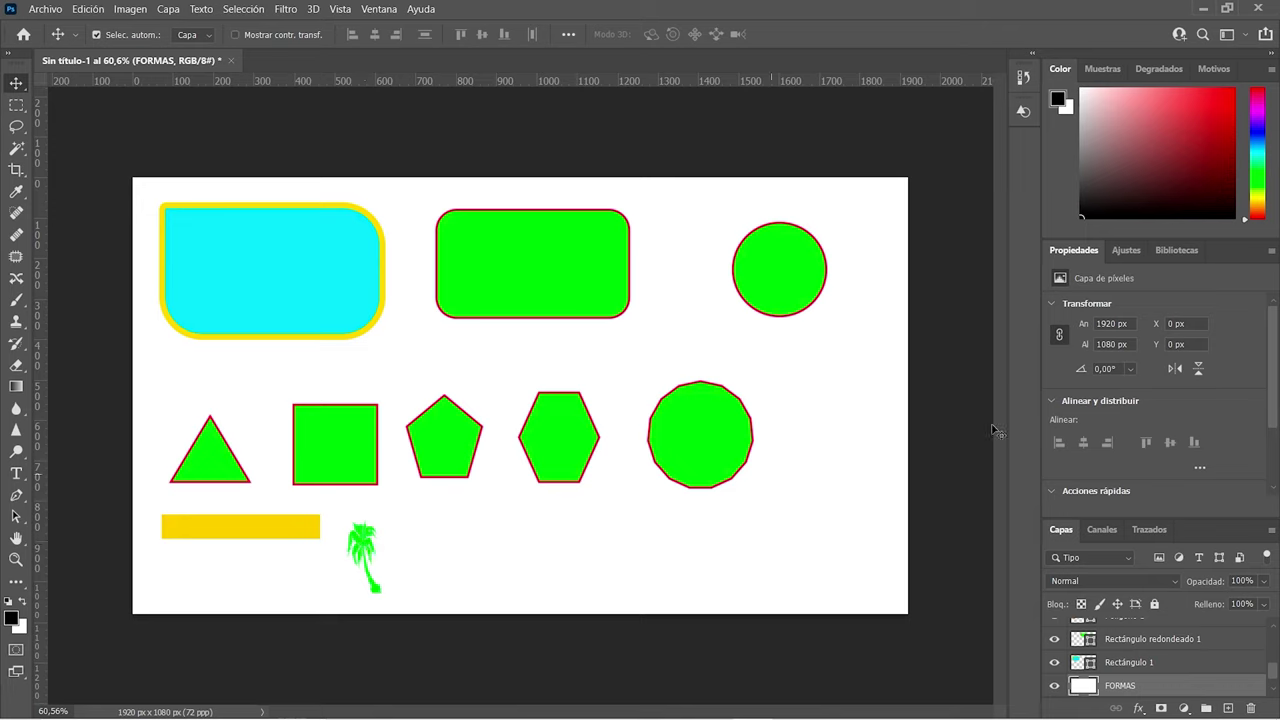
left_click(366, 548)
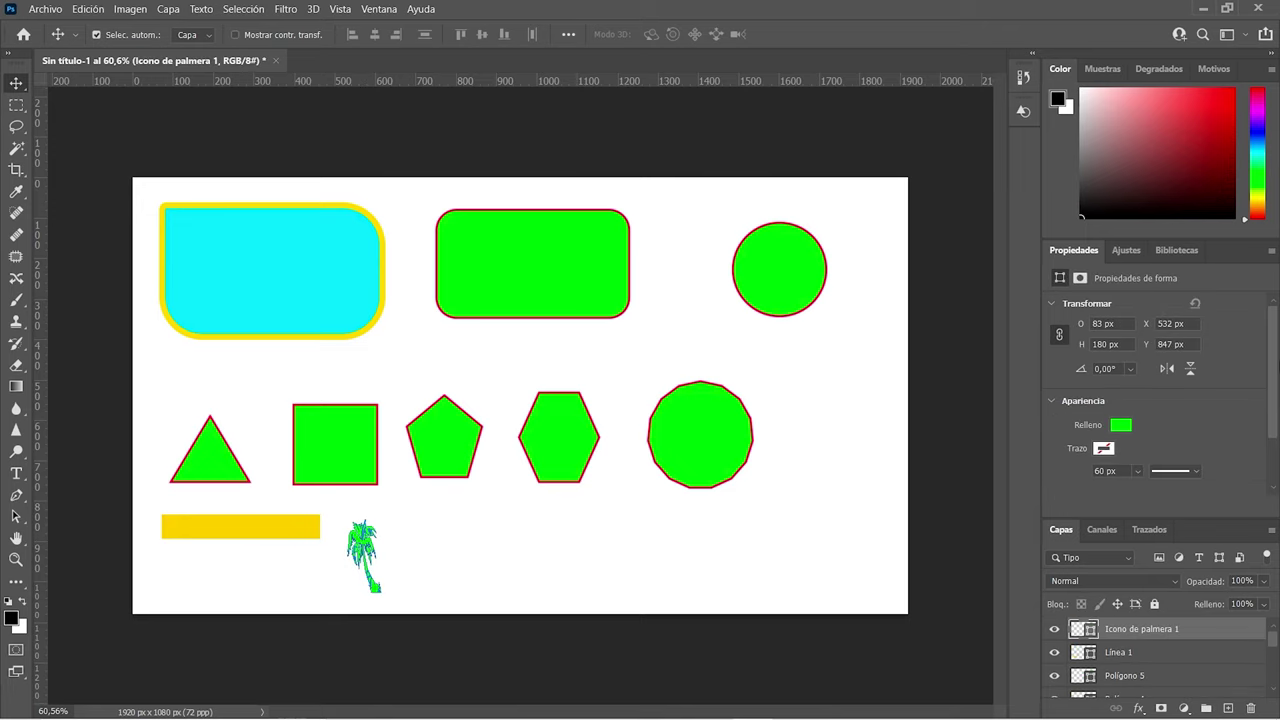
left_click(1121, 427)
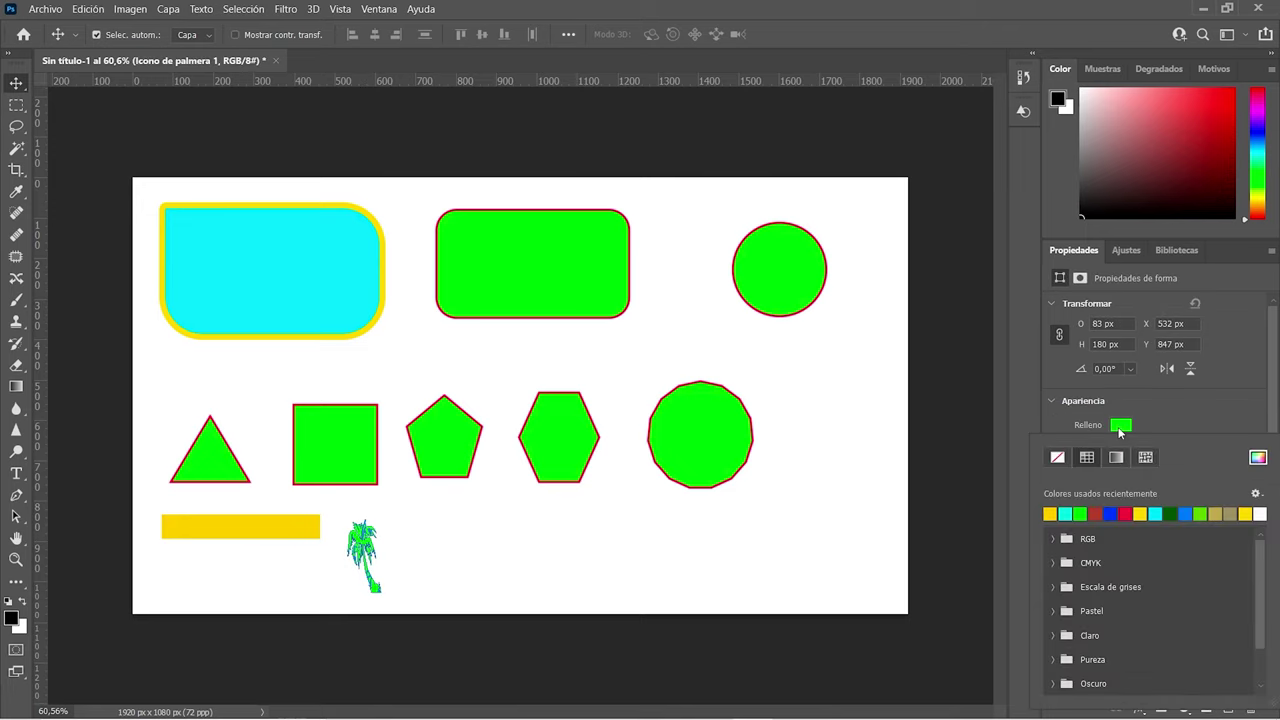
left_click(1175, 513)
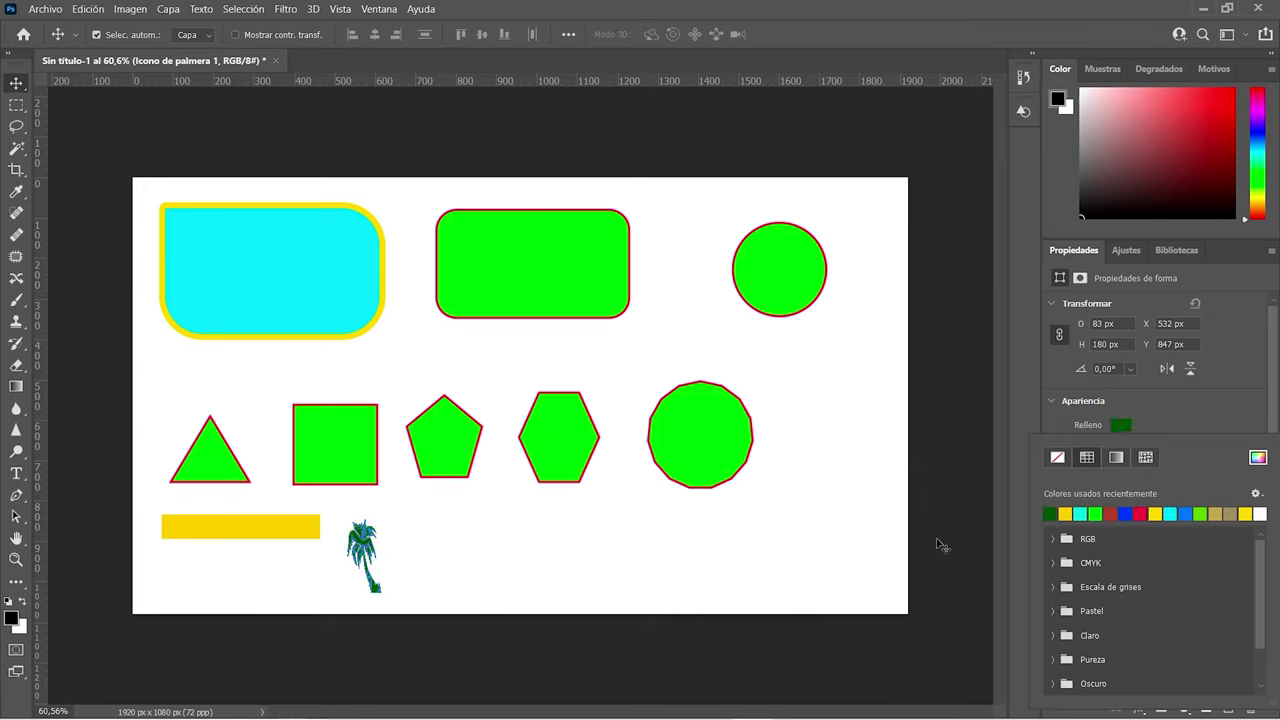
left_click(452, 553)
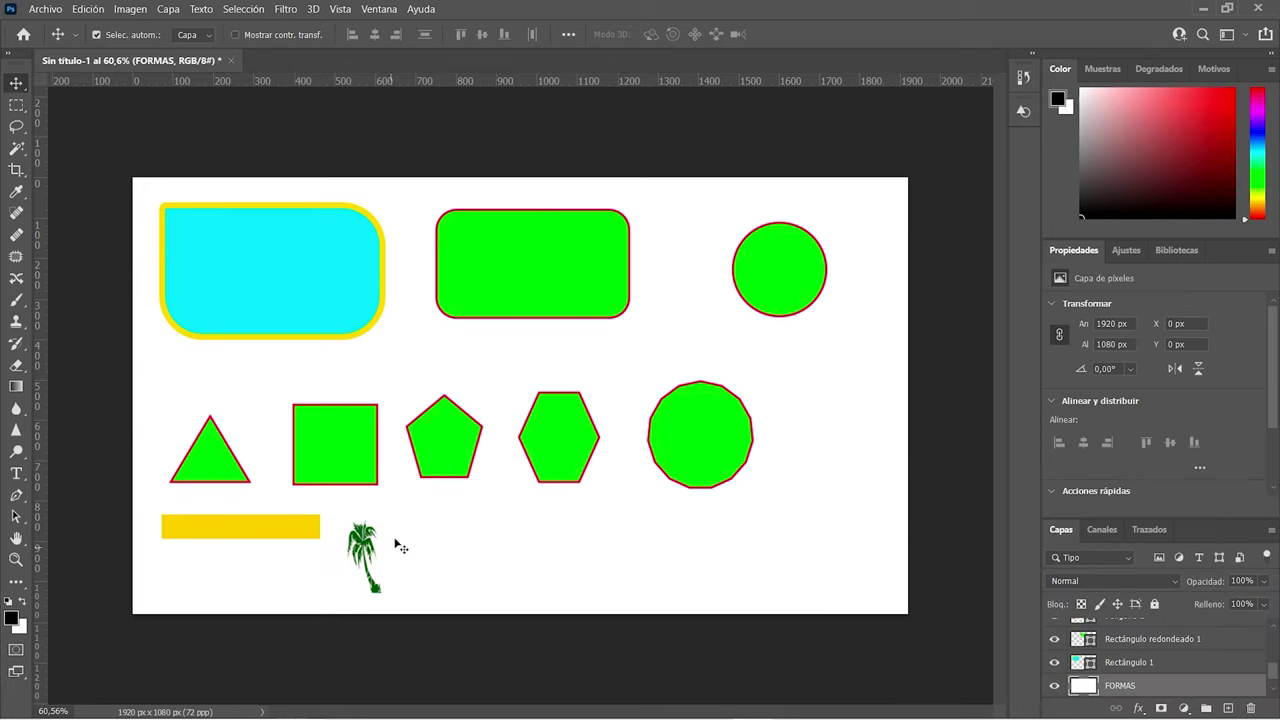
Undo the palm's recent colour changes with Ctrl+Z
key("ctrl")
key("ctrl+z")
key("ctrl+z")
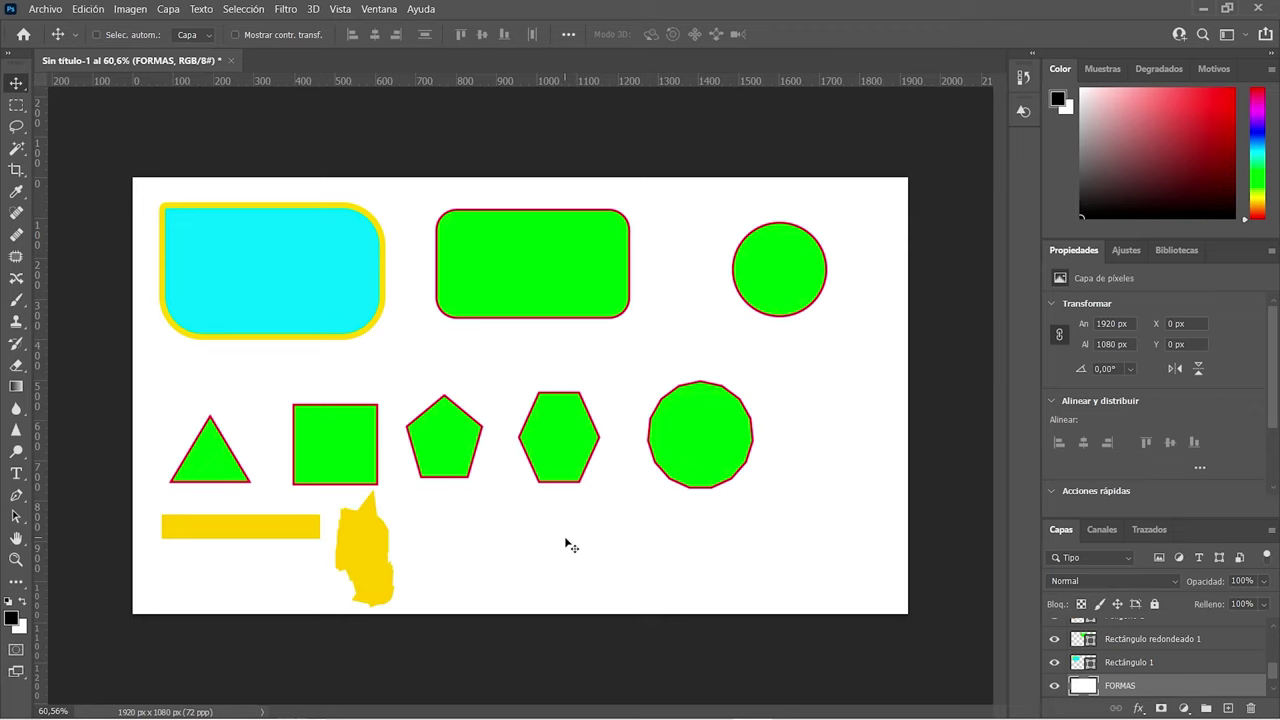
key("ctrl+z")
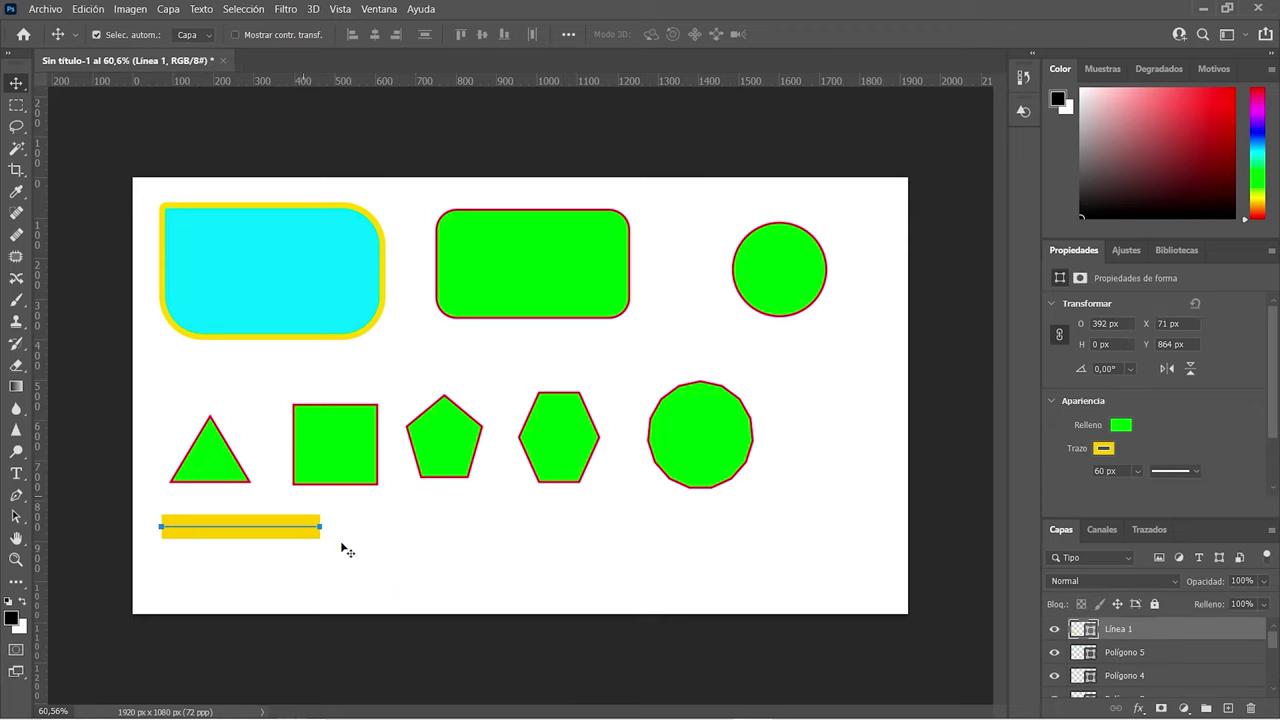
Draw the elephant shape from Animales salvajes right of the yellow line
left_click(15, 581)
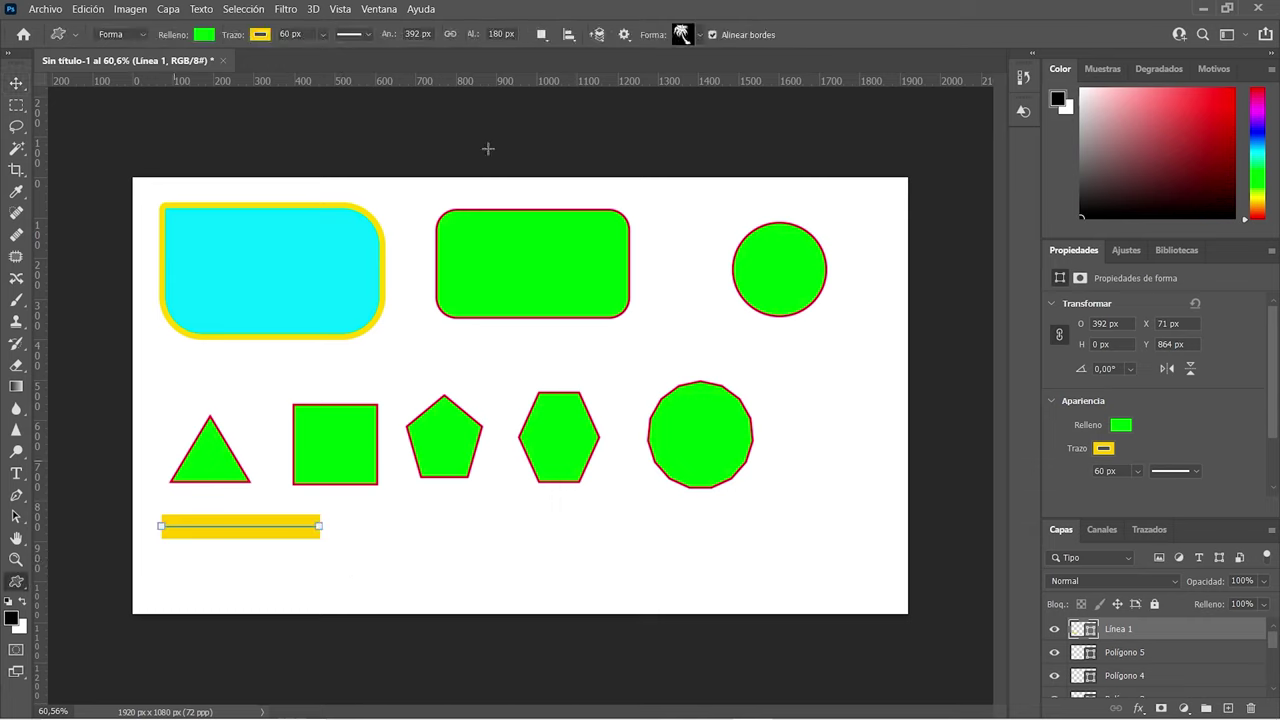
left_click(702, 31)
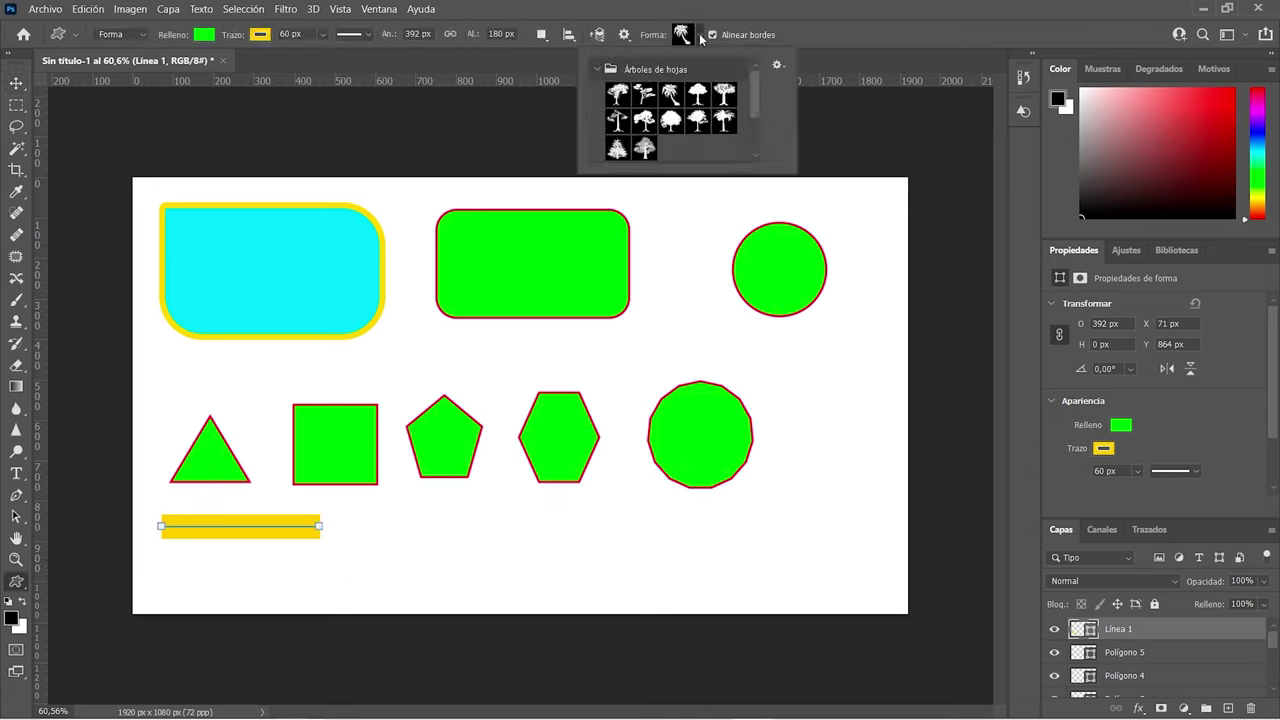
left_click(599, 70)
left_click(598, 92)
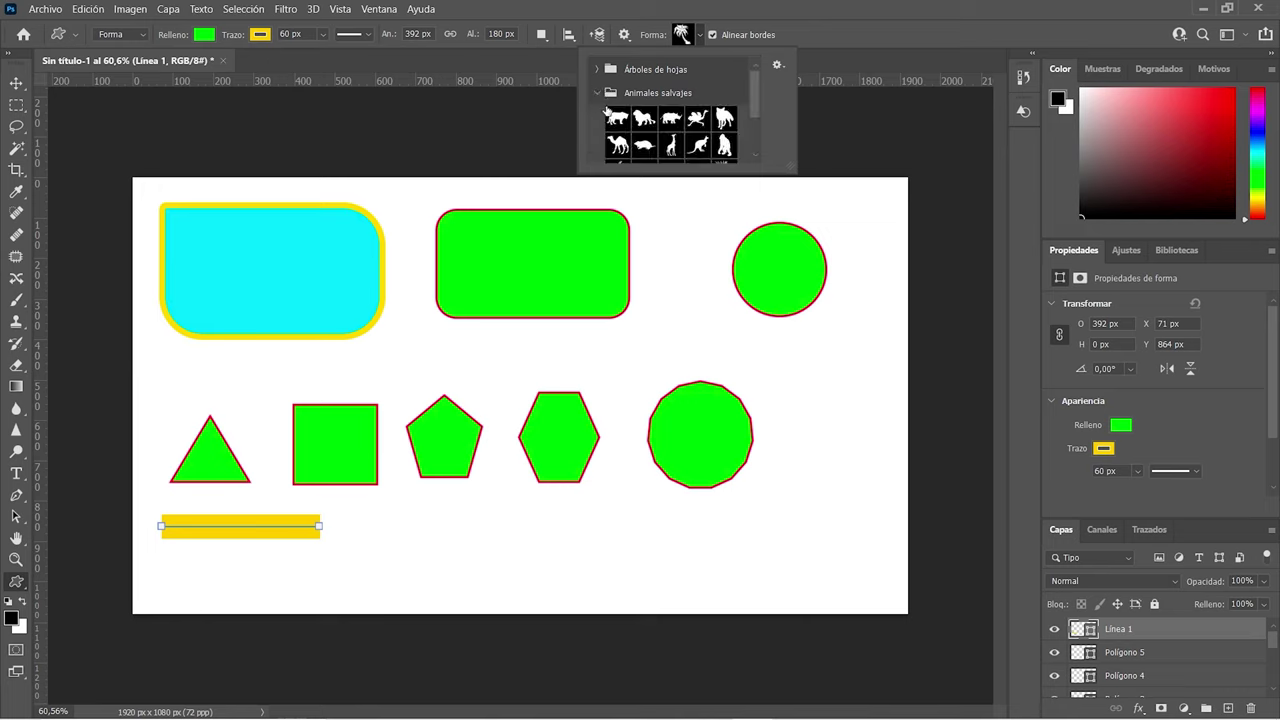
scroll(749, 108, "down", 1)
scroll(757, 111, "down", 2)
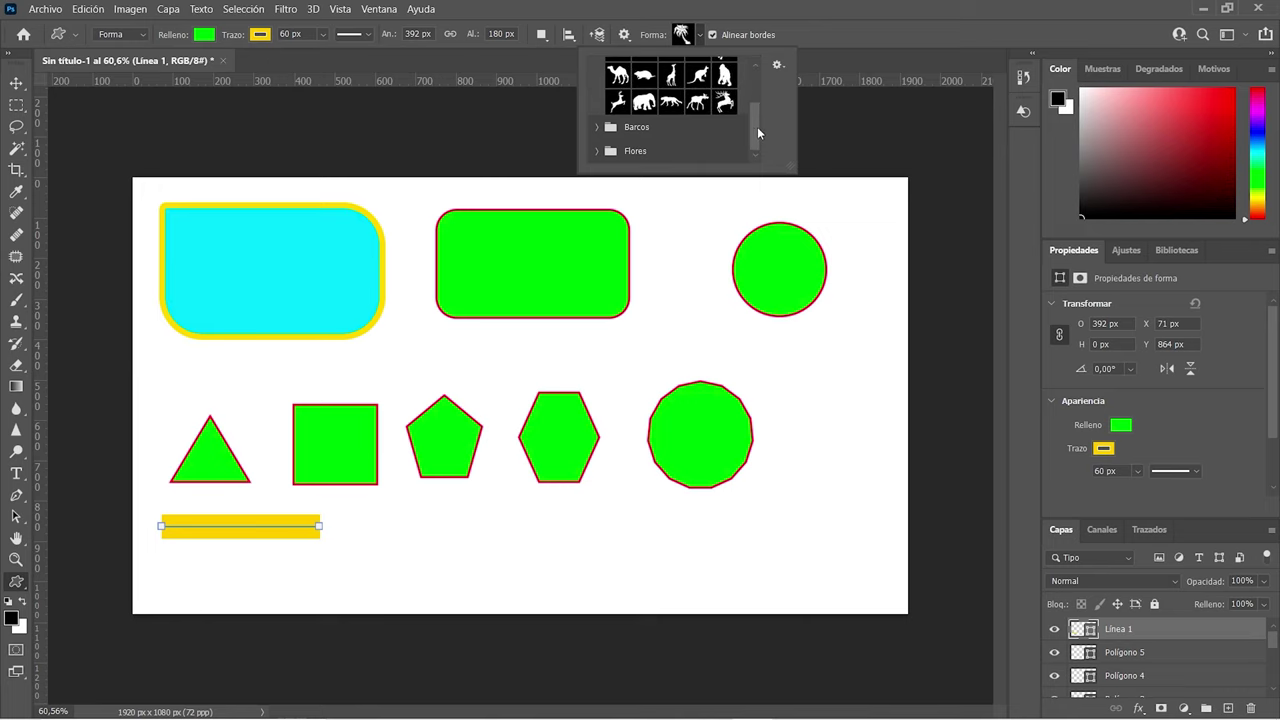
left_click(644, 101)
mouse_move(423, 529)
left_mouse_down()
mouse_move(594, 603)
mouse_move(567, 562)
left_mouse_up()
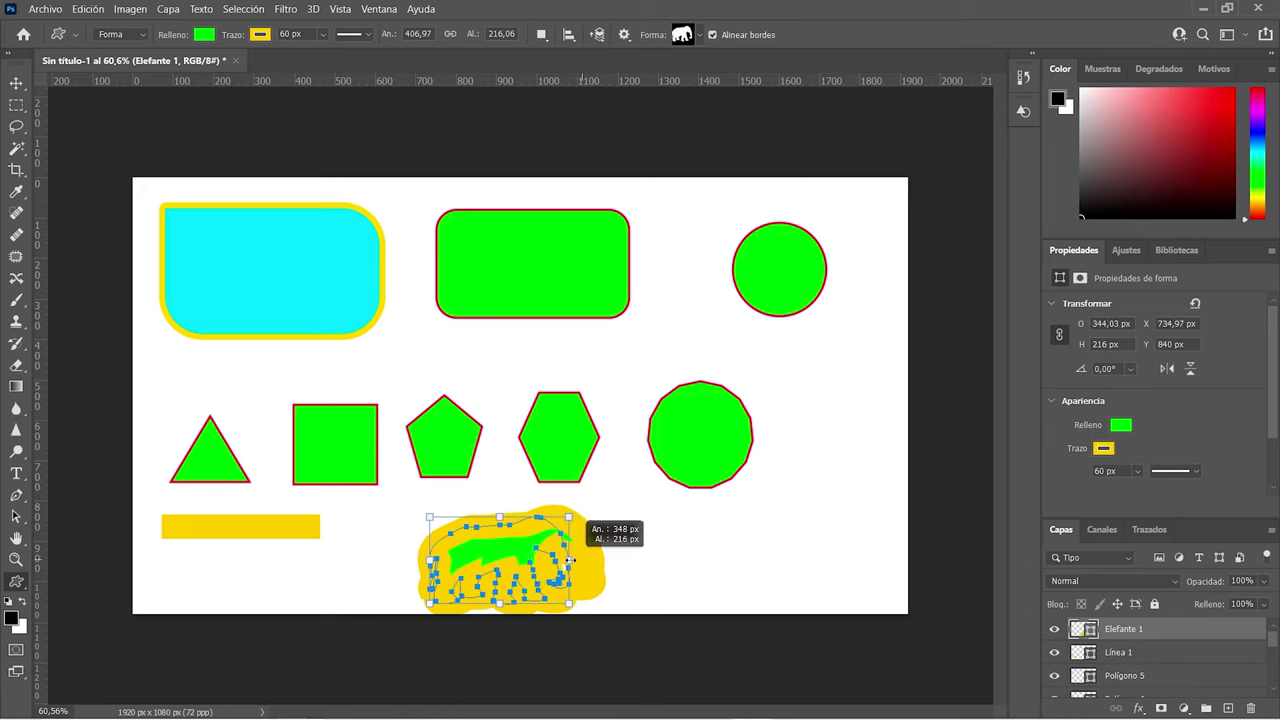
left_click_drag(498, 517, 498, 507)
key("v")
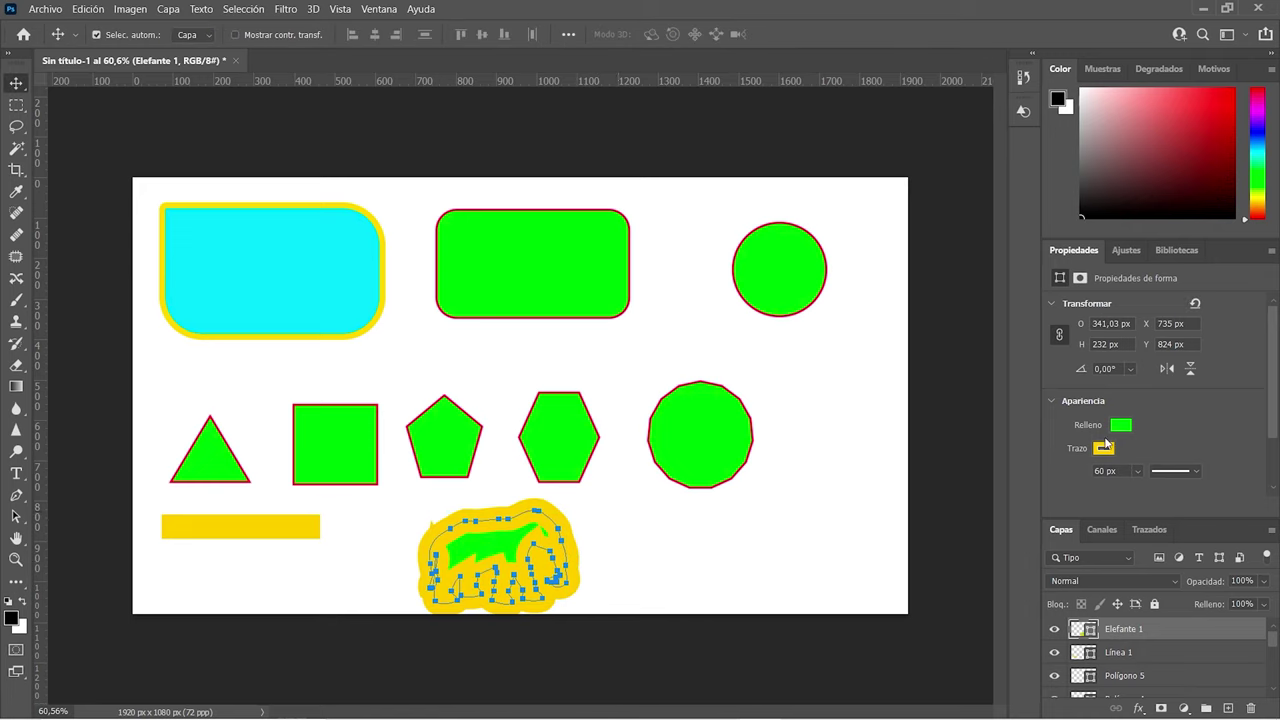
Remove the elephant's outline and fill it solid red
left_click(1105, 450)
left_click(1058, 469)
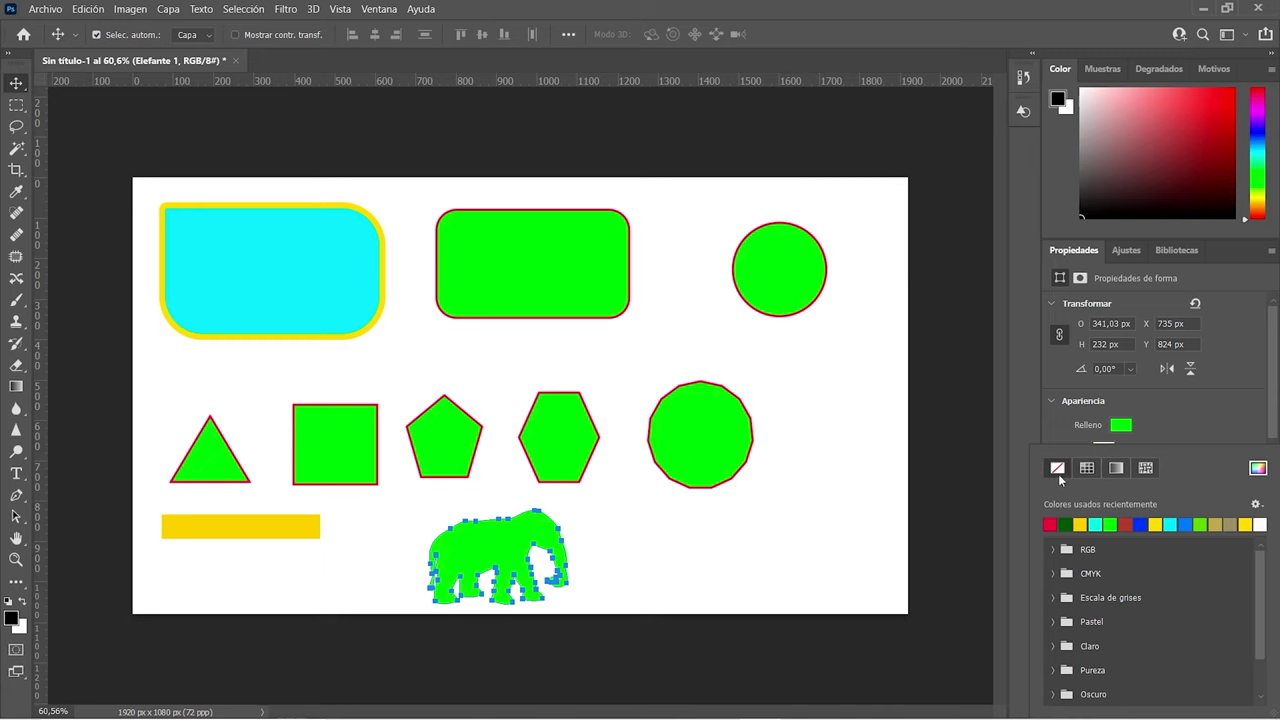
left_click(1049, 524)
left_click(811, 535)
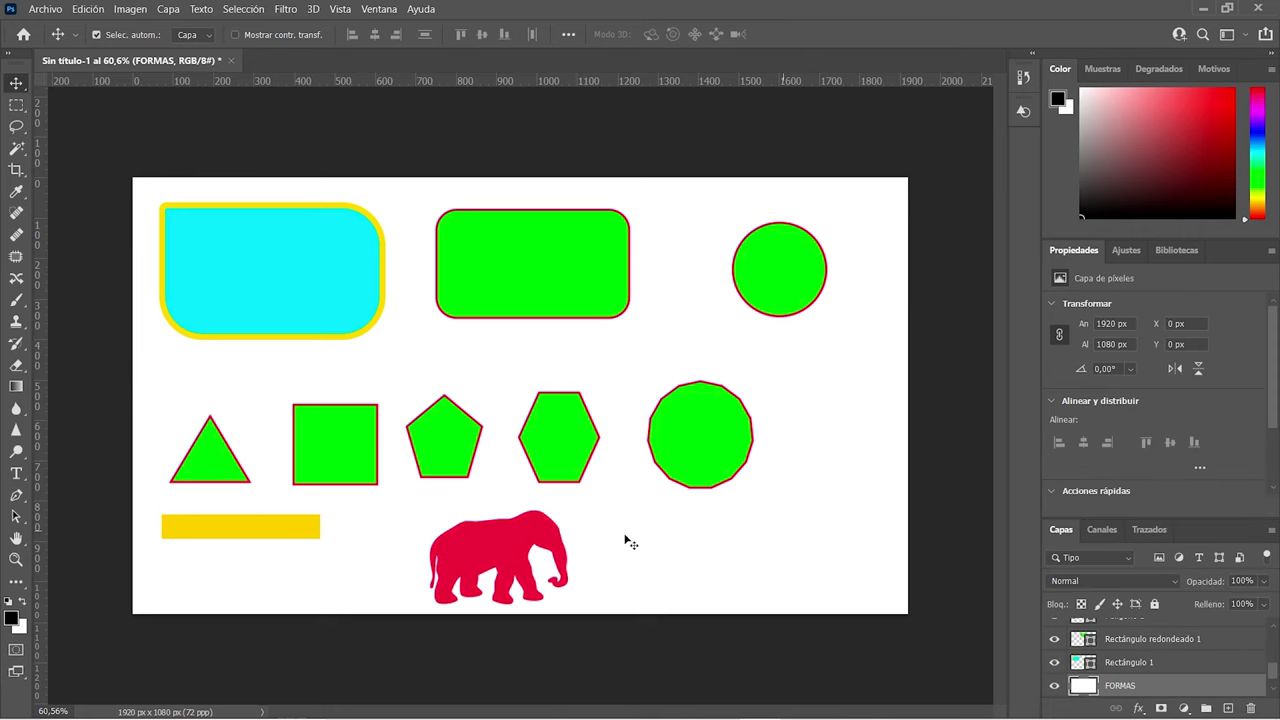
Nudge the elephant, then draw a 233 × 306 px black sailboat from Barcos at lower right
left_click_drag(495, 545, 566, 533)
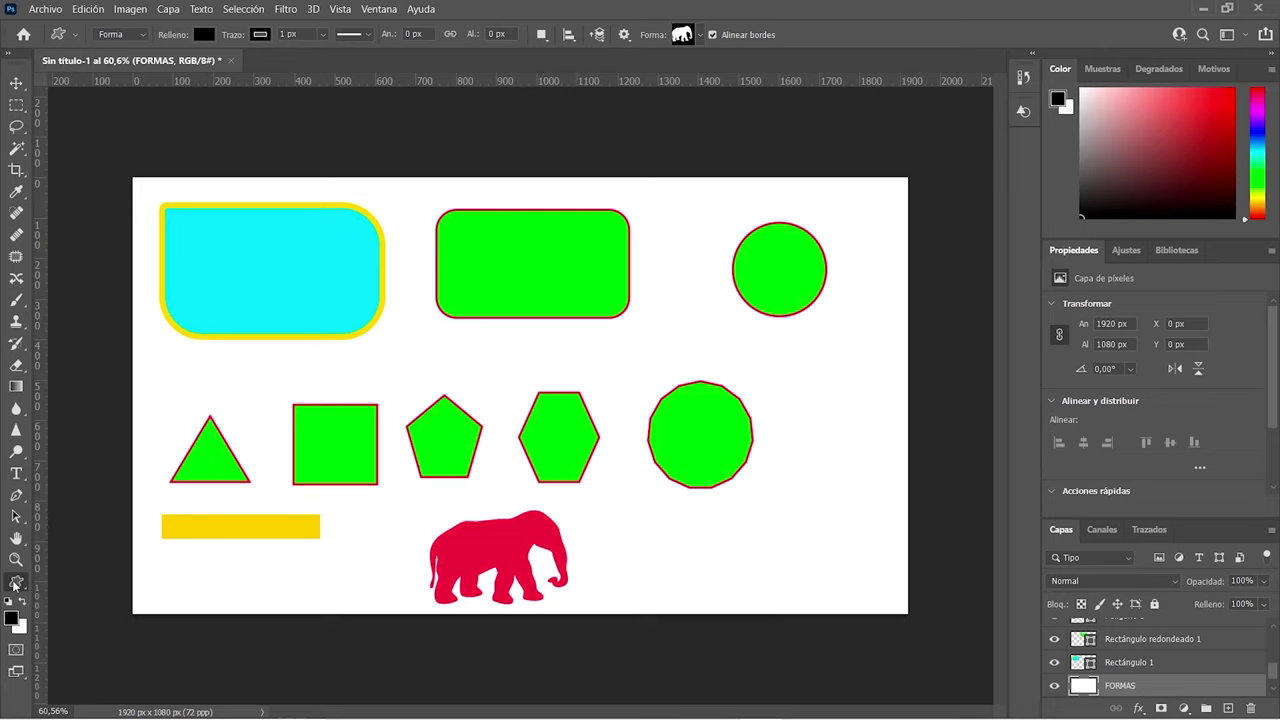
left_click(700, 37)
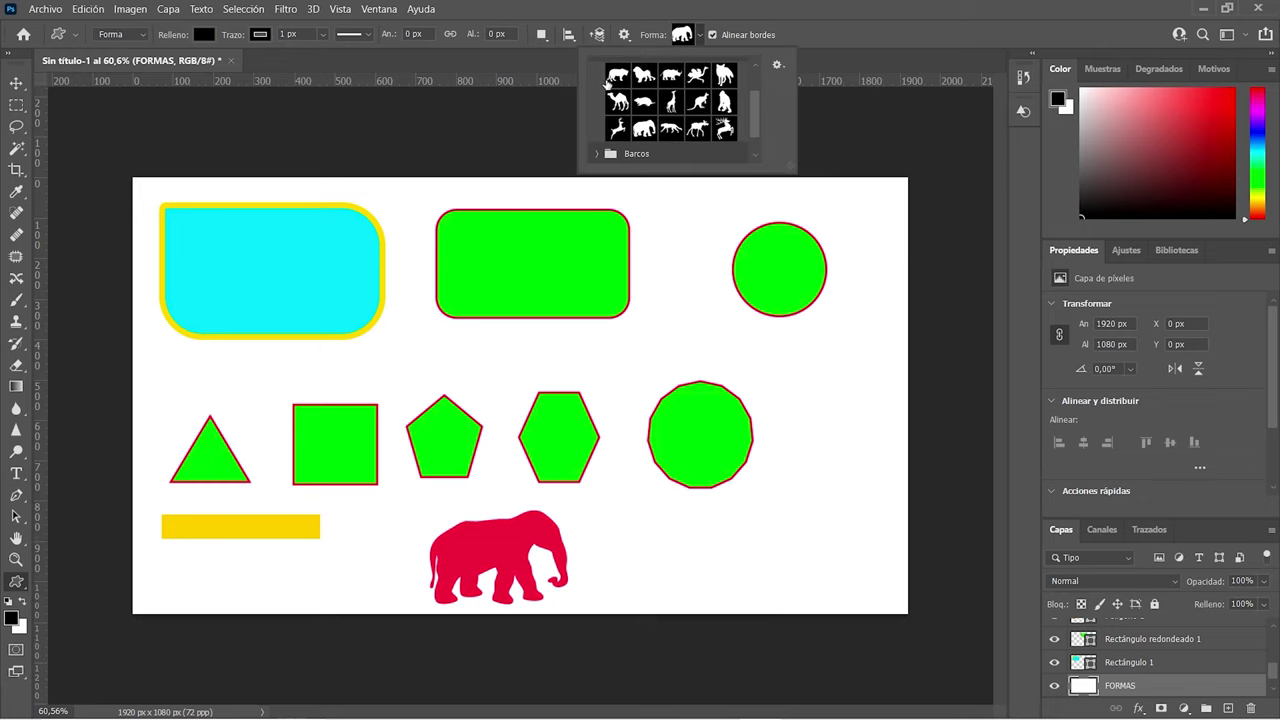
left_click_drag(760, 118, 759, 90)
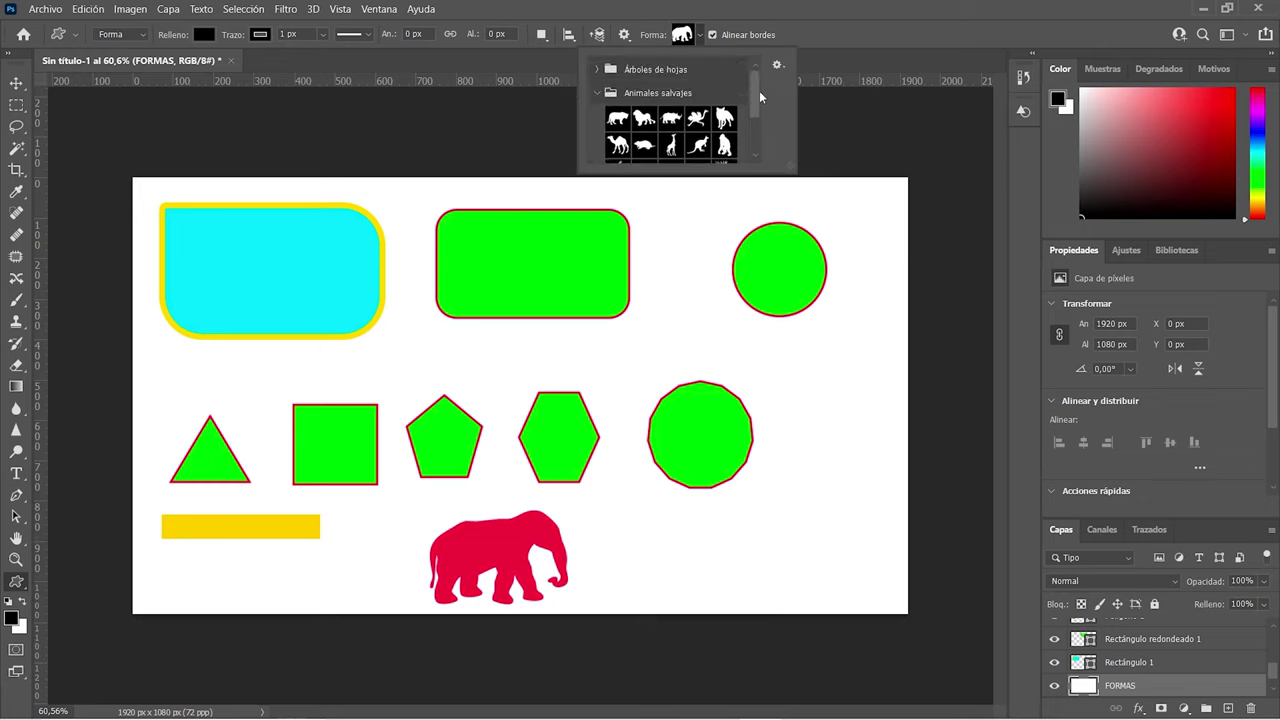
left_click(597, 92)
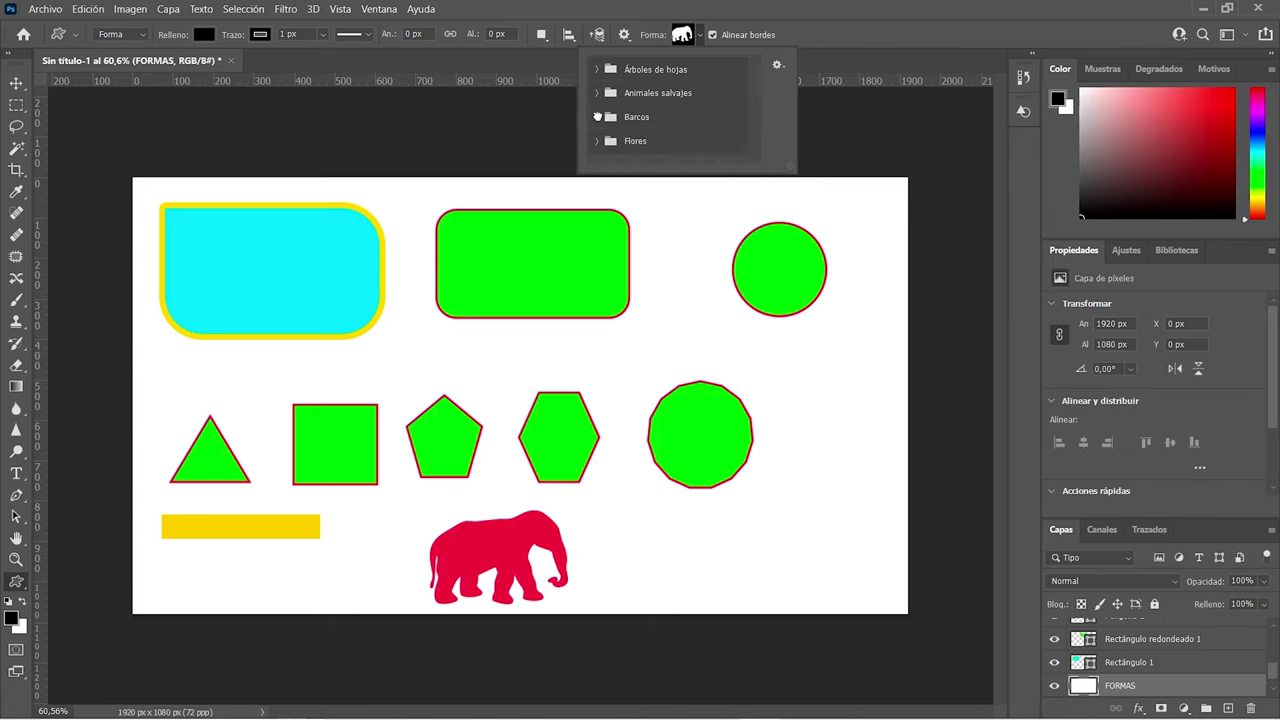
left_click(597, 117)
left_click_drag(755, 102, 754, 135)
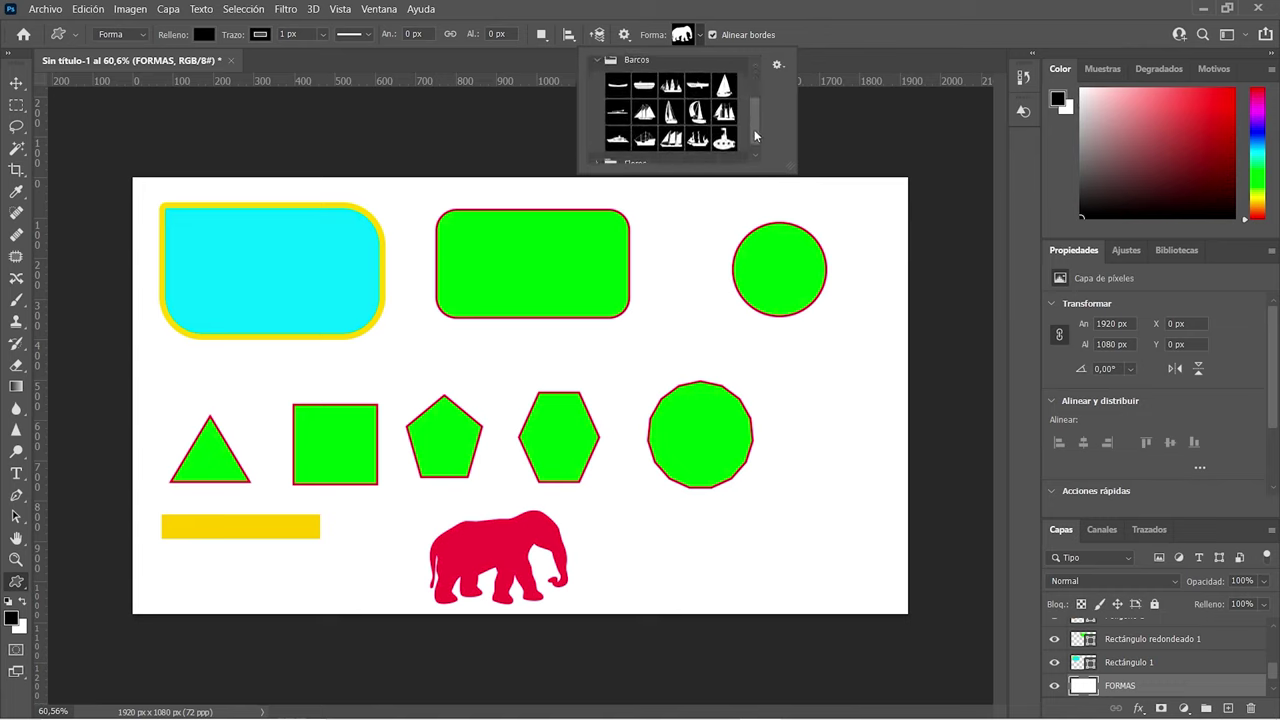
left_click(697, 99)
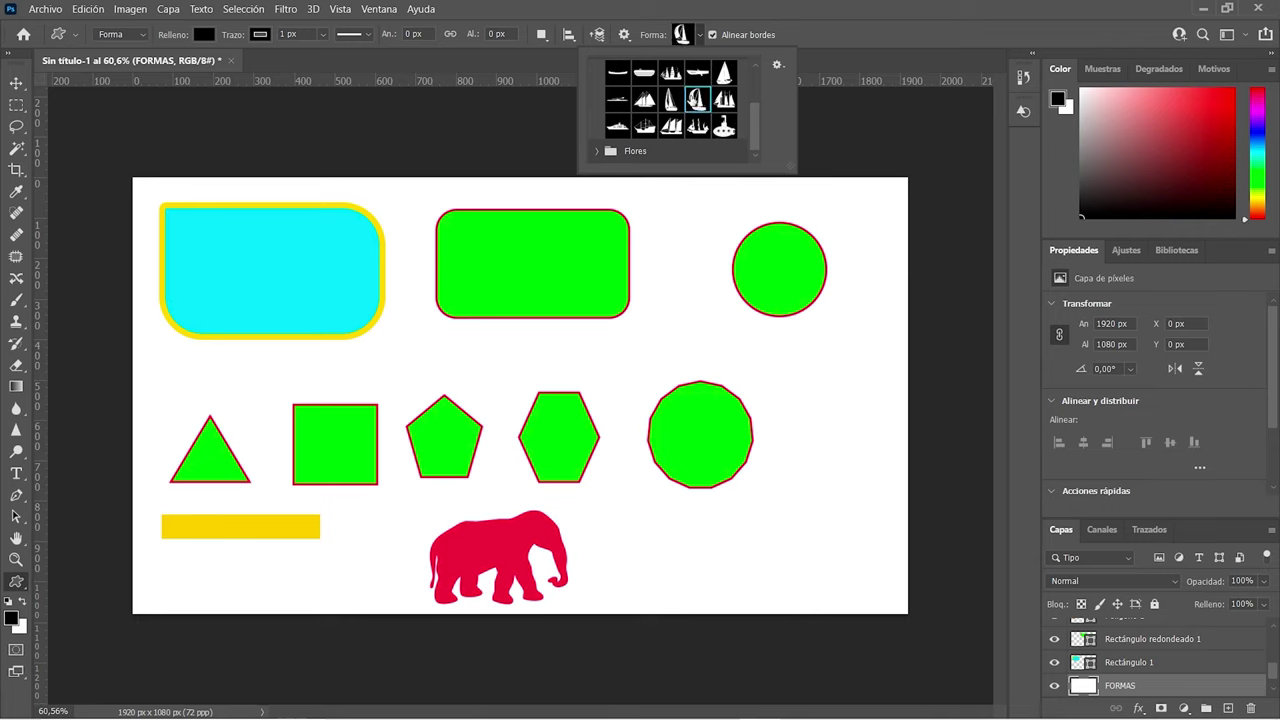
left_click(850, 449)
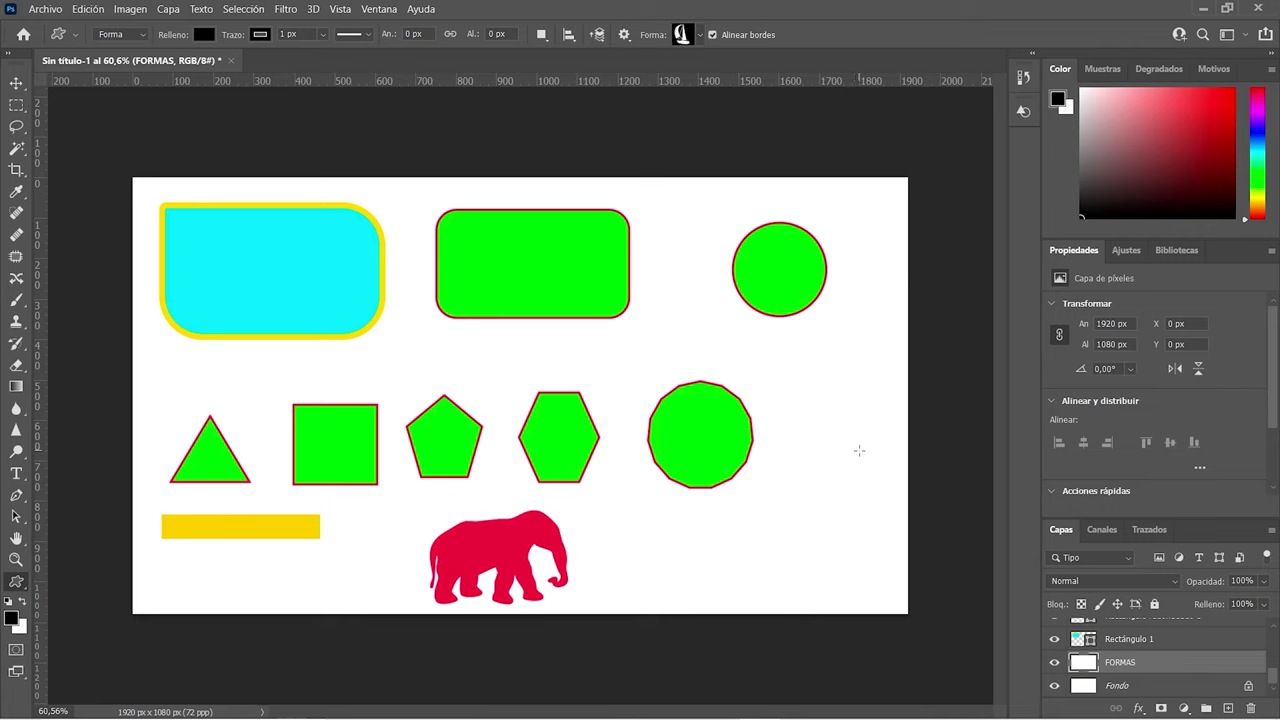
left_click_drag(857, 457, 675, 587)
key("v")
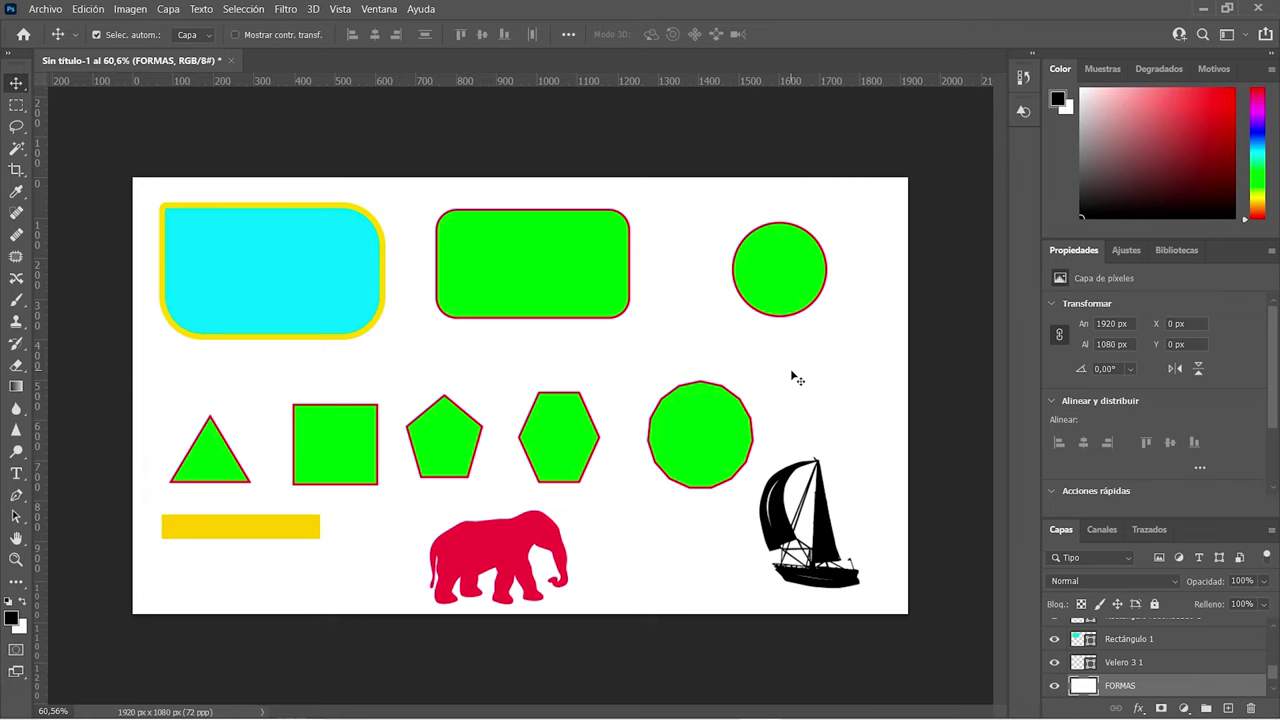
Give the rounded rectangle a teal-to-purple gradient fill from the Degradados presets
left_click(252, 256)
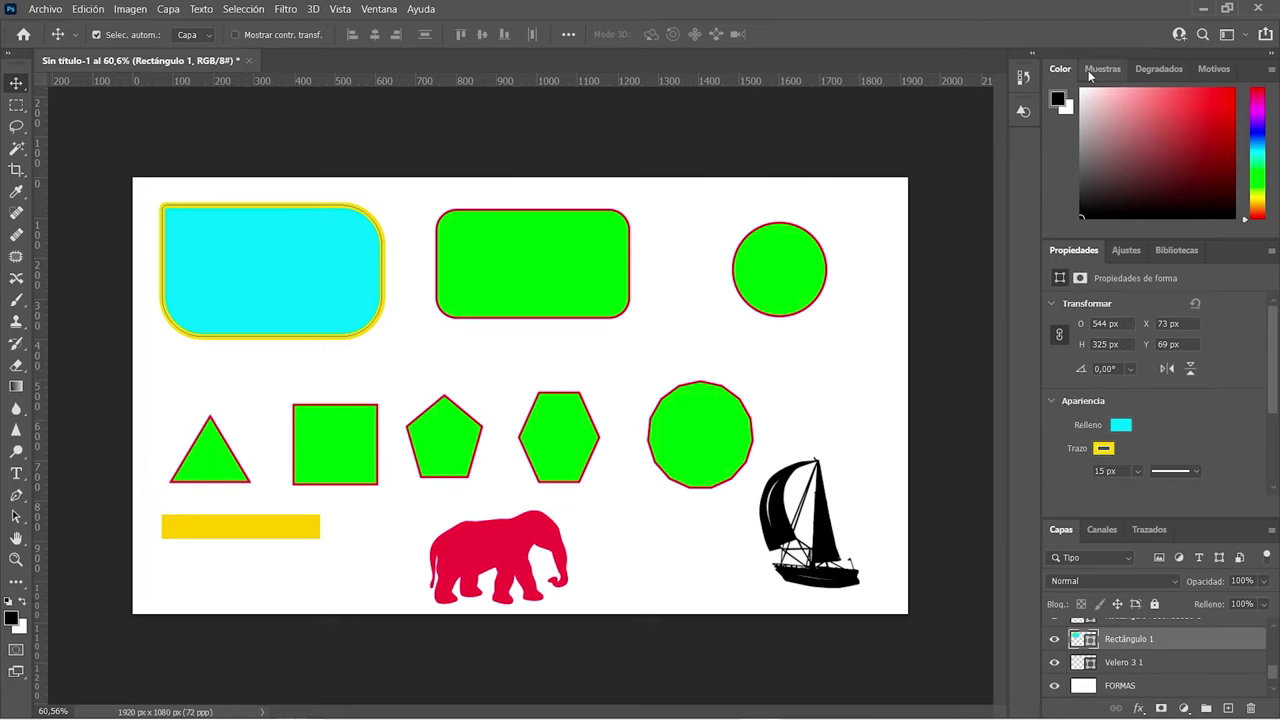
left_click(1151, 70)
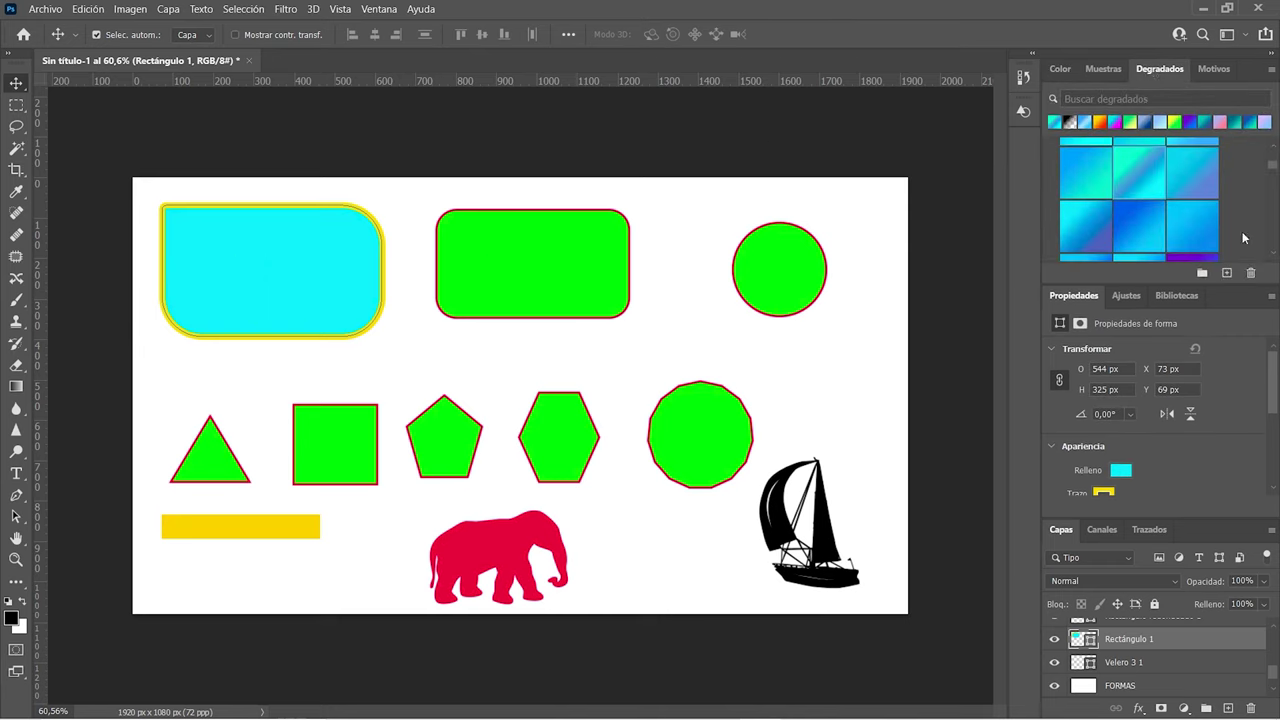
scroll(1276, 170, "down", 2)
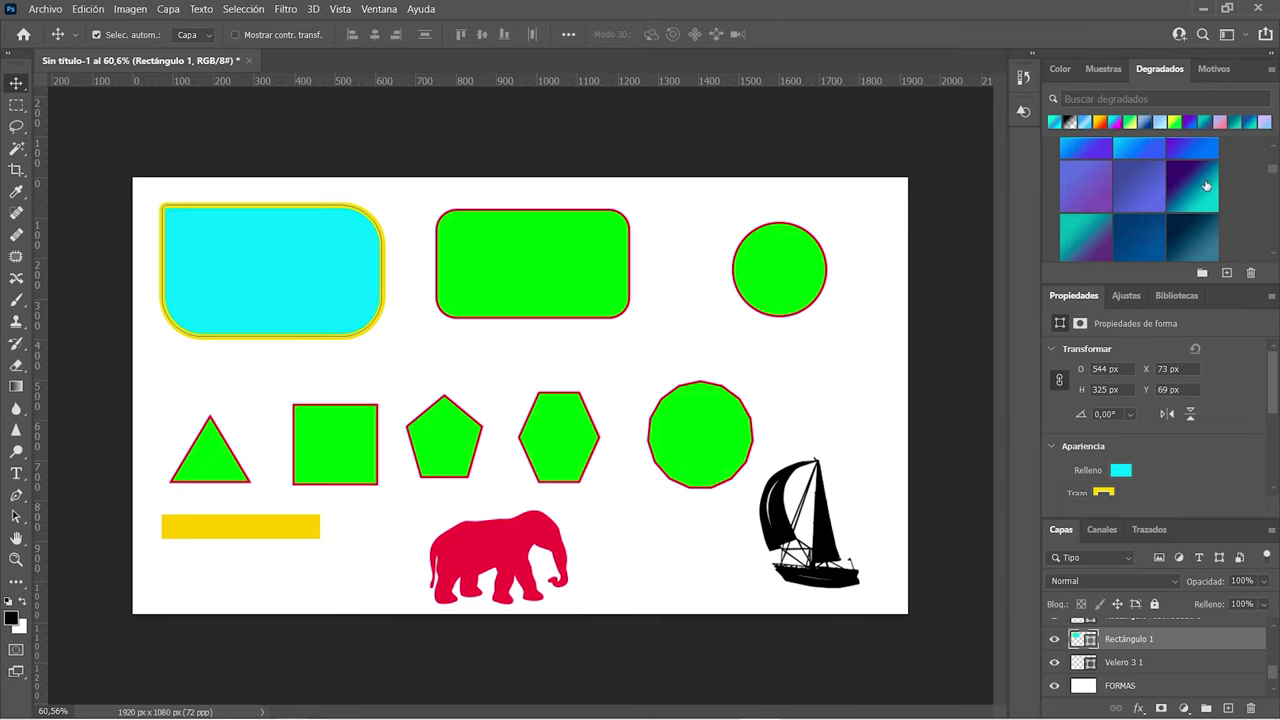
left_click(1198, 190)
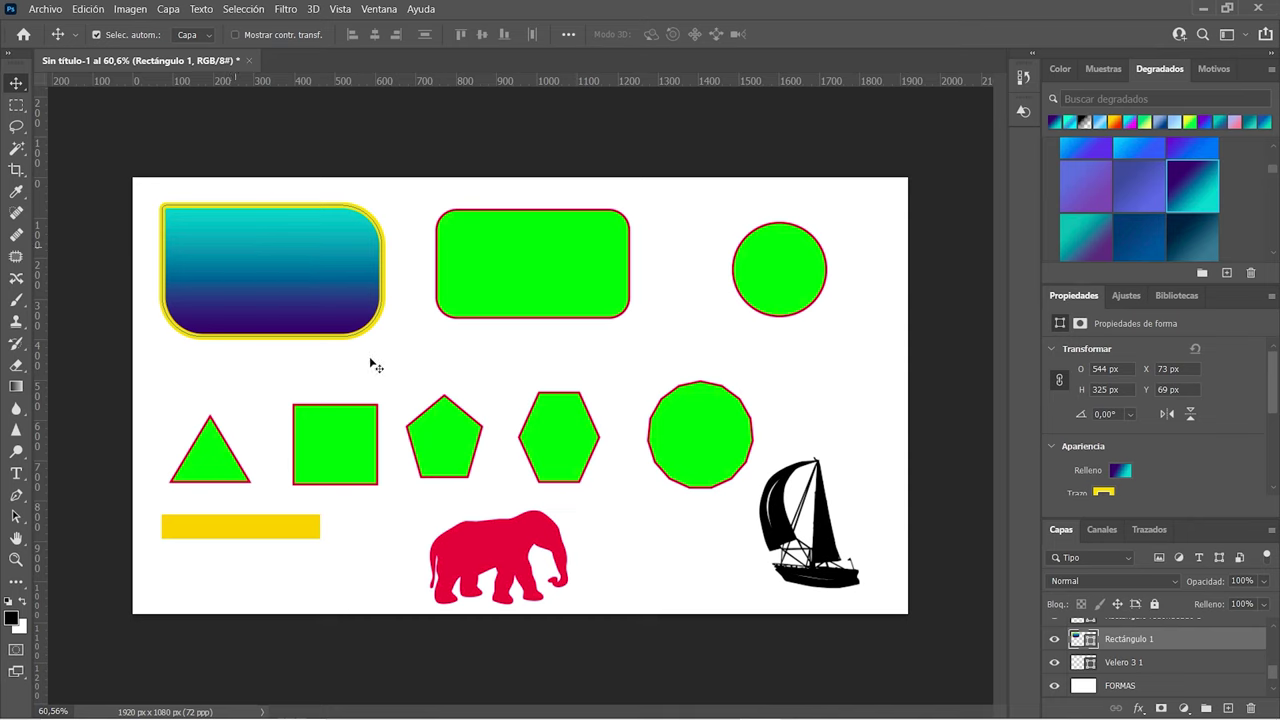
Give the elephant a red-orange-to-yellow gradient fill
left_click(484, 542)
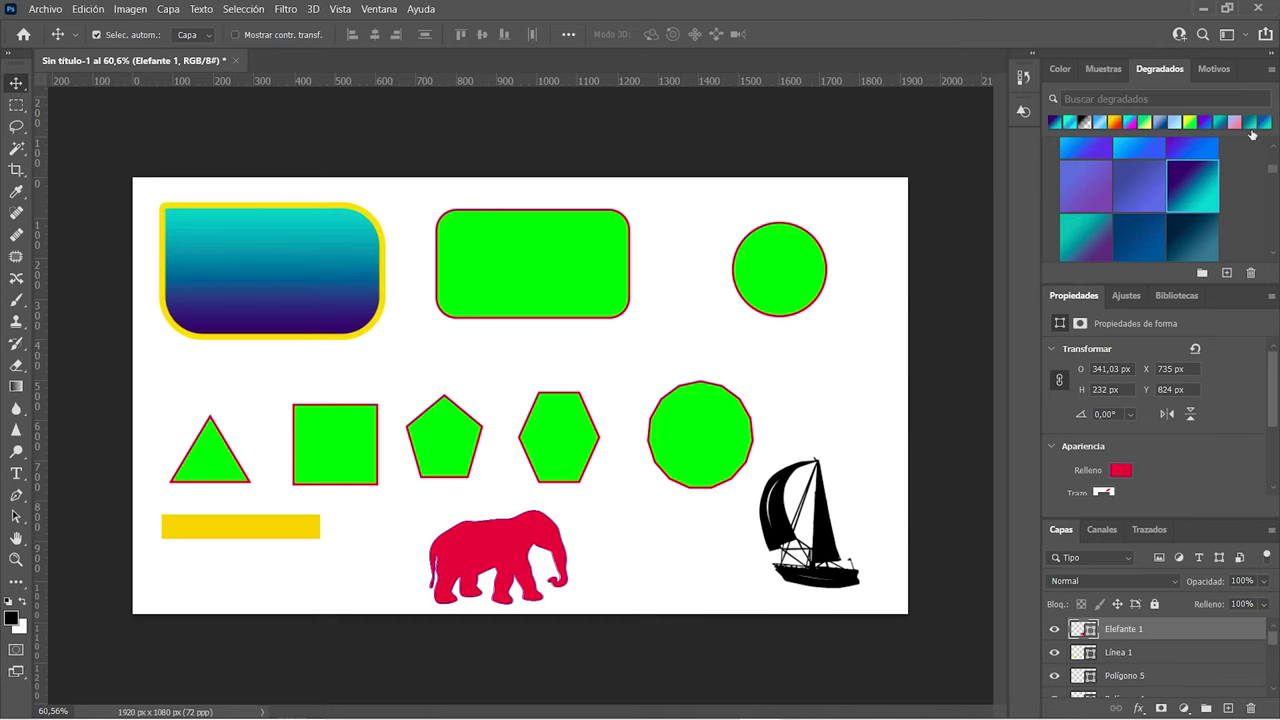
left_click(1188, 121)
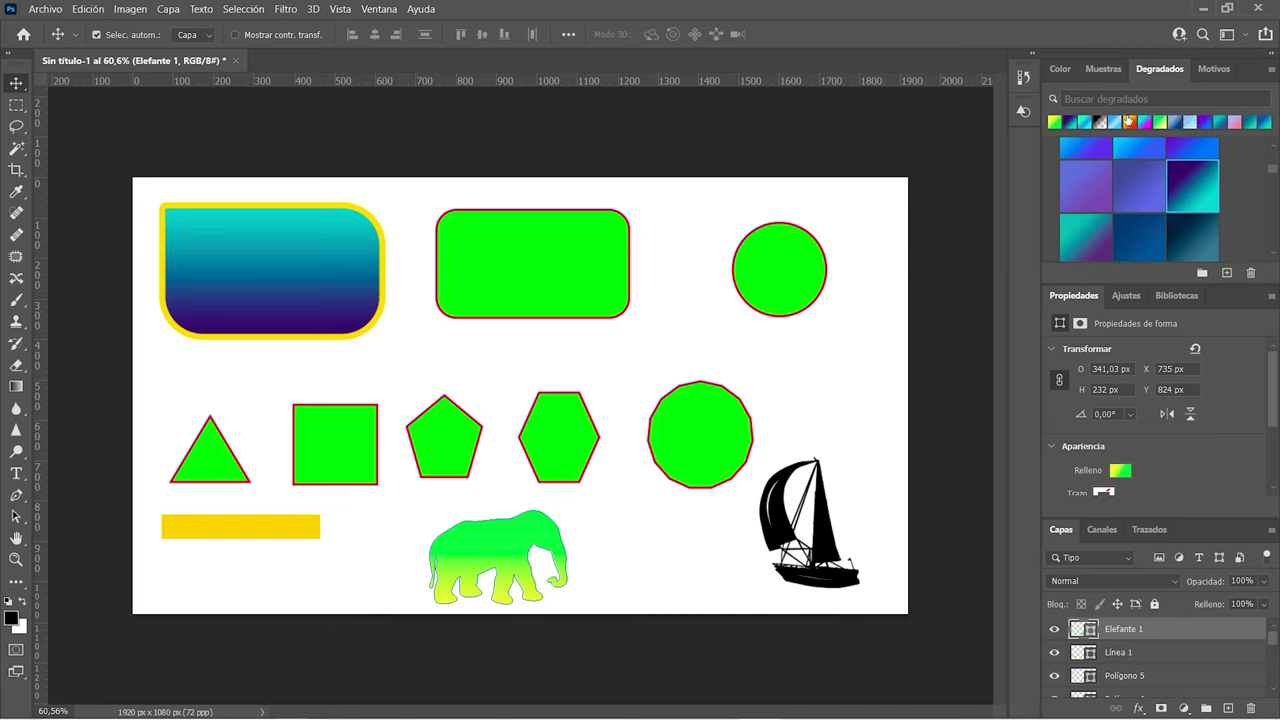
left_click(1128, 121)
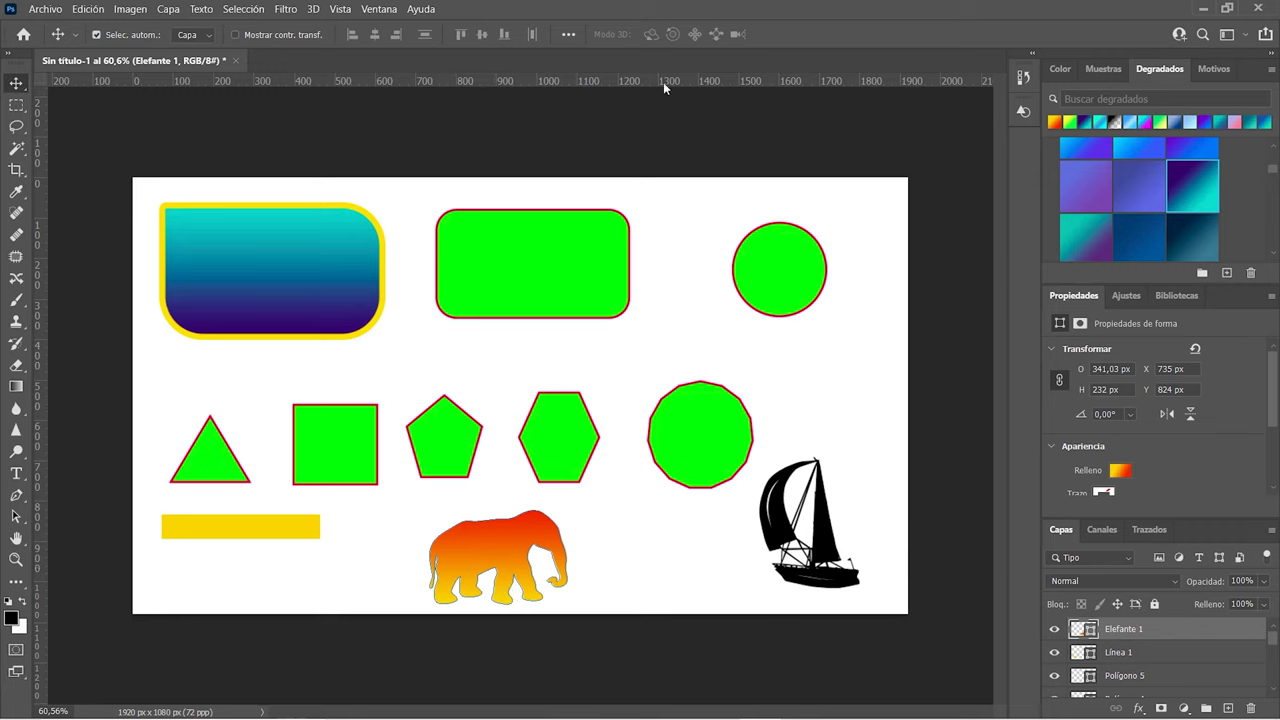
left_click(379, 9)
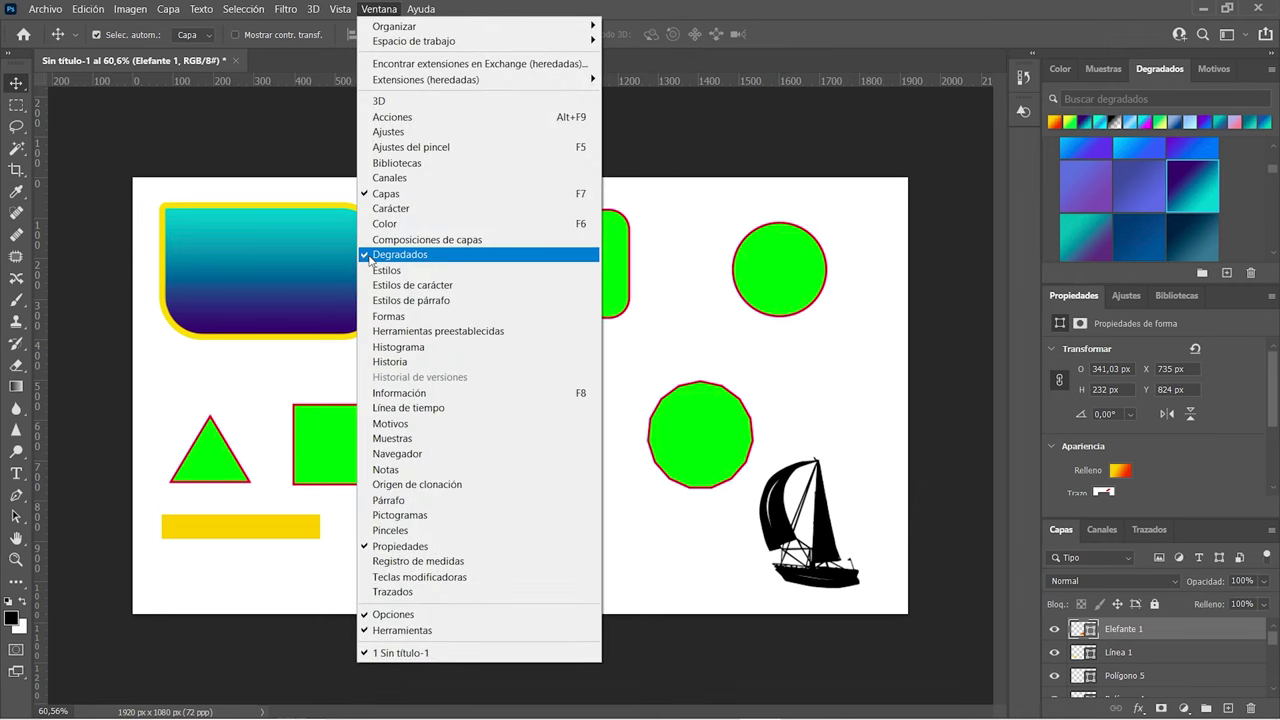
left_click(368, 256)
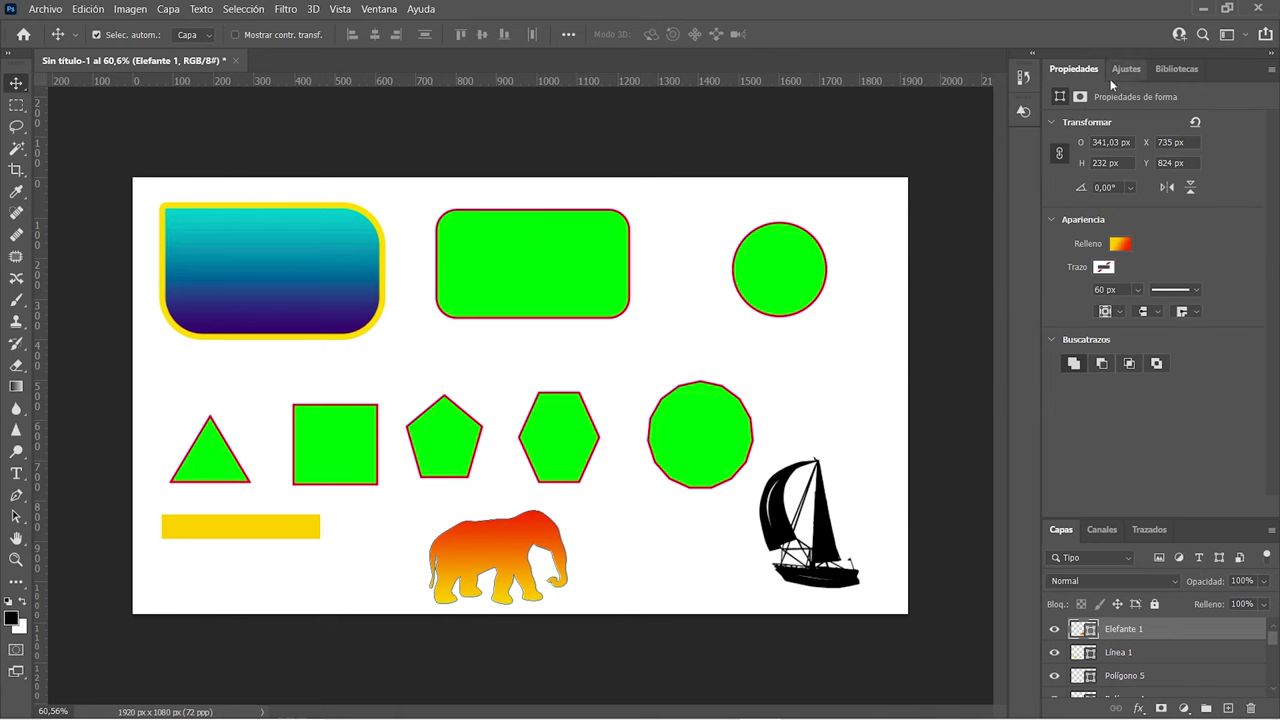
left_click(379, 9)
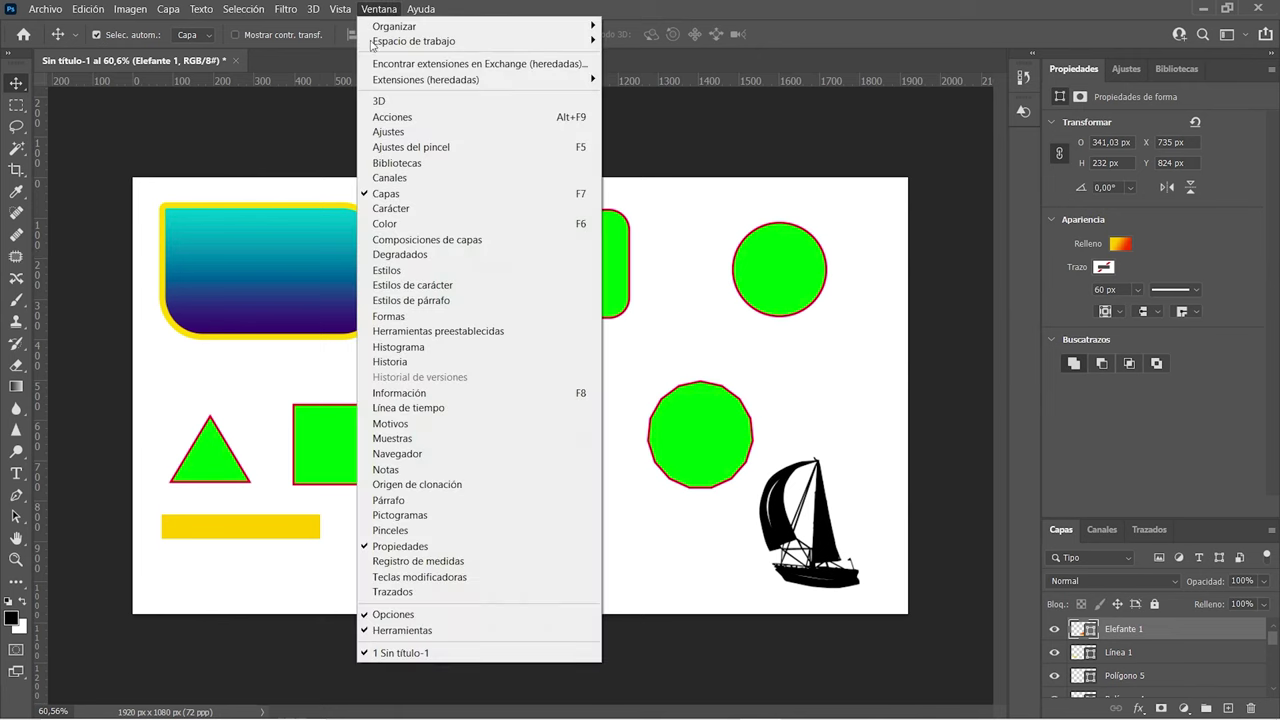
left_click(390, 254)
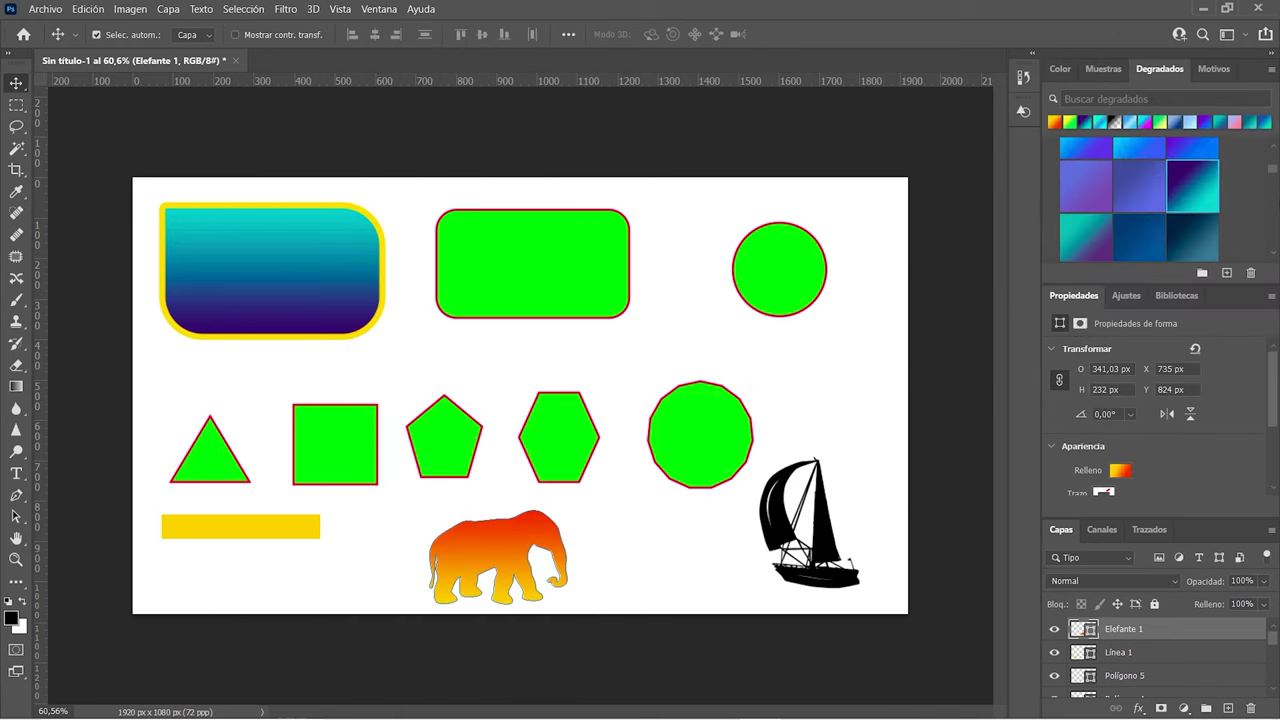
scroll(1275, 176, "down", 5)
Fill the 15-sided polygon with a blue-to-purple gradient preset, replacing solid green
left_click(693, 441)
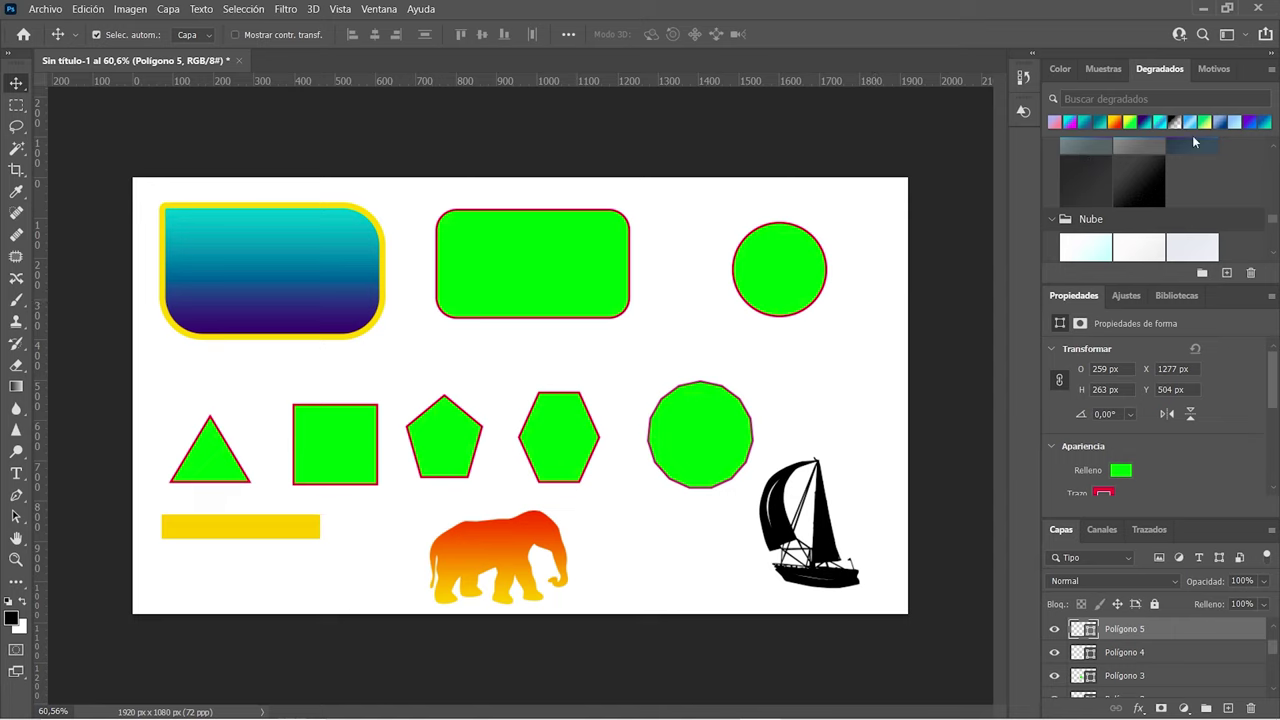
left_click(1190, 122)
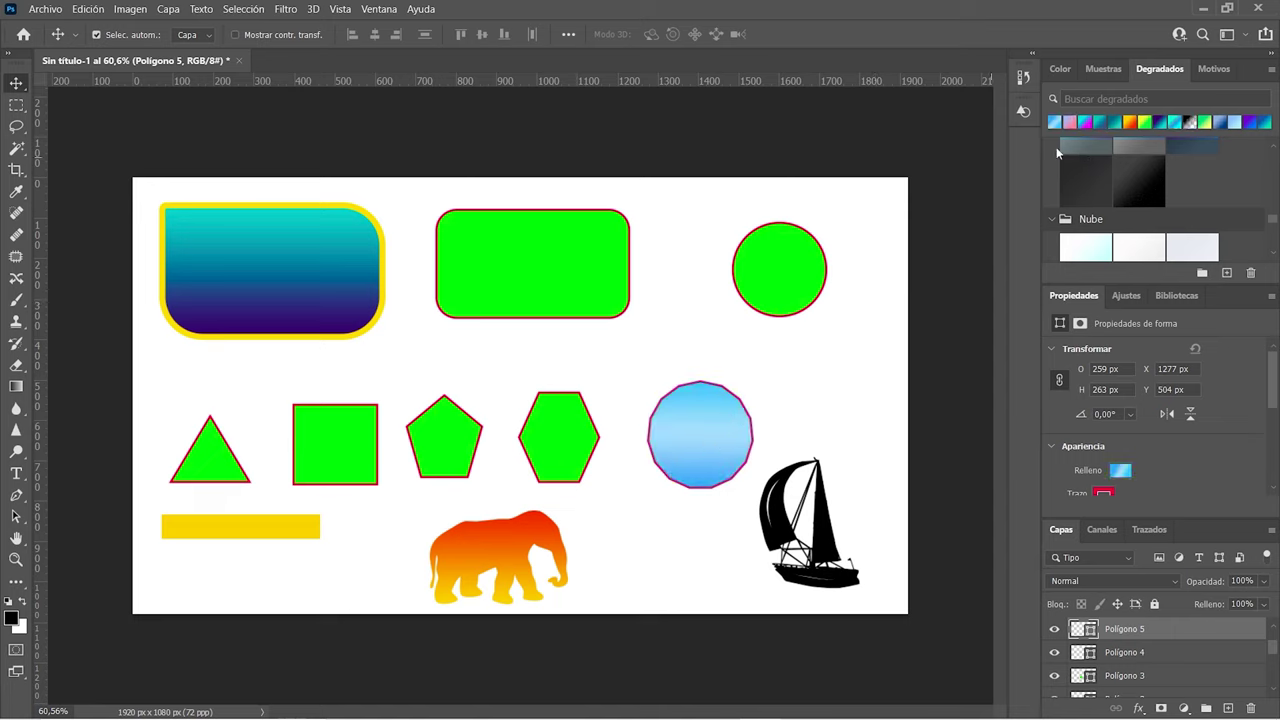
left_click(1070, 122)
left_click(1070, 122)
left_click(1248, 122)
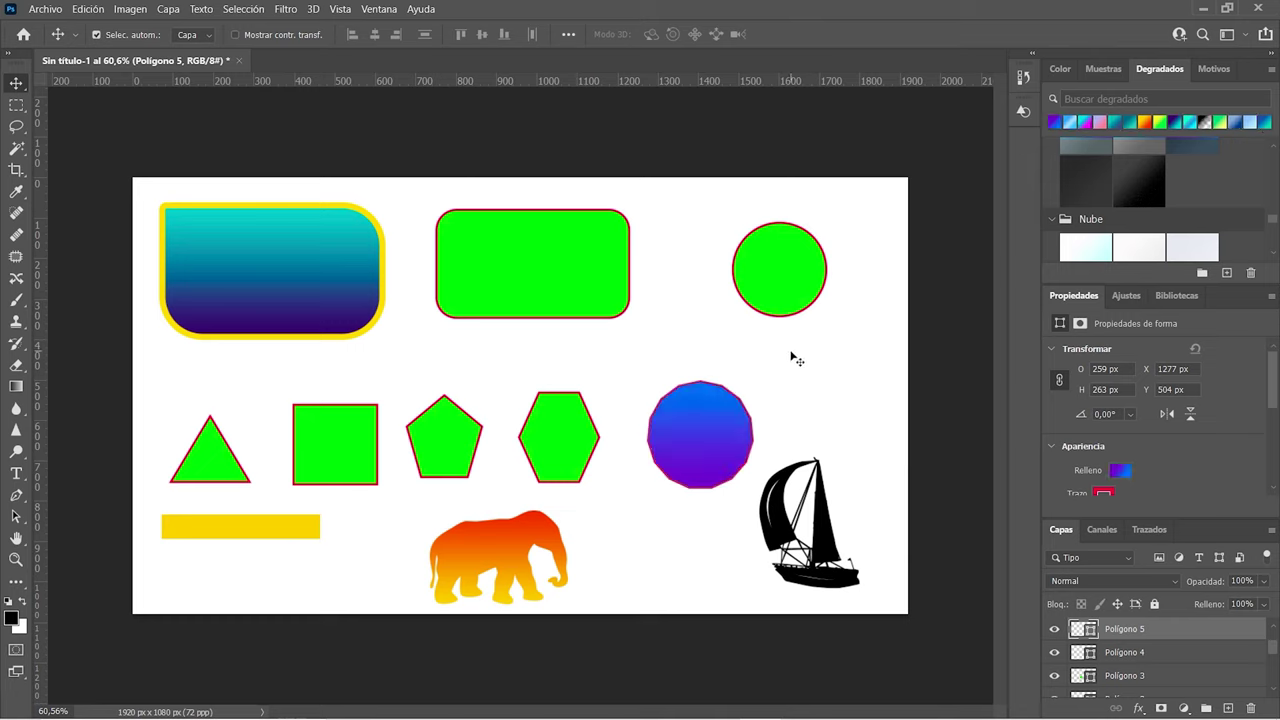